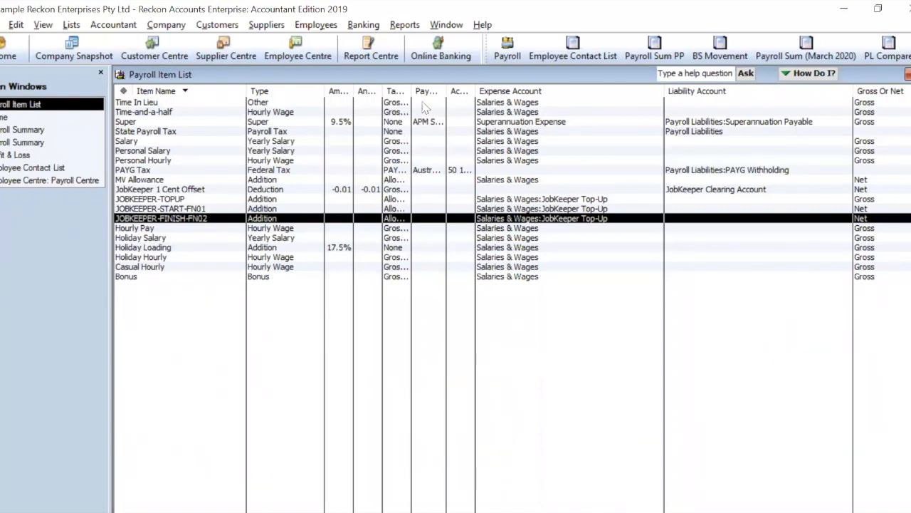
- Widen the Tax Tracking column, and open the JOBKEEPER-TOPUP payroll item to review its name and expense account
left_click_drag(410, 91, 463, 92)
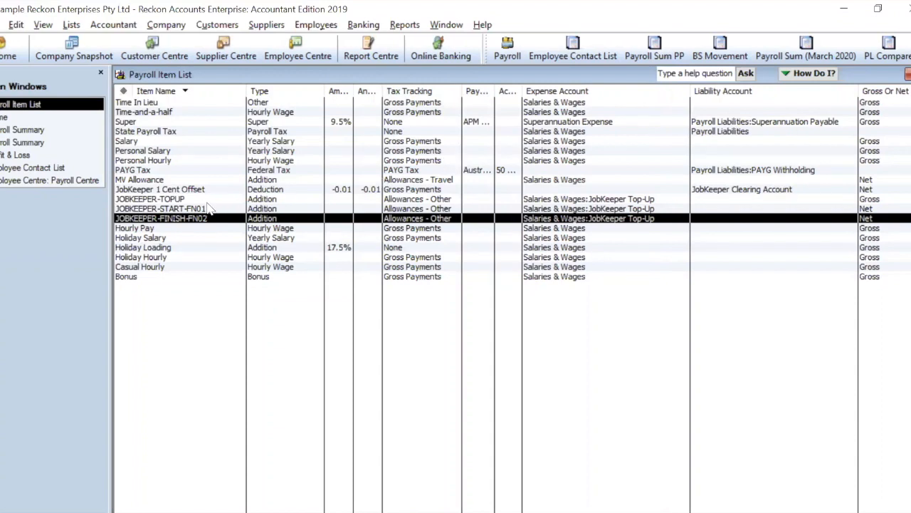
left_click(183, 201)
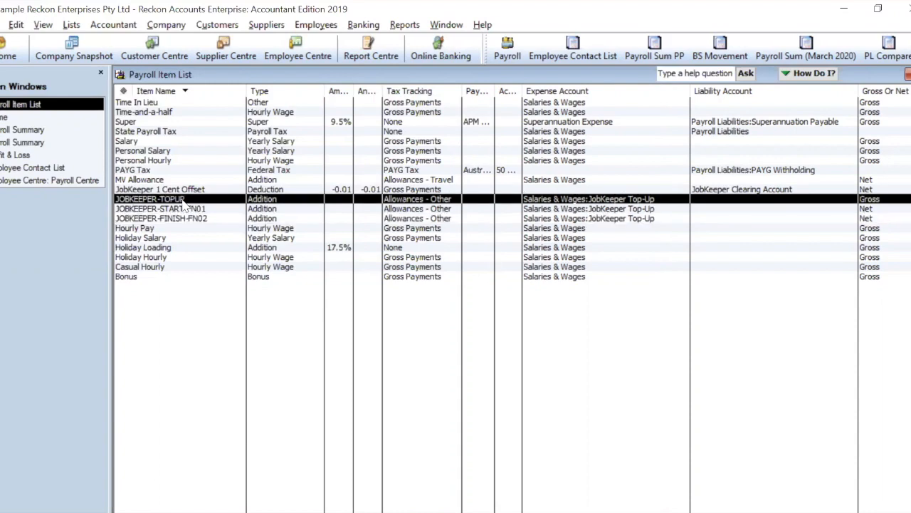
double_click(183, 202)
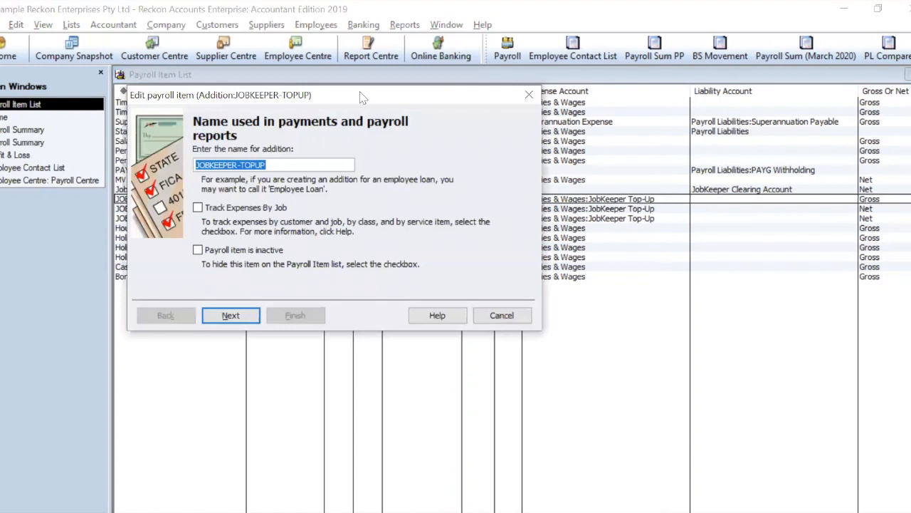
left_click_drag(366, 96, 460, 95)
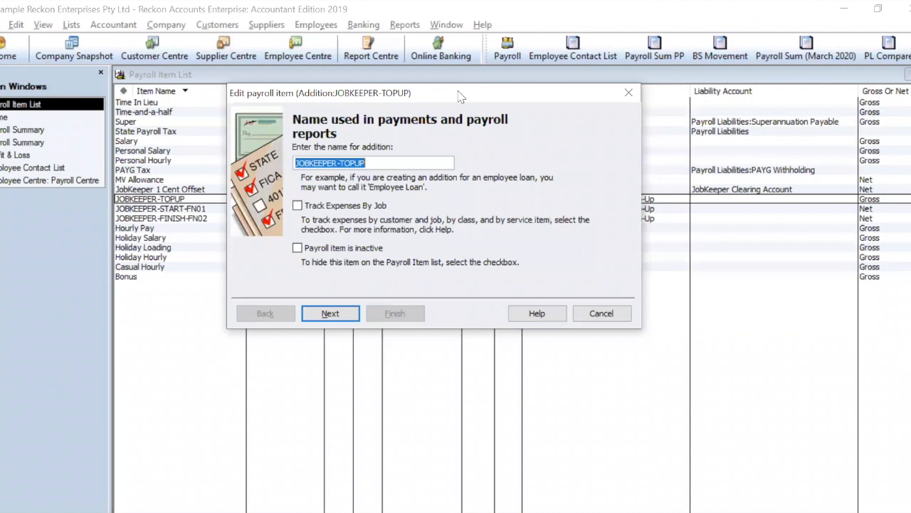
left_click(385, 163)
left_click_drag(385, 164, 255, 166)
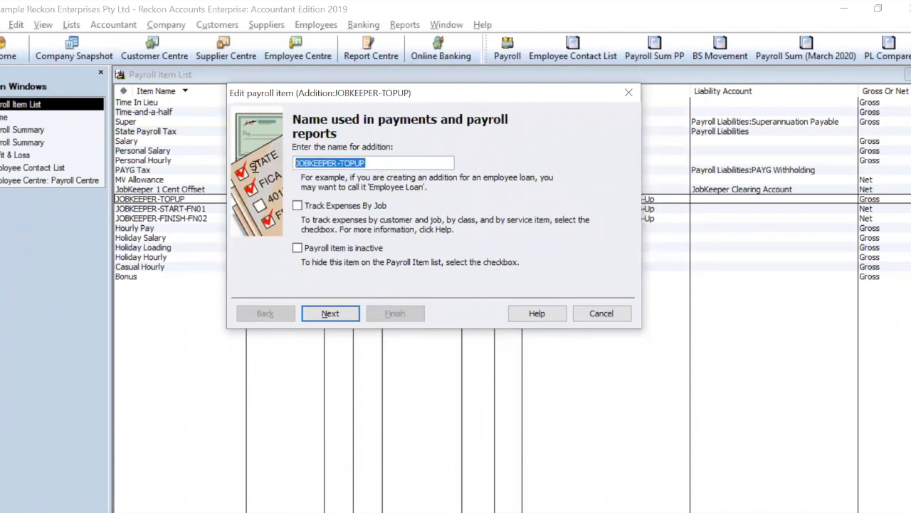
left_click(375, 161)
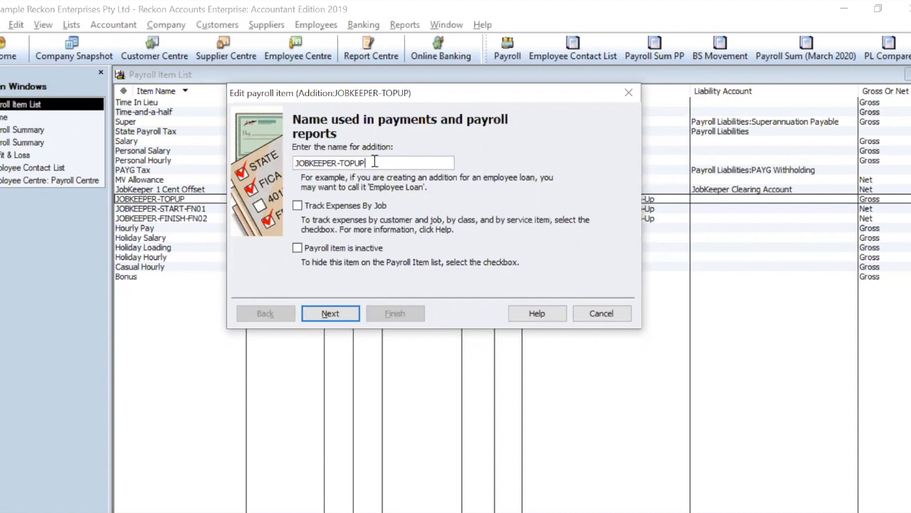
left_click(346, 319)
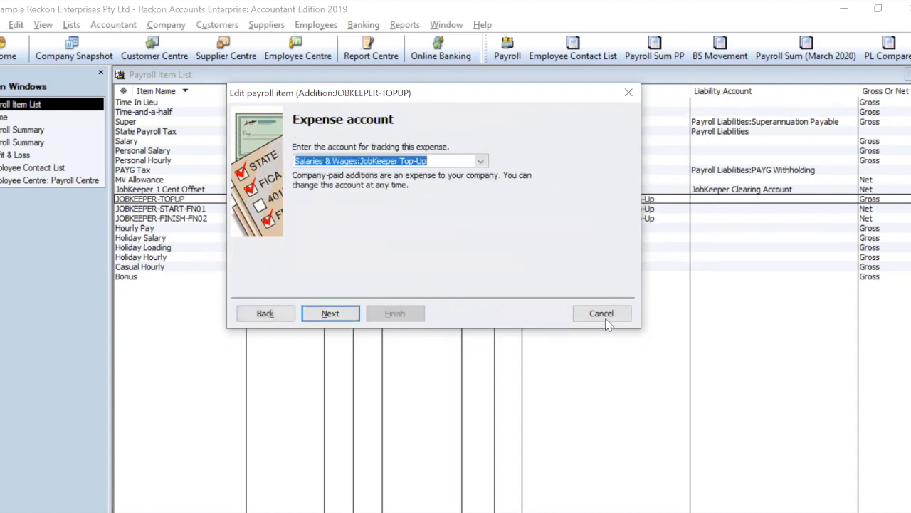
right_click(309, 246)
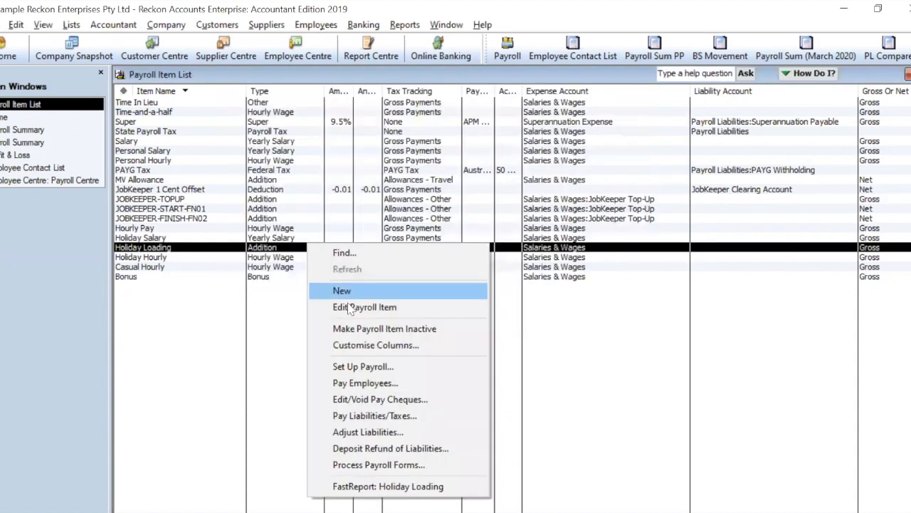
left_click(343, 292)
left_click(317, 174)
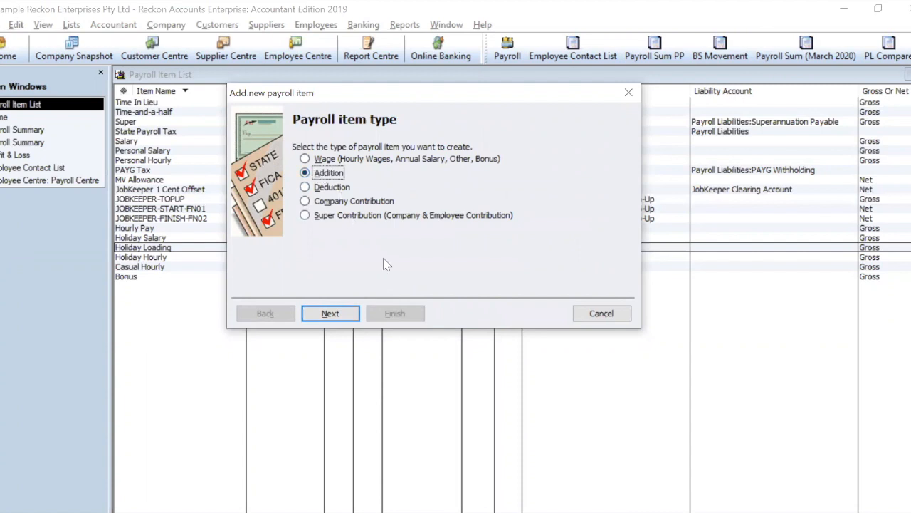
- Edit the JOBKEEPER-TOPUP payroll item and set its expense account to Salaries & Wages:JobKeeper Top-Up
double_click(165, 201)
left_click(329, 313)
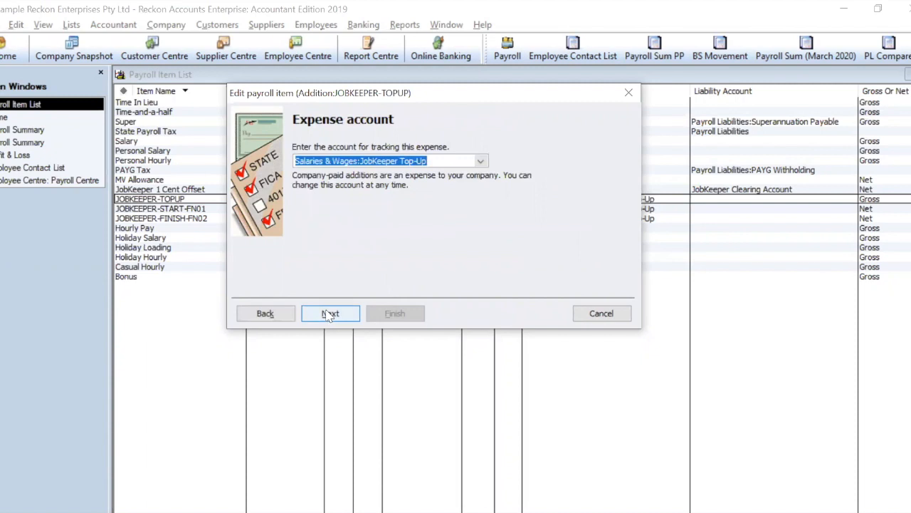
left_click(480, 161)
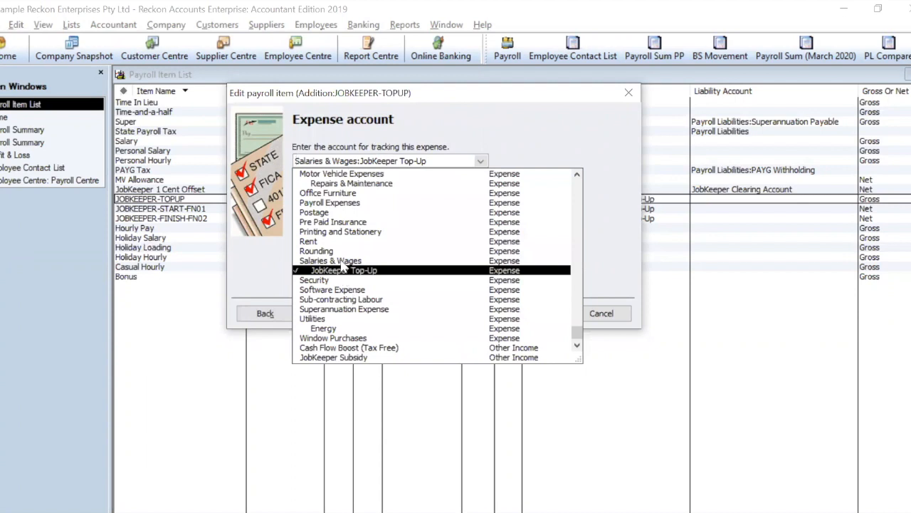
left_click(344, 260)
left_click(481, 161)
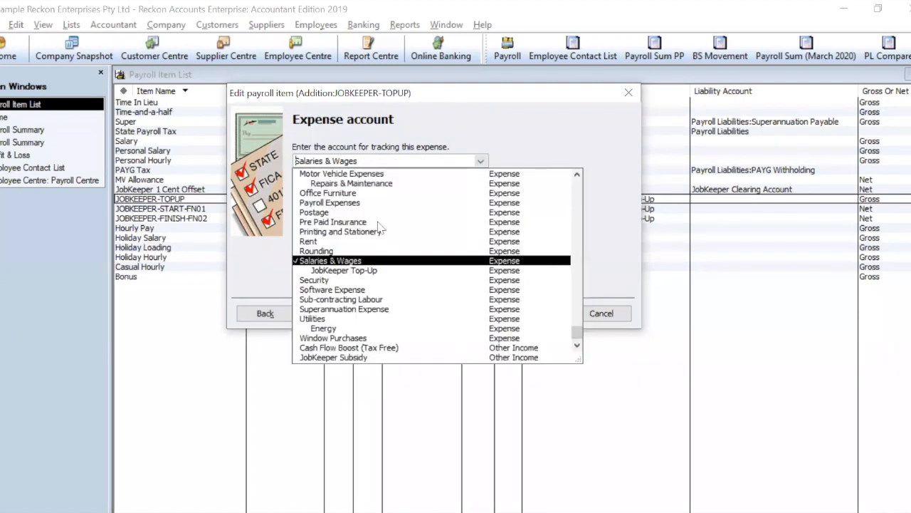
left_click(335, 271)
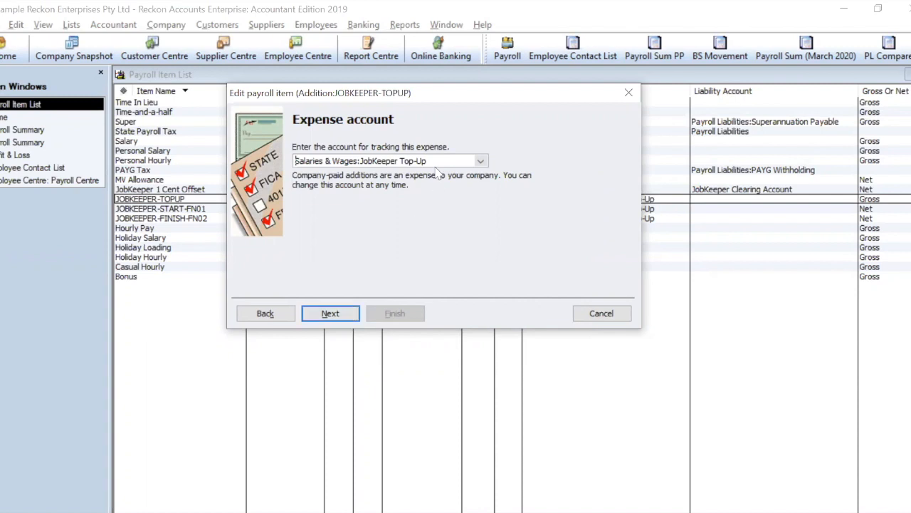
left_click(340, 318)
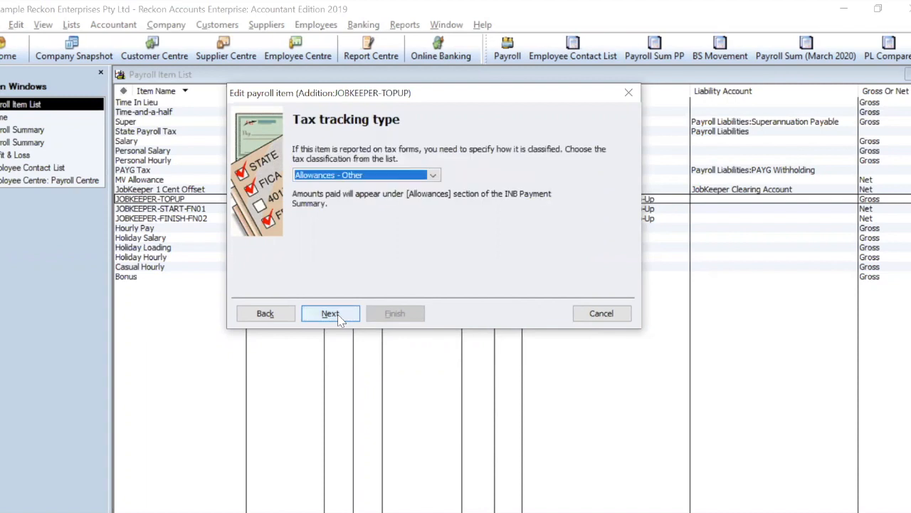
- Use the tax tracking type Allowances - Other for JOBKEEPER-TOPUP and apply only PAYG Tax to it
left_click(432, 176)
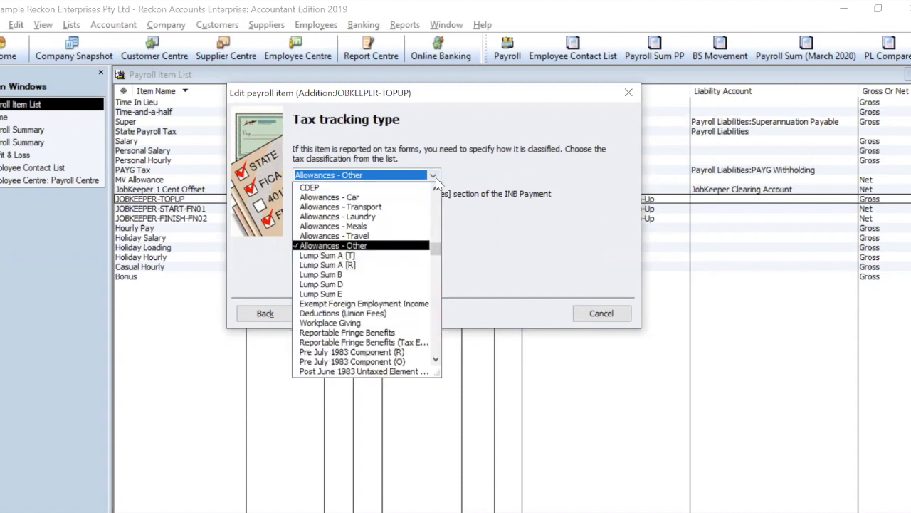
left_click(477, 206)
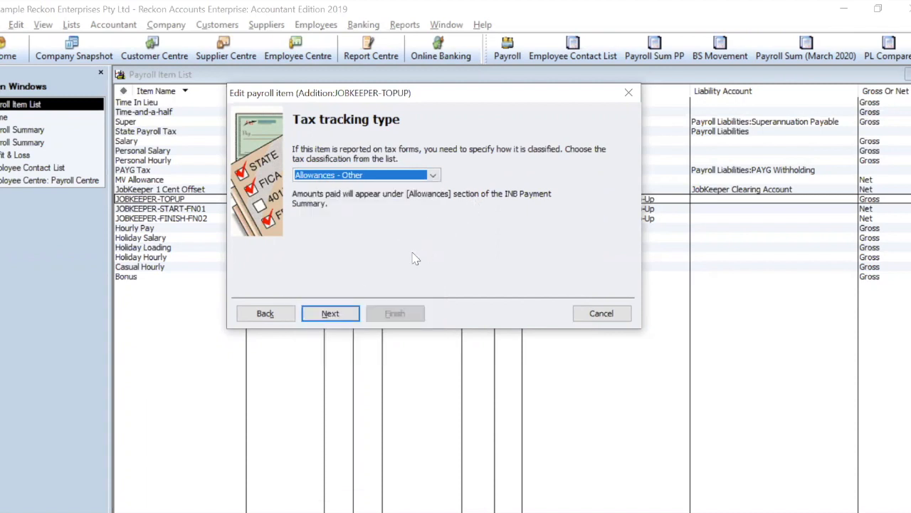
left_click(330, 314)
left_click(306, 205)
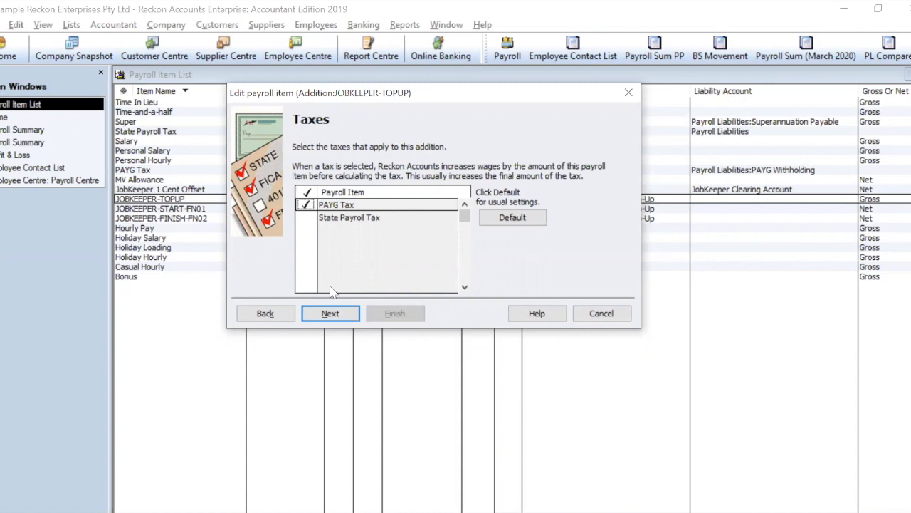
left_click(310, 217)
left_click(309, 217)
left_click(329, 313)
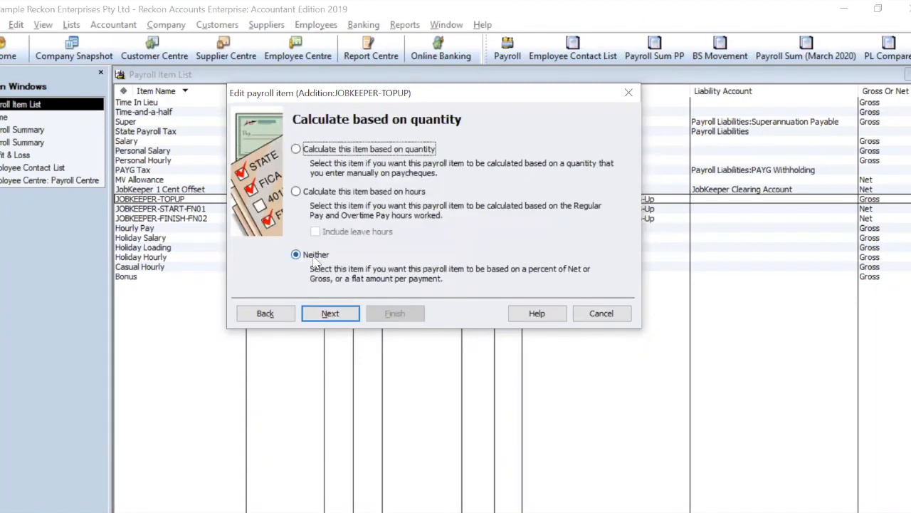
- Keep the JOBKEEPER-TOPUP calculation on Neither with a blank default rate and limit, and save it with no super items included
left_click(340, 315)
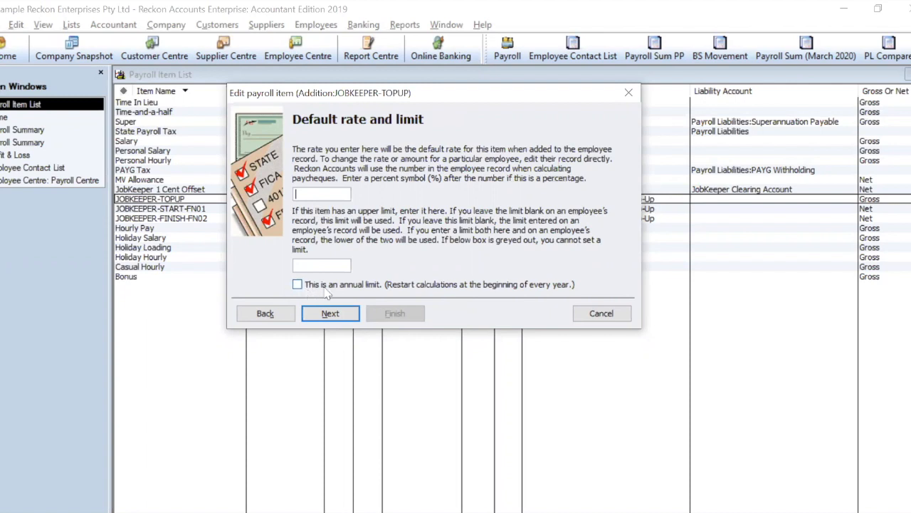
left_click(329, 316)
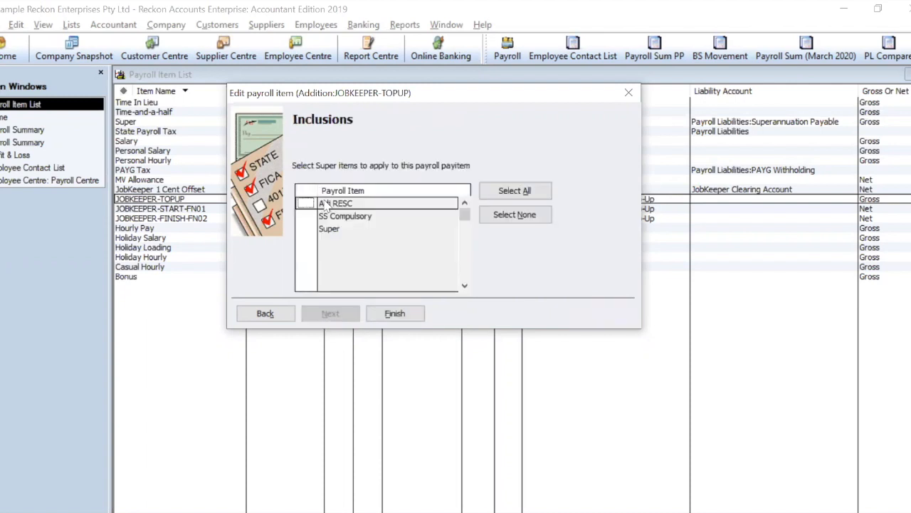
left_click(536, 220)
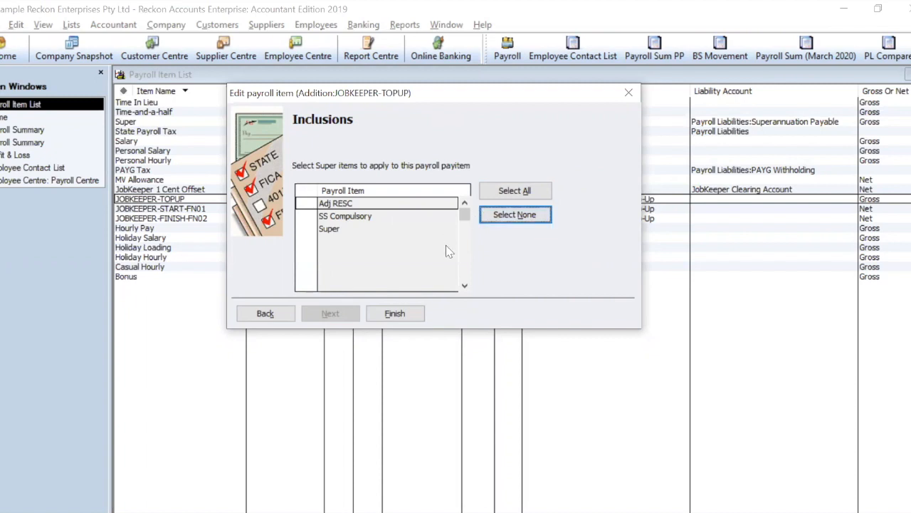
left_click(396, 313)
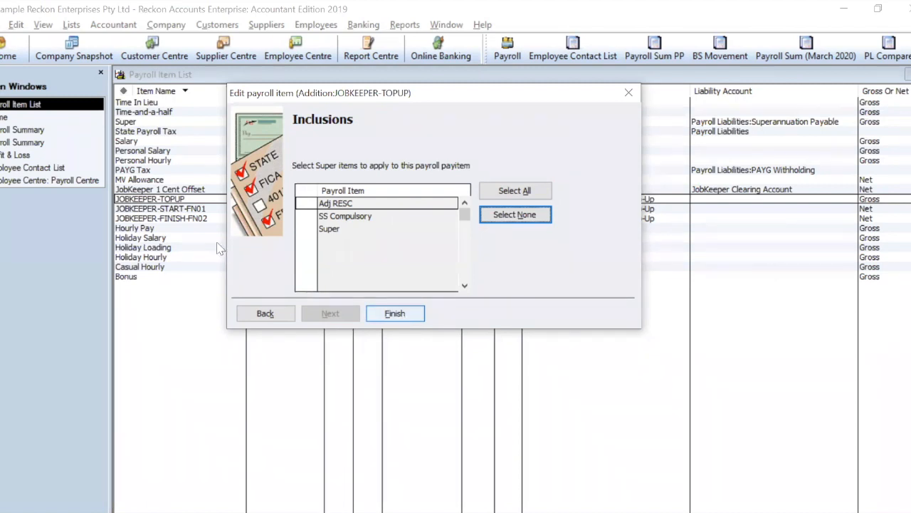
- Edit the JOBKEEPER-START-FN01 payroll item, keeping its name and the expense account Salaries & Wages:JobKeeper Top-Up
left_click(199, 211)
double_click(254, 214)
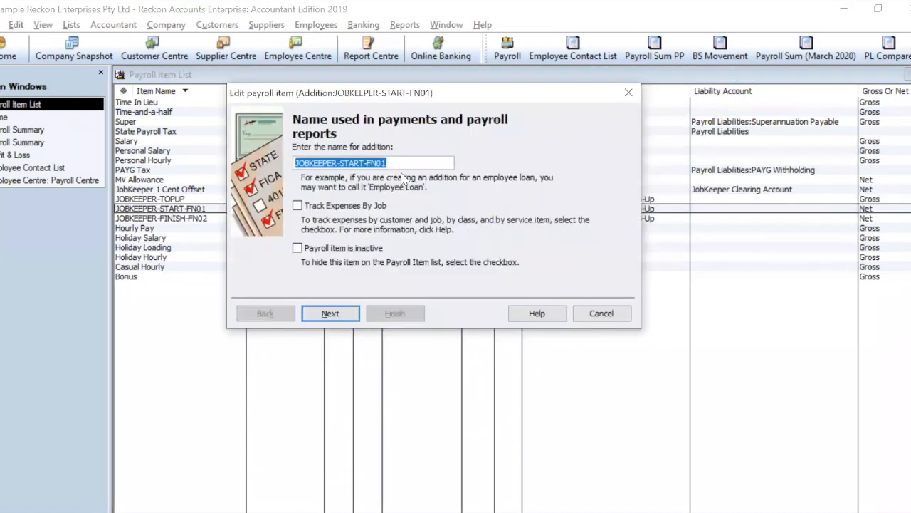
left_click(403, 165)
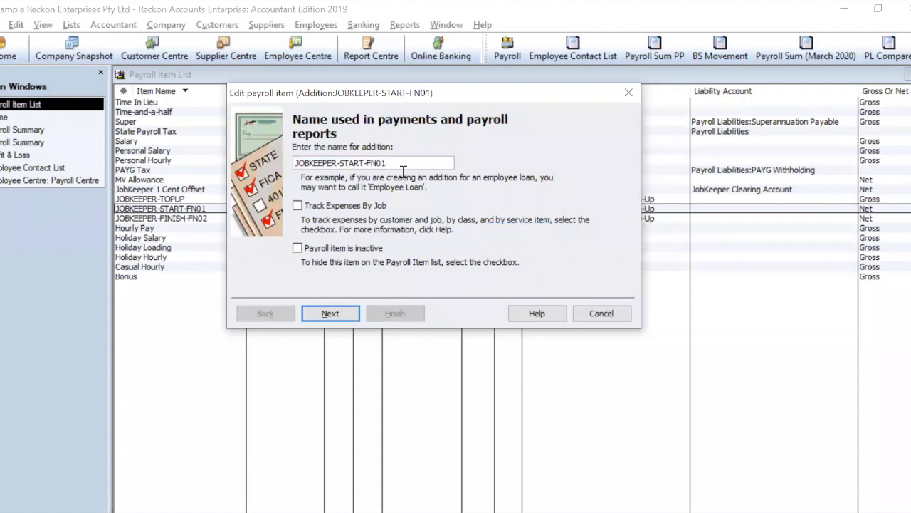
left_click(344, 314)
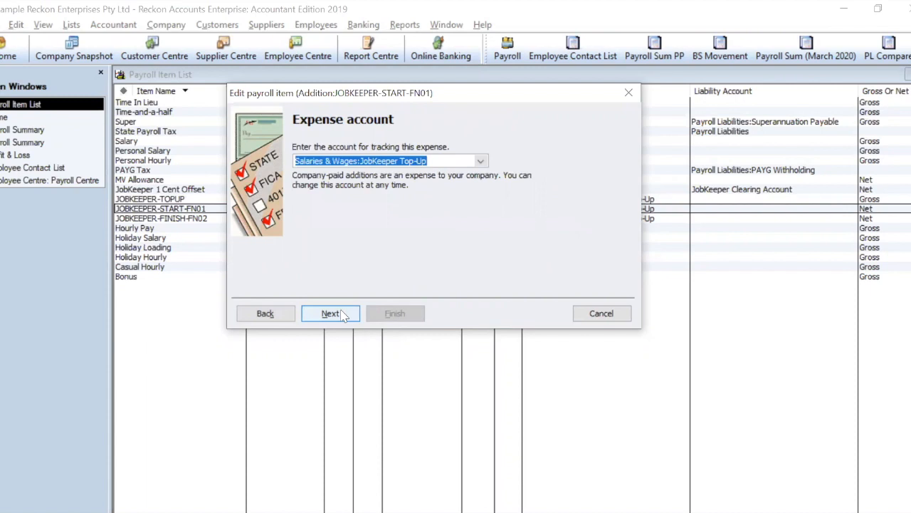
left_click(481, 161)
left_click(482, 163)
left_click(332, 314)
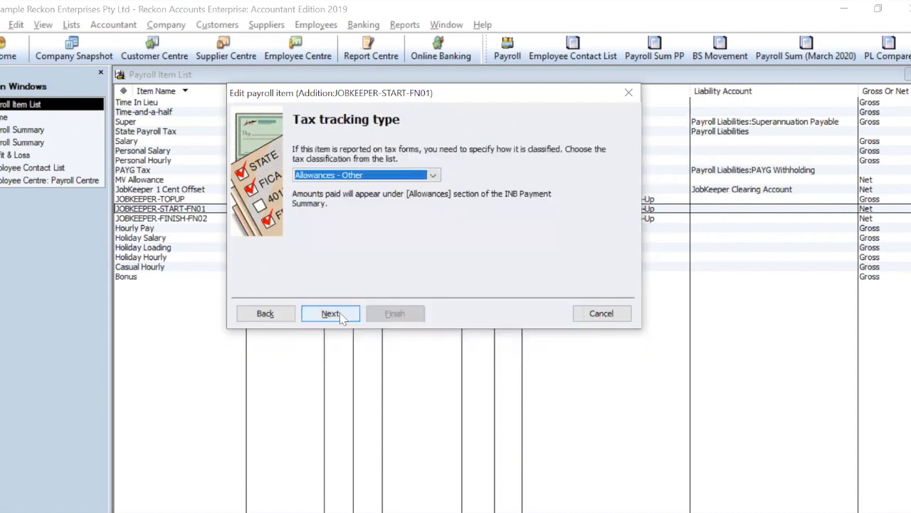
- Keep the tax tracking type Allowances - Other for JOBKEEPER-START-FN01 and leave PAYG Tax and State Payroll Tax unselected
left_click(432, 175)
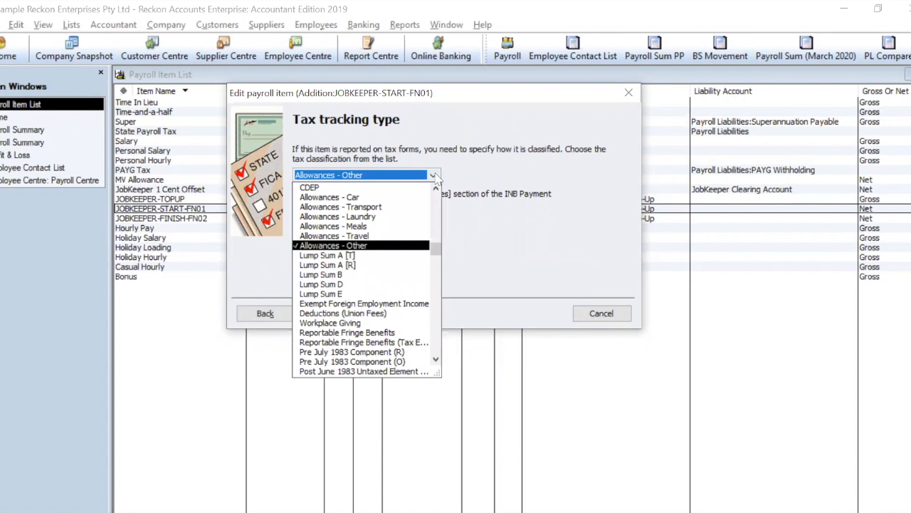
left_click(433, 175)
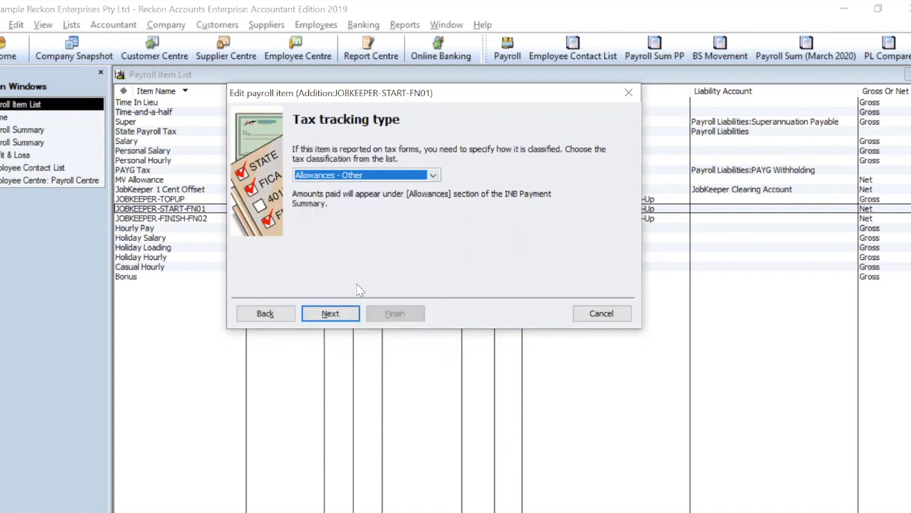
left_click(335, 314)
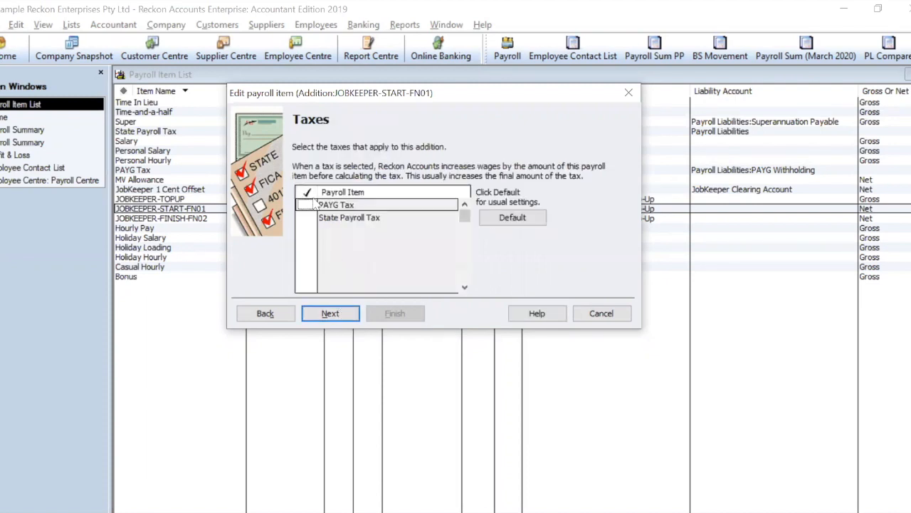
left_click(331, 313)
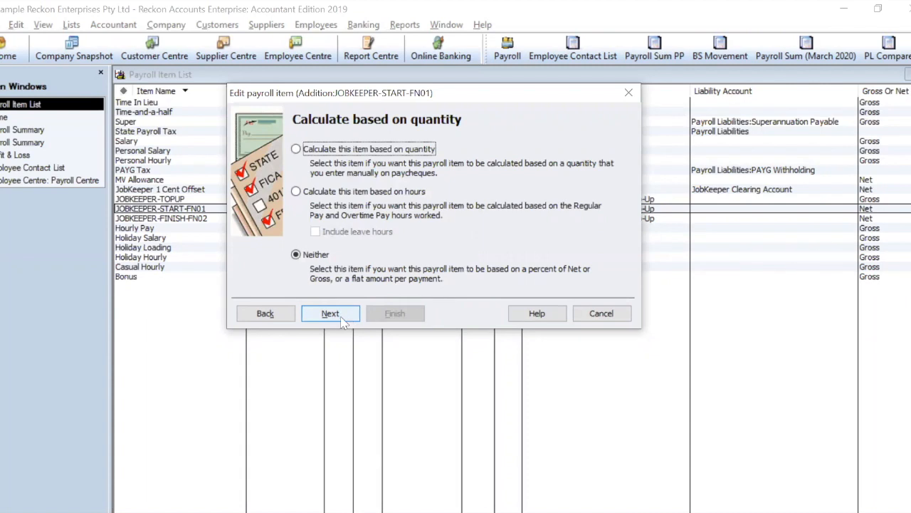
- Keep the JOBKEEPER-START-FN01 calculation on Neither with a blank default rate and limit, and save it without any super items
left_click(341, 321)
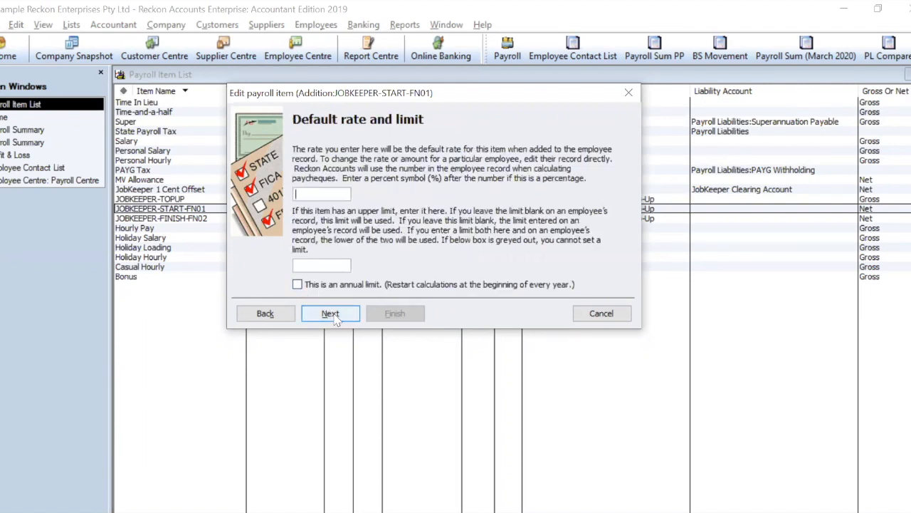
left_click(332, 314)
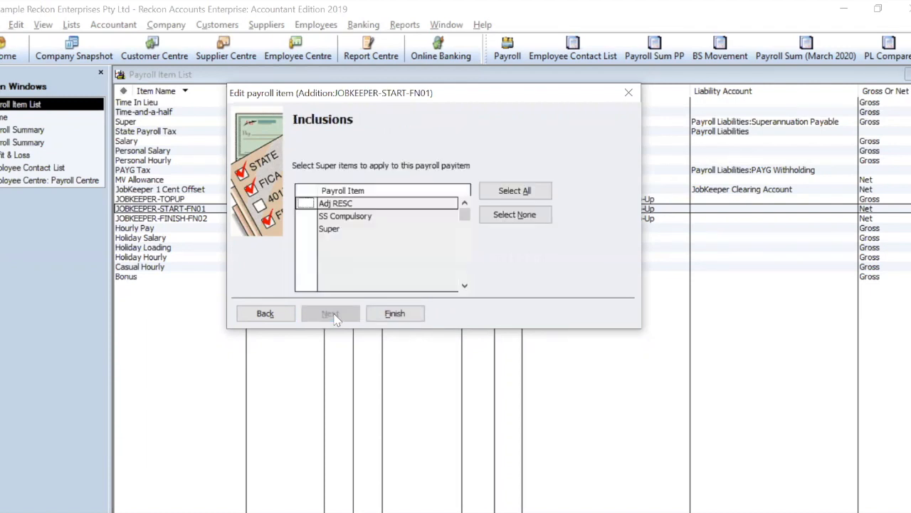
left_click(395, 313)
- Edit the JOBKEEPER-FINISH-FN02 payroll item, keeping its name and the expense account Salaries & Wages:JobKeeper Top-Up
key("Down")
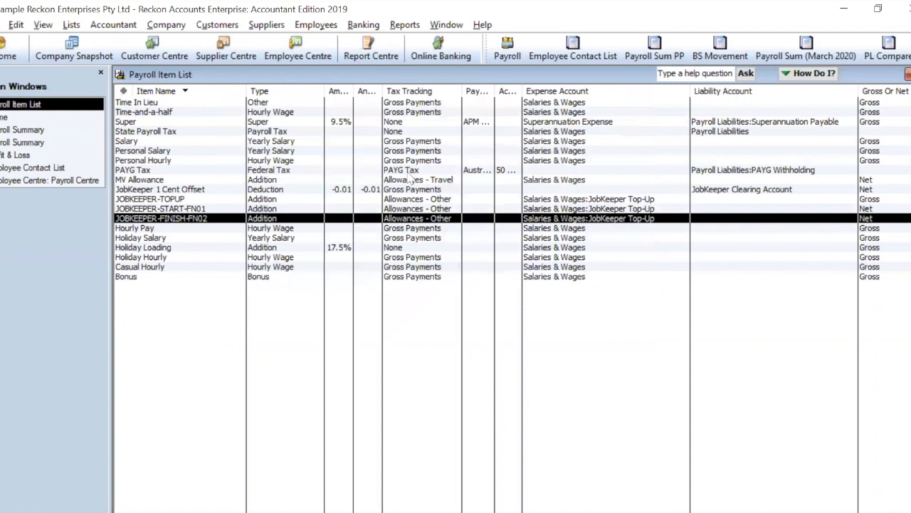
key("ctrl+e")
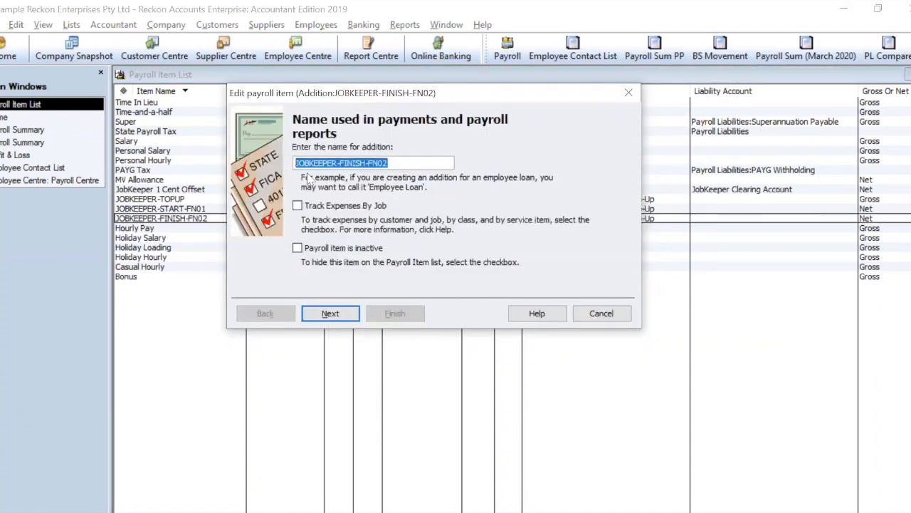
left_click_drag(409, 163, 370, 163)
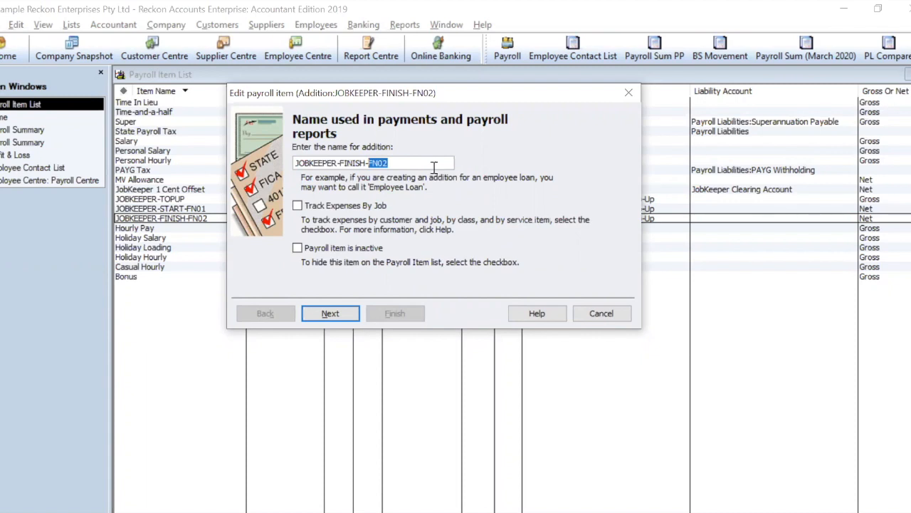
left_click(426, 163)
left_click(330, 314)
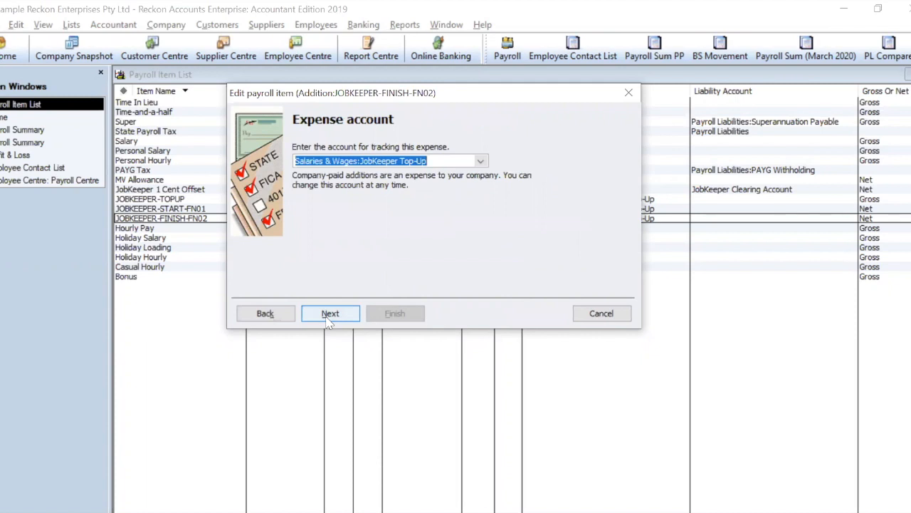
left_click(482, 161)
left_click(482, 163)
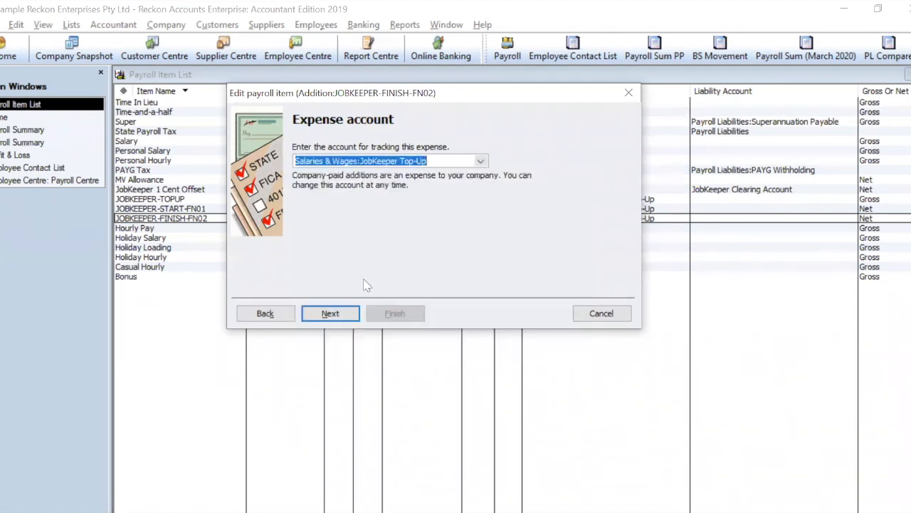
left_click(346, 316)
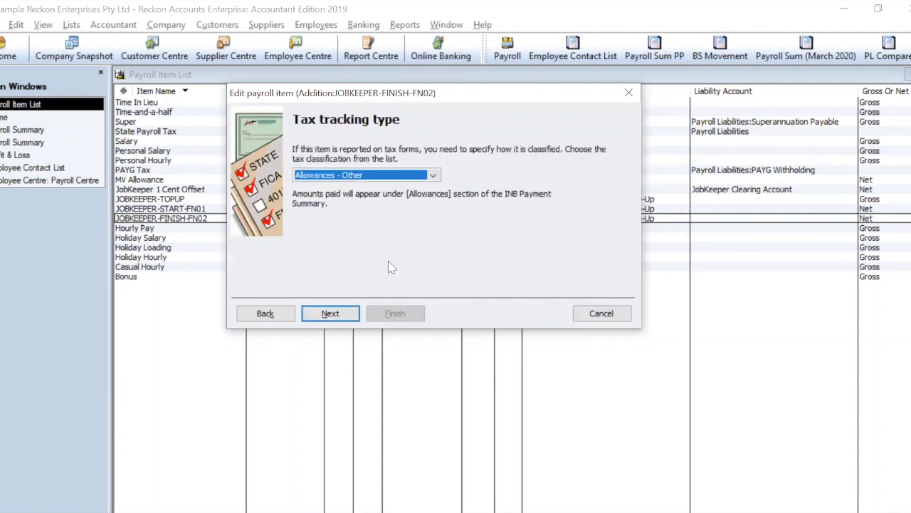
- Keep the tax tracking type Allowances - Other for JOBKEEPER-FINISH-FN02 and leave PAYG Tax and State Payroll Tax unselected
left_click(432, 177)
left_click(432, 176)
left_click(330, 314)
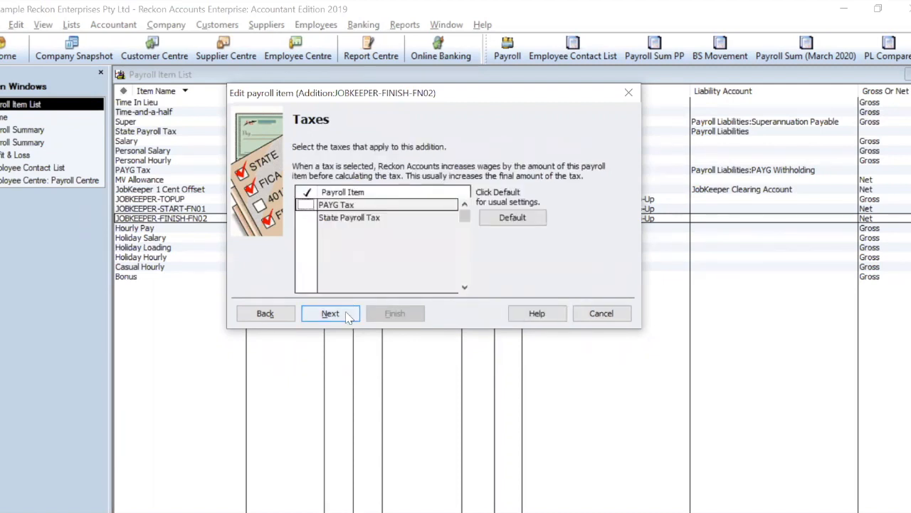
left_click(330, 314)
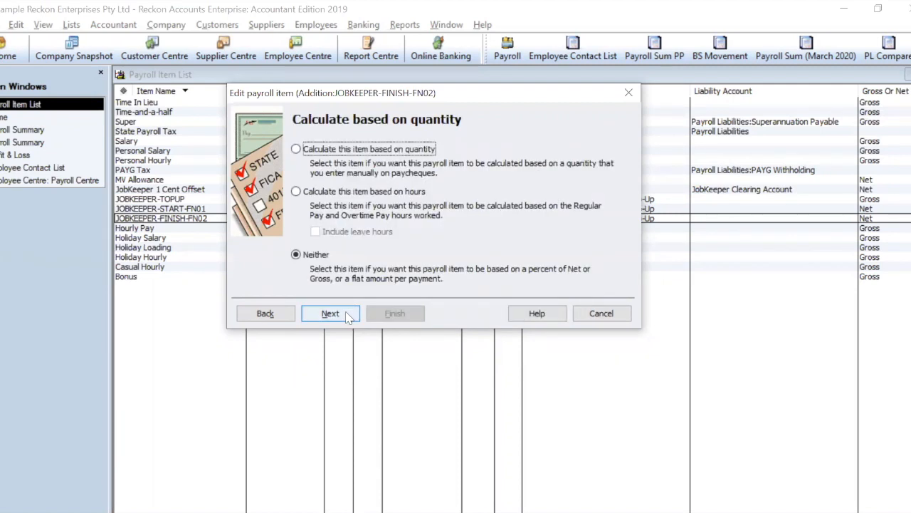
- Keep the JOBKEEPER-FINISH-FN02 calculation on Neither with a blank default rate and limit, and save it without any super items
left_click(347, 316)
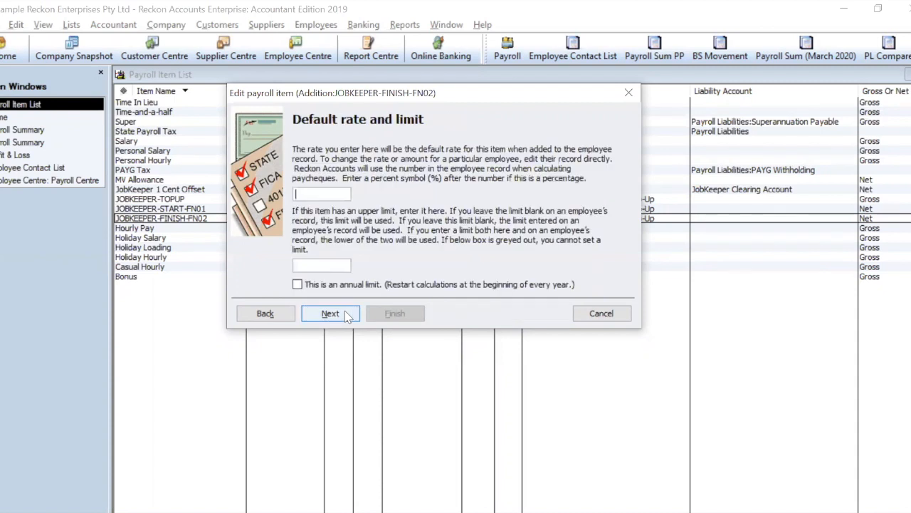
left_click(347, 315)
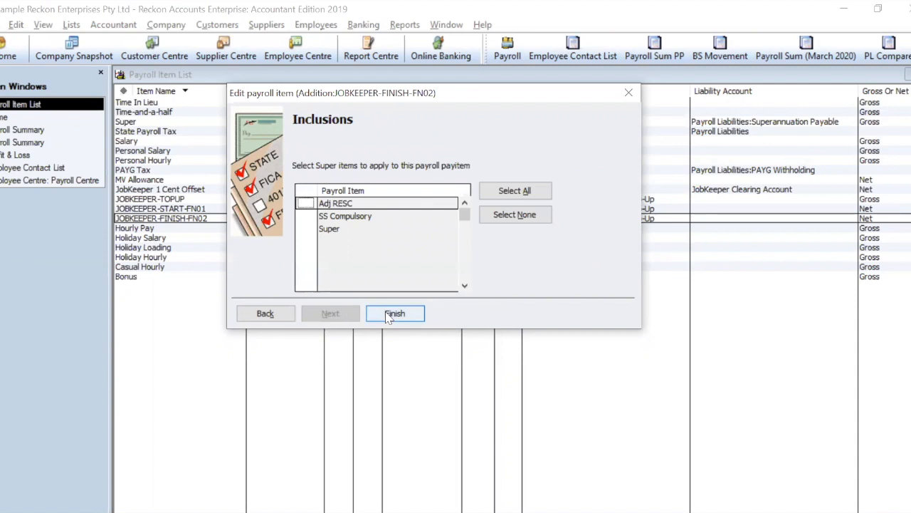
left_click(395, 313)
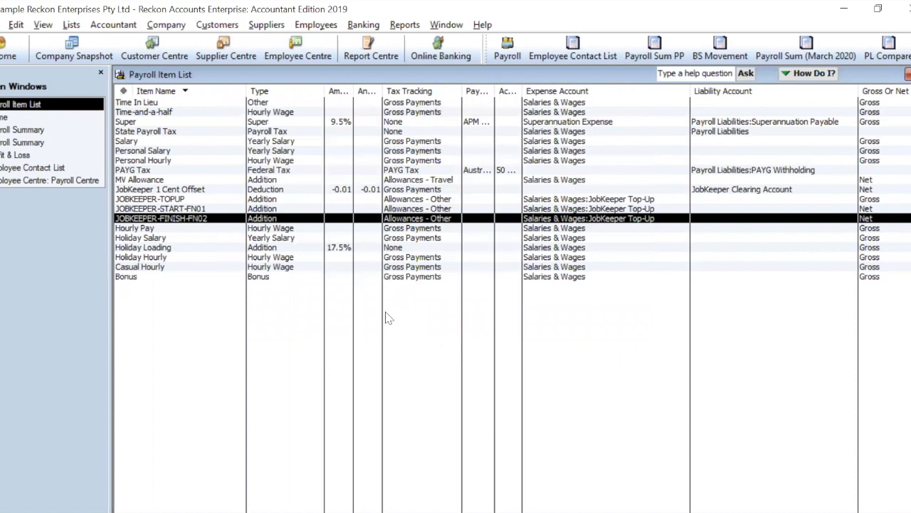
- Open the Payroll Summary report and set its period from 30/03/2020 to 26/04/2020
left_click(58, 131)
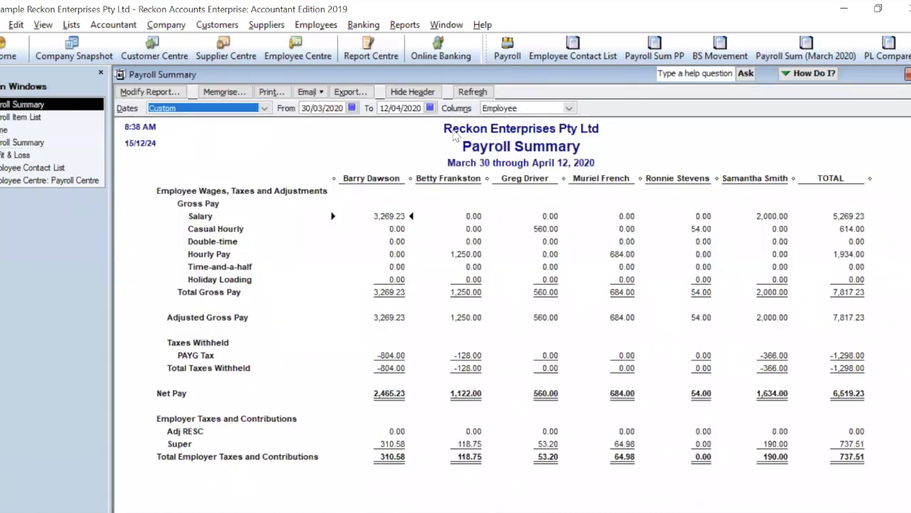
left_click(430, 108)
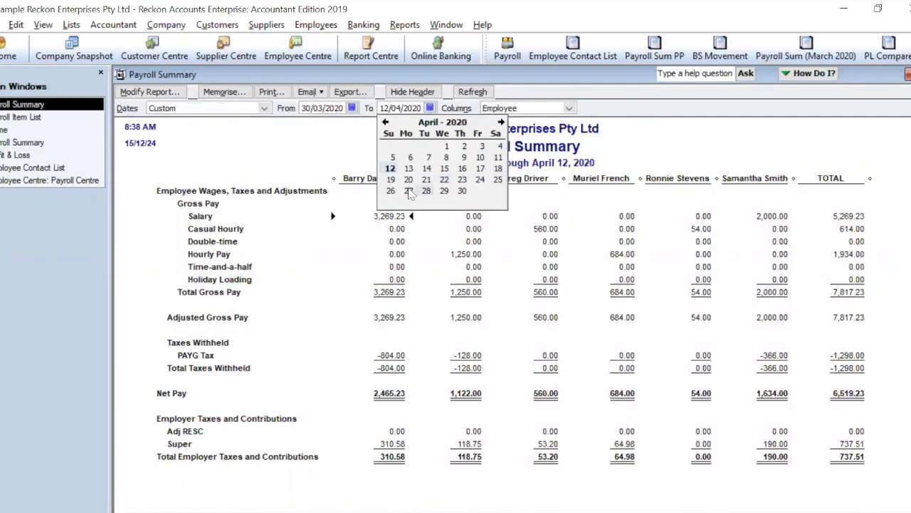
left_click(390, 192)
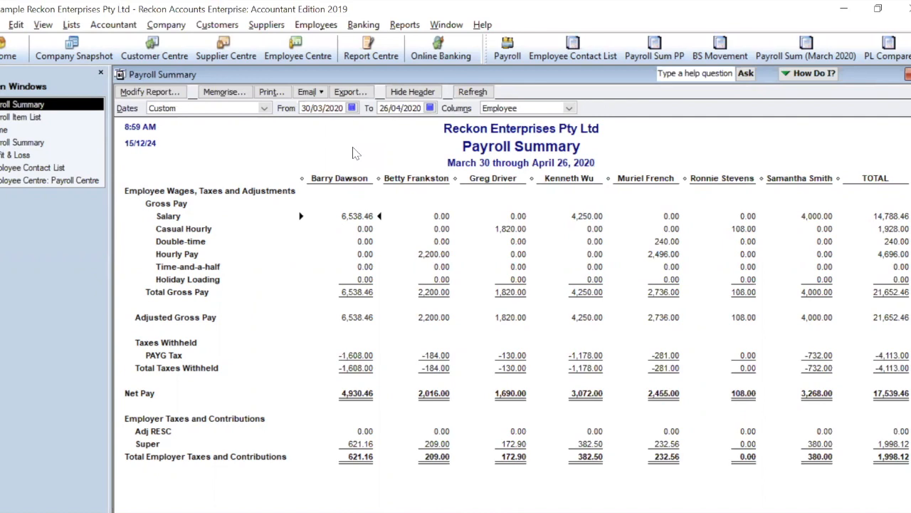
left_click(431, 107)
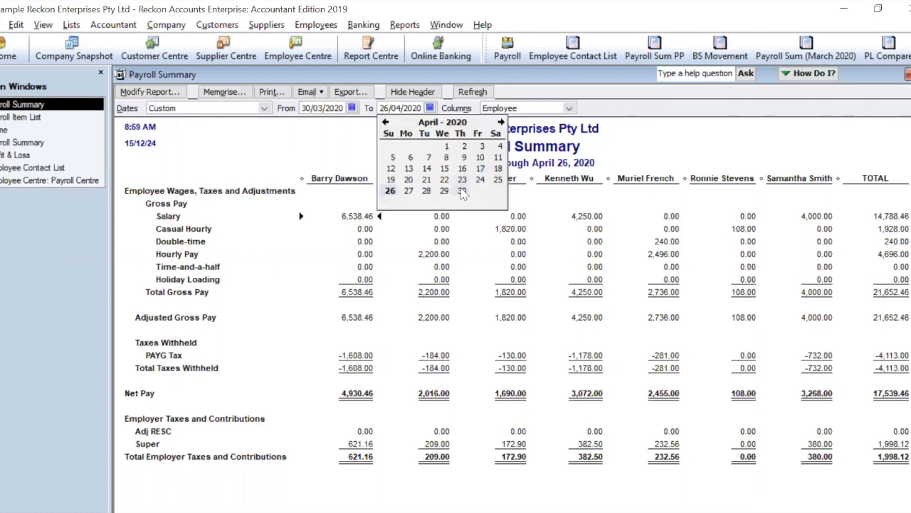
left_click(389, 191)
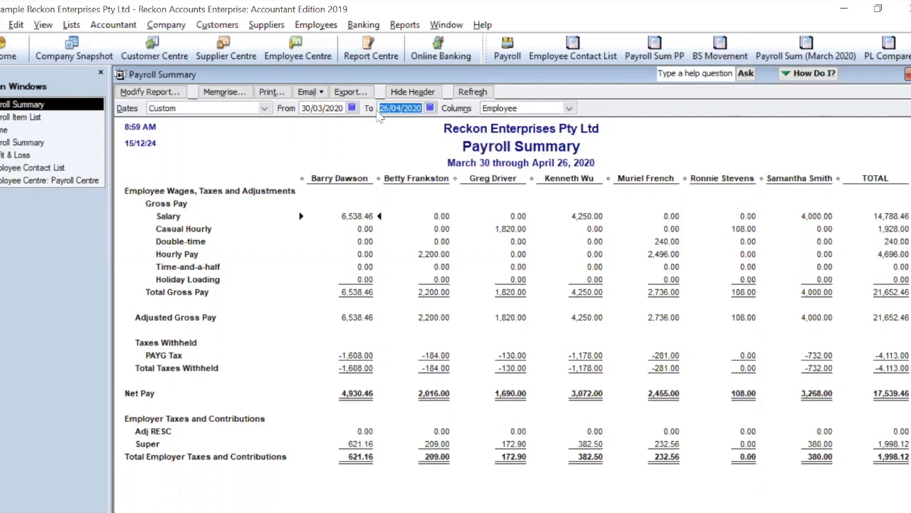
left_click(351, 108)
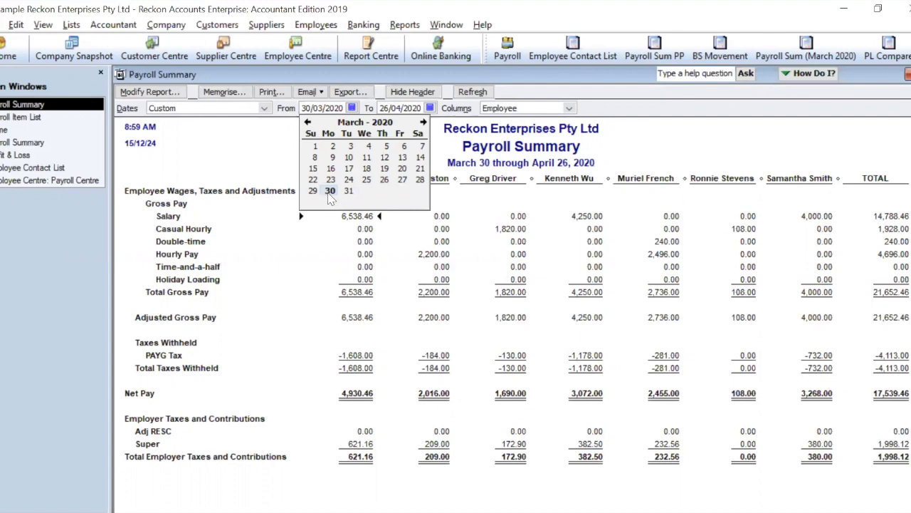
left_click(330, 191)
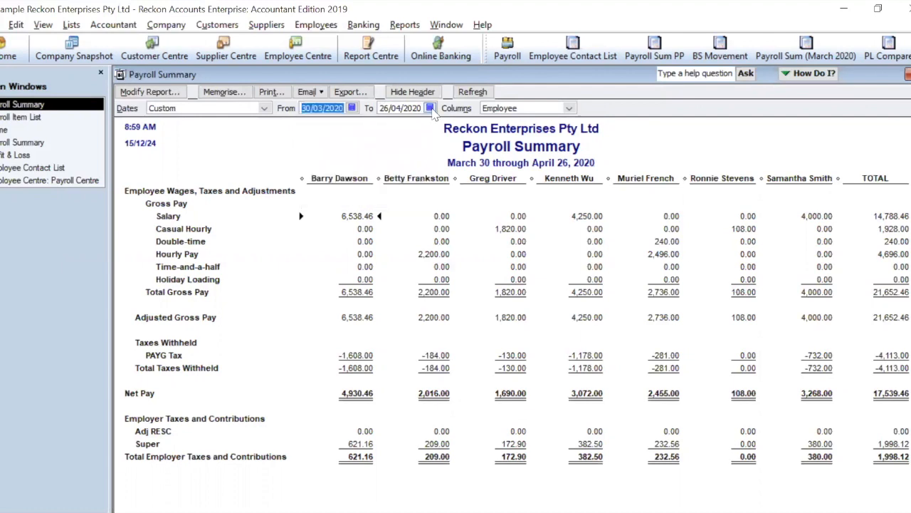
- Examine the Payroll Summary's fortnight dates against the April and May 2020 calendars, keeping the period 30/03/2020 to 26/04/2020
left_click(430, 108)
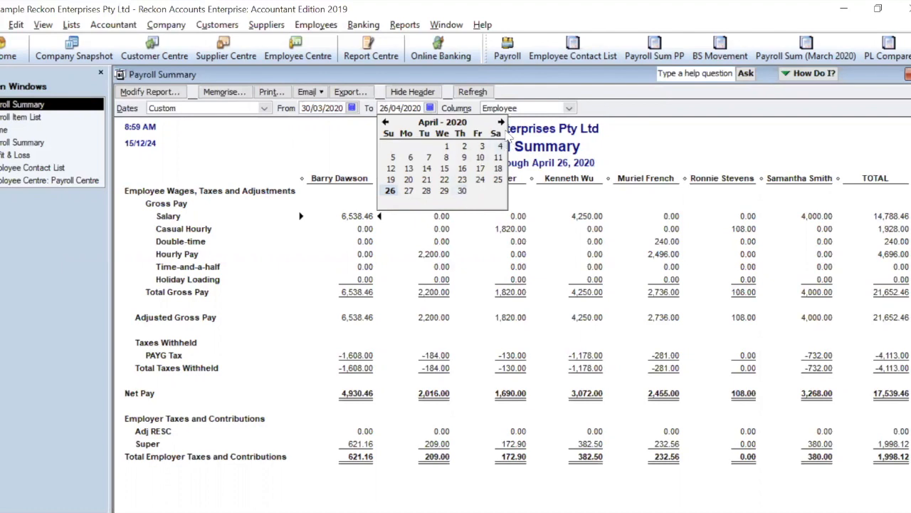
left_click(501, 123)
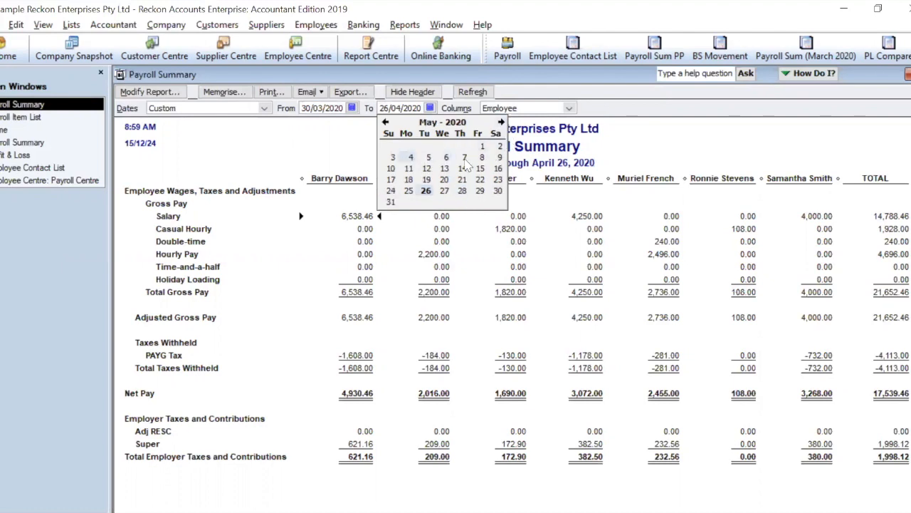
left_click(385, 122)
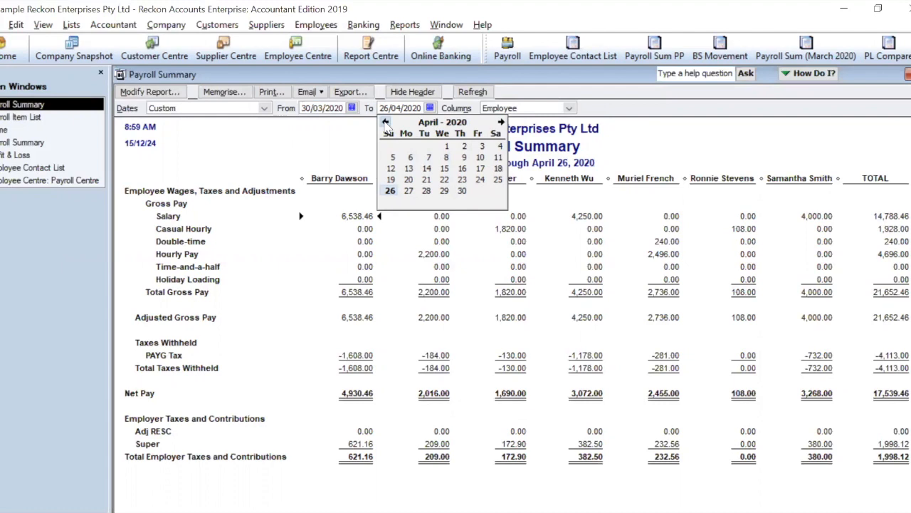
left_click(392, 192)
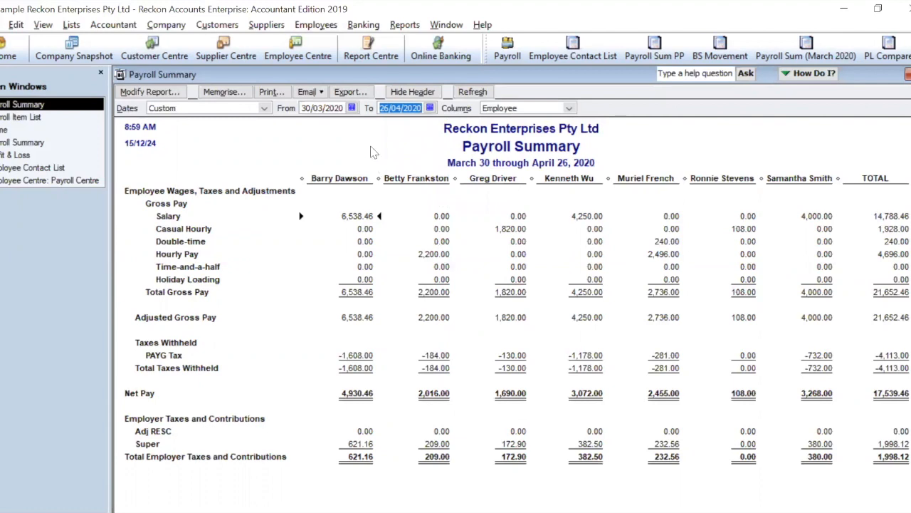
left_click(379, 167)
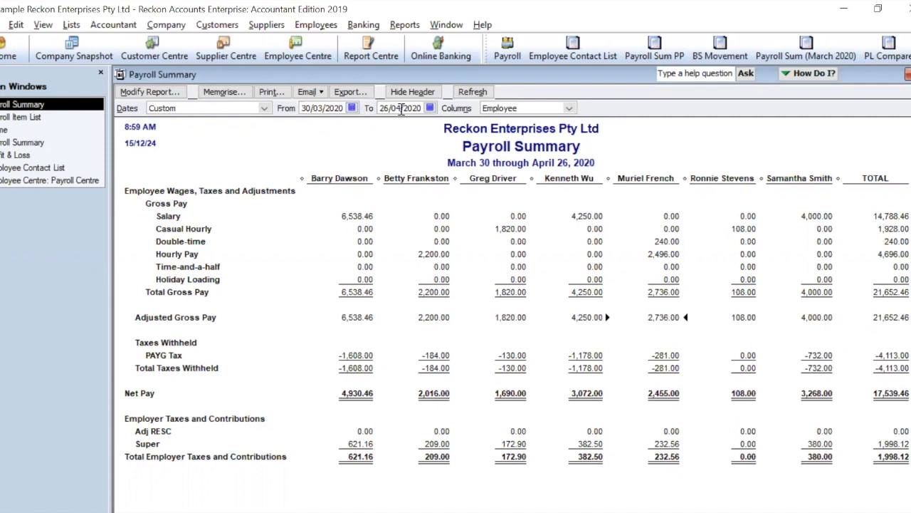
left_click(352, 108)
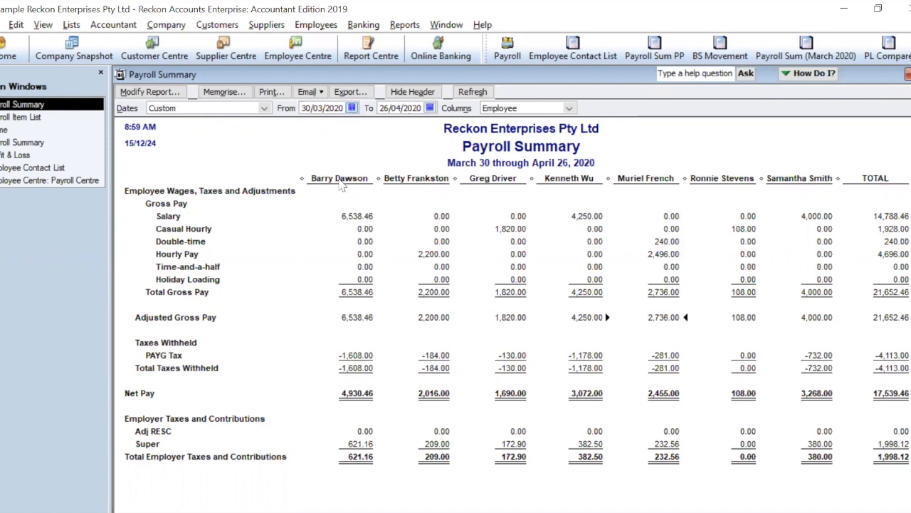
left_click(331, 191)
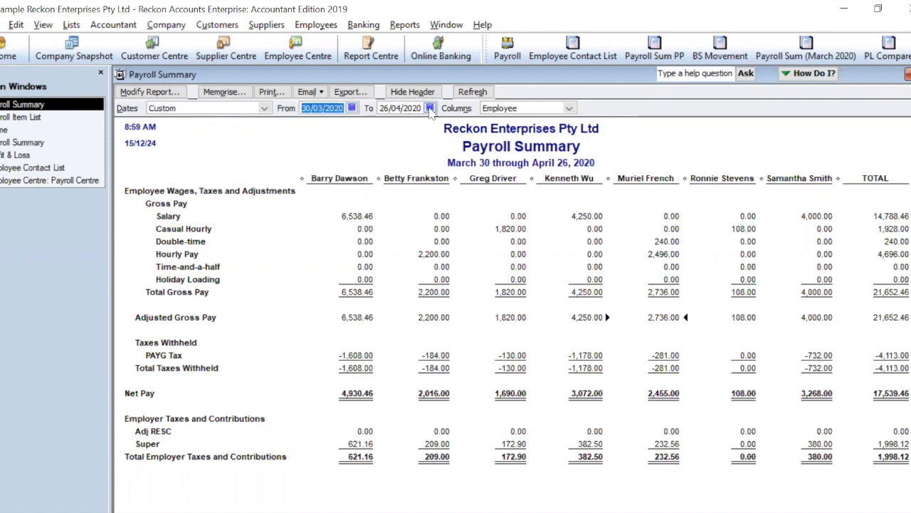
left_click(430, 107)
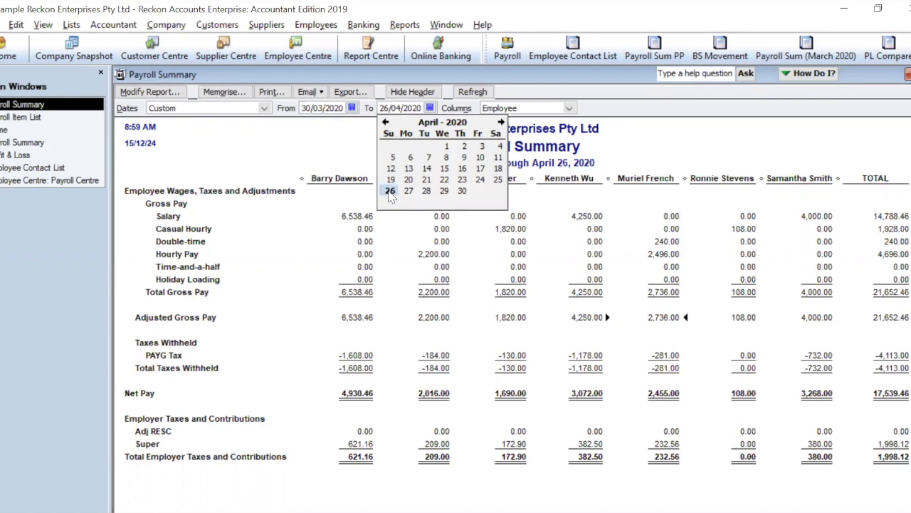
left_click(391, 191)
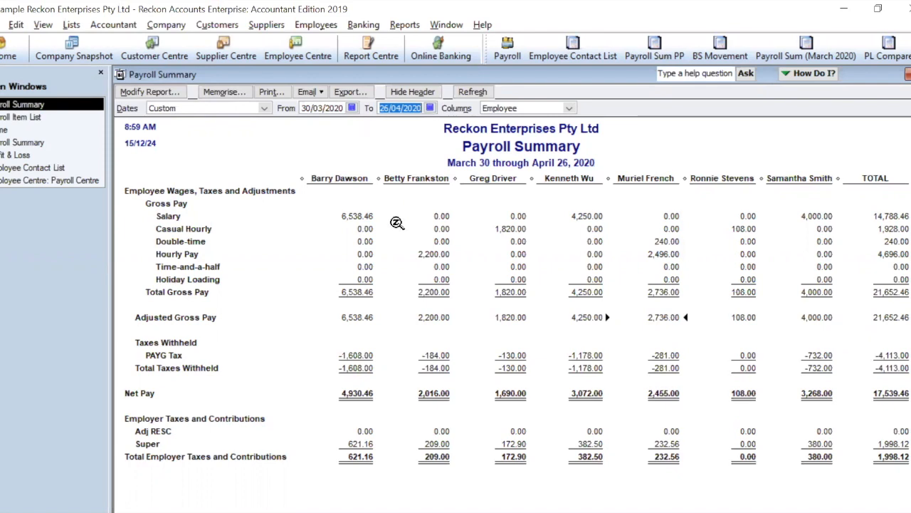
left_click(430, 109)
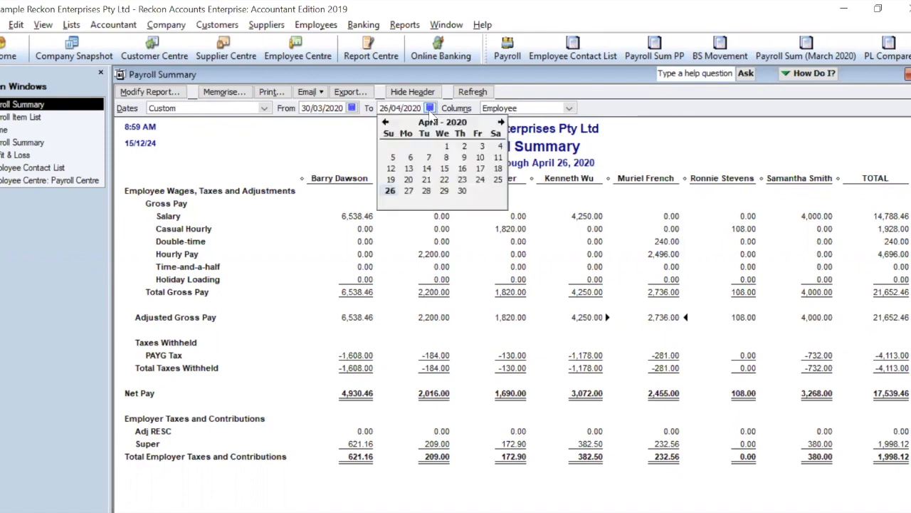
left_click(502, 123)
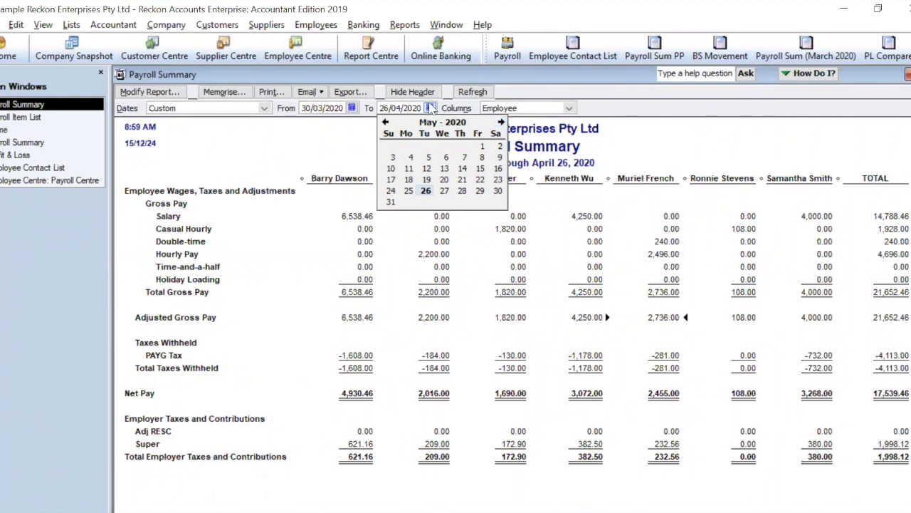
left_click(336, 131)
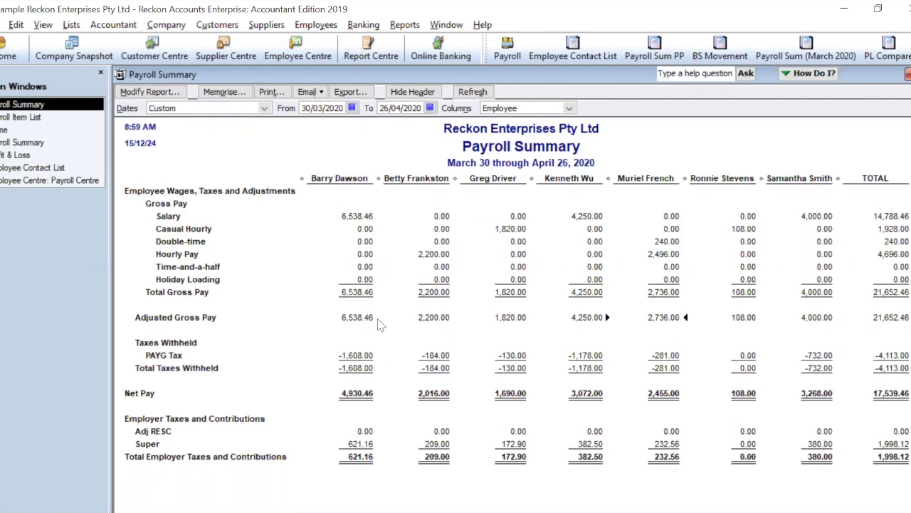
- Widen the Name column of the Employee Centre's employee list and view the JobKeeper custom fields in the first employee's record
left_click(63, 117)
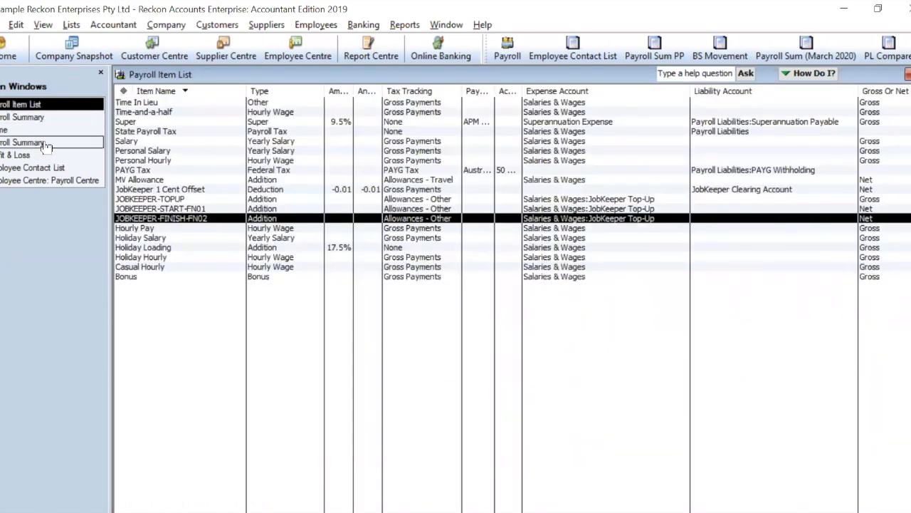
left_click(50, 180)
left_click(149, 119)
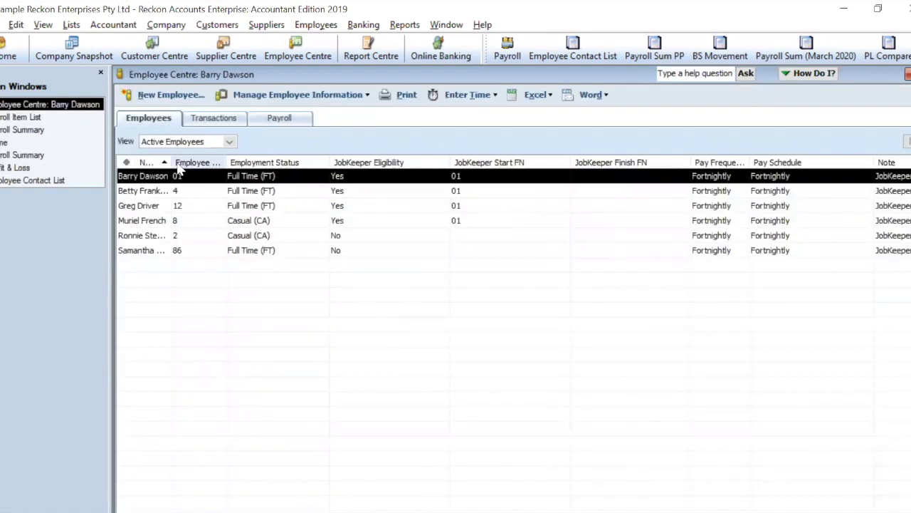
left_click_drag(172, 162, 194, 163)
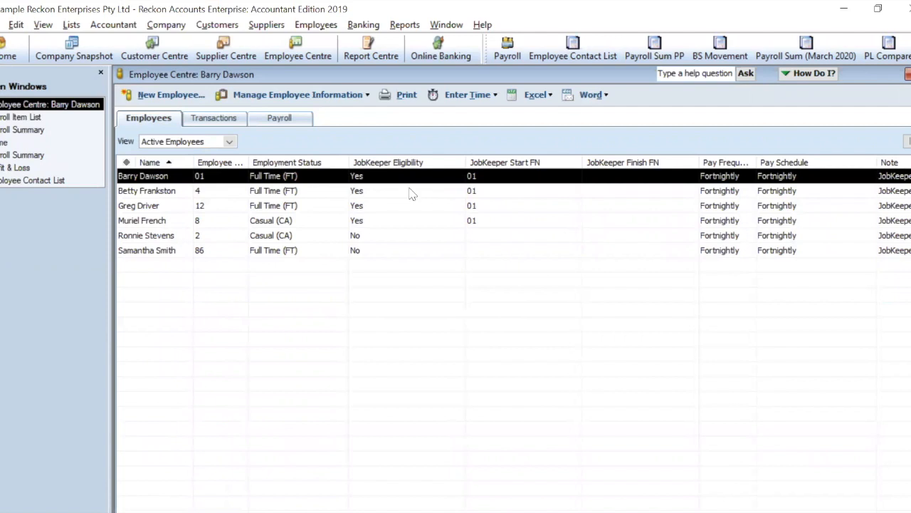
double_click(296, 177)
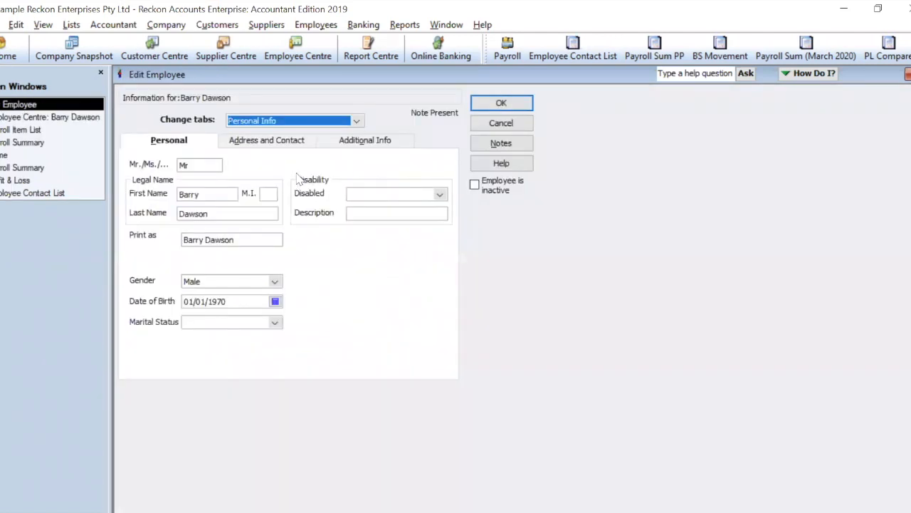
left_click(344, 142)
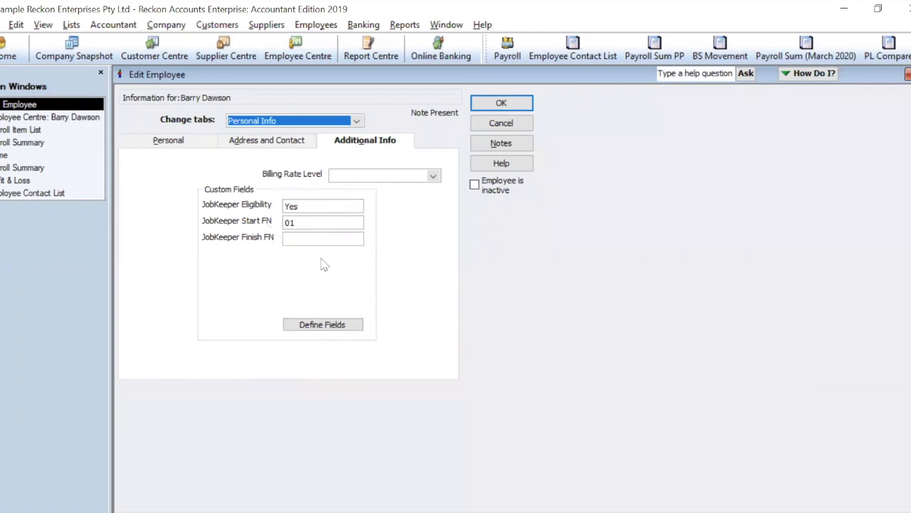
- Review the definitions of the JobKeeper Eligibility, Start FN and Finish FN custom fields enabled for employees, and close the employee record
left_click(315, 327)
left_click(452, 231)
left_click(460, 247)
left_click(458, 263)
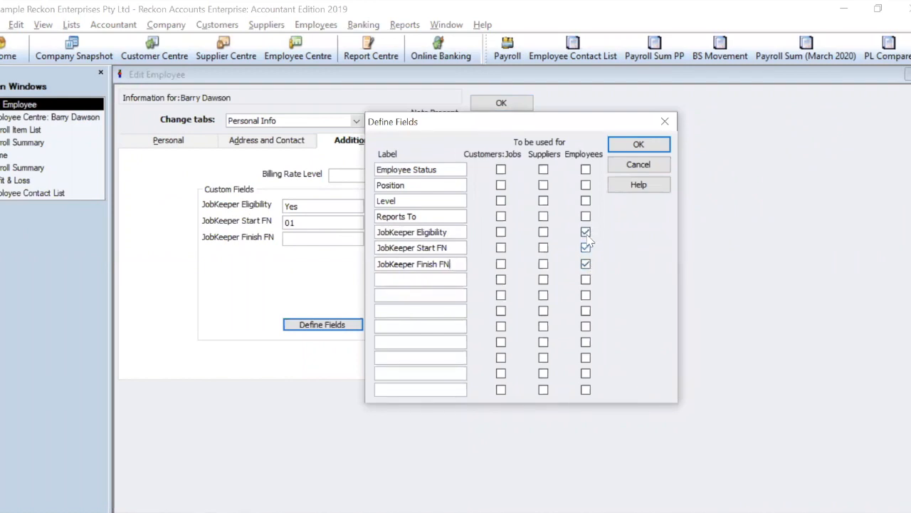
left_click(639, 145)
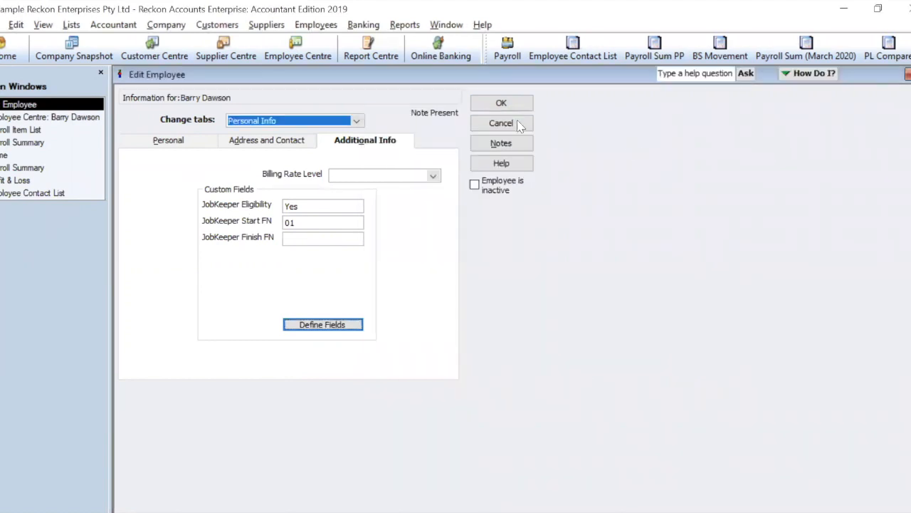
left_click(501, 103)
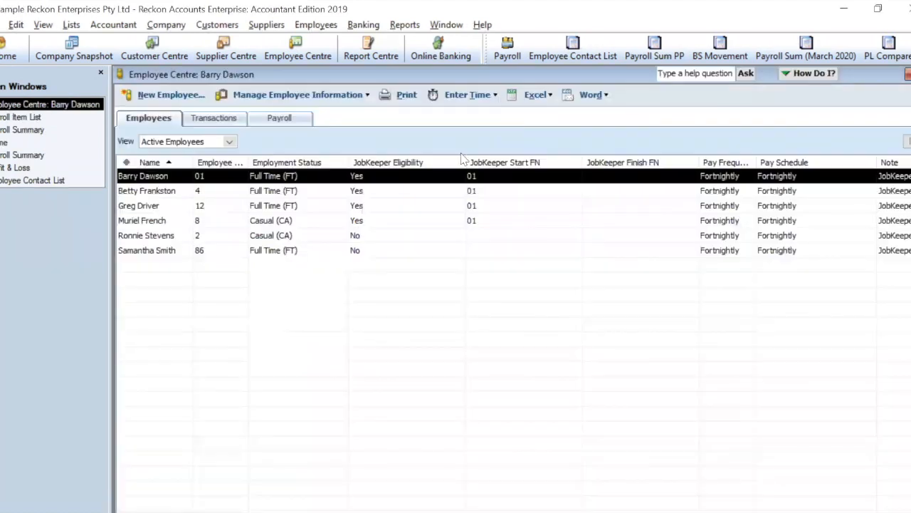
- Go through the remaining employees' JobKeeper eligibility, start fortnight and employment status in the Employee Centre list
left_click(383, 192)
left_click(379, 208)
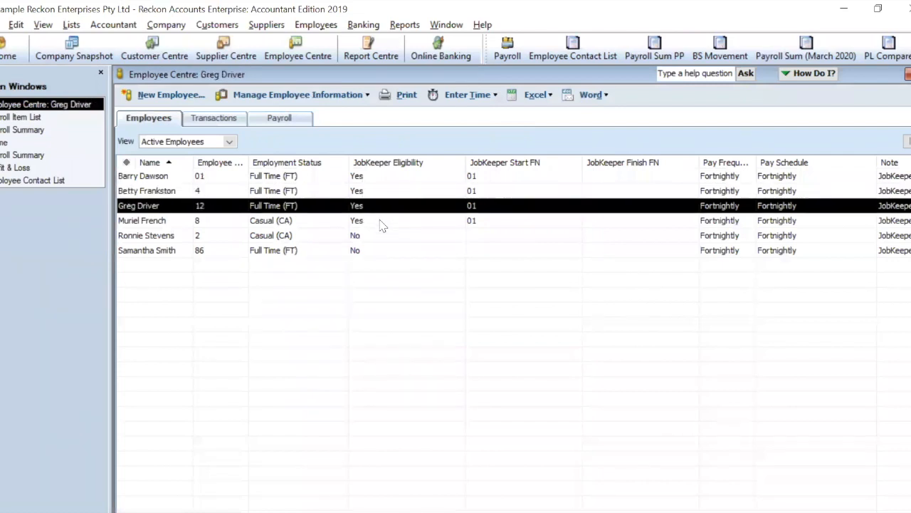
left_click(380, 221)
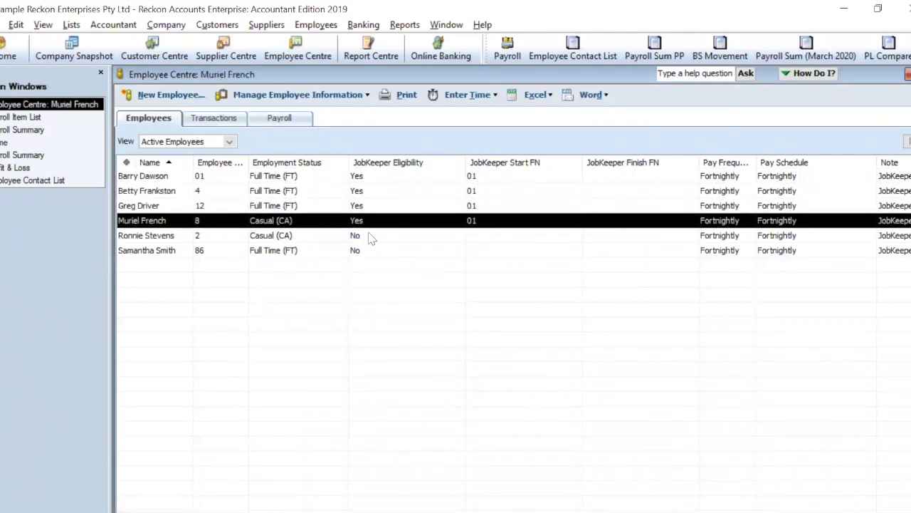
left_click(278, 239)
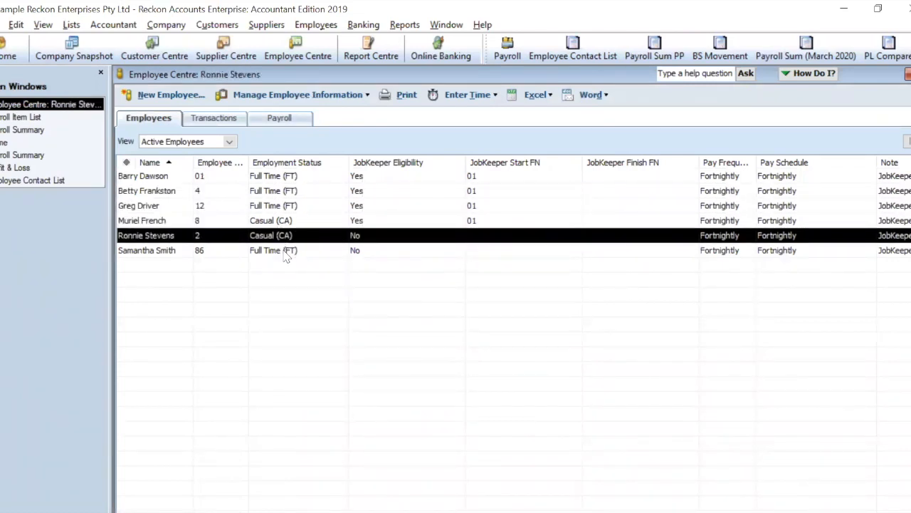
left_click(287, 255)
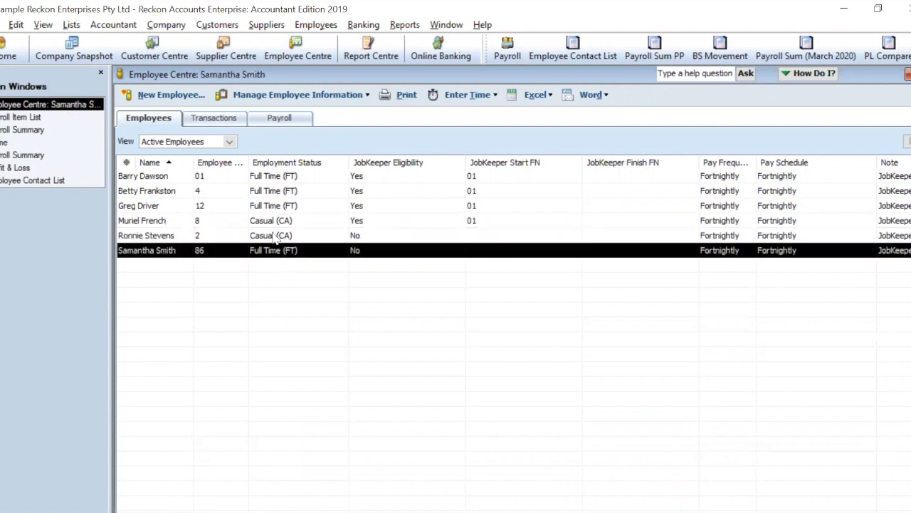
- Return to the Payroll Summary report and reselect its period as 30/03/2020 to 26/04/2020
left_click(52, 129)
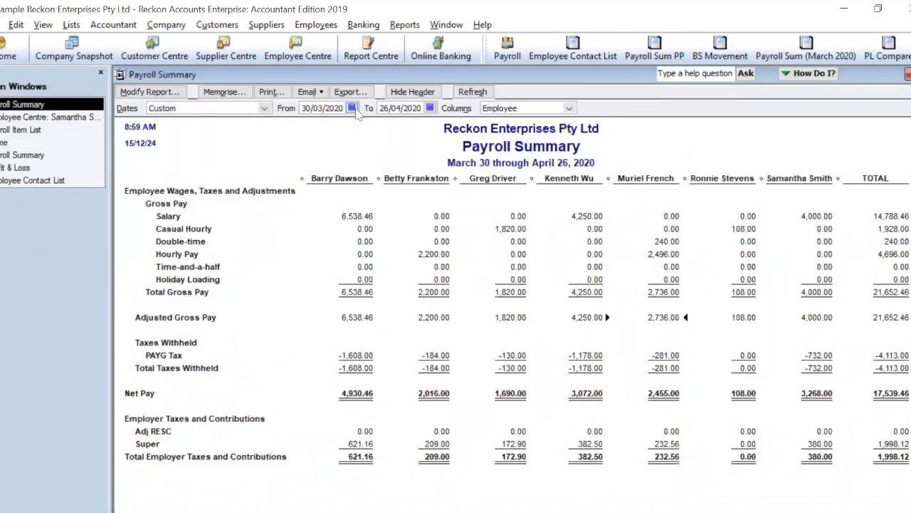
left_click(352, 108)
left_click(330, 192)
left_click(432, 108)
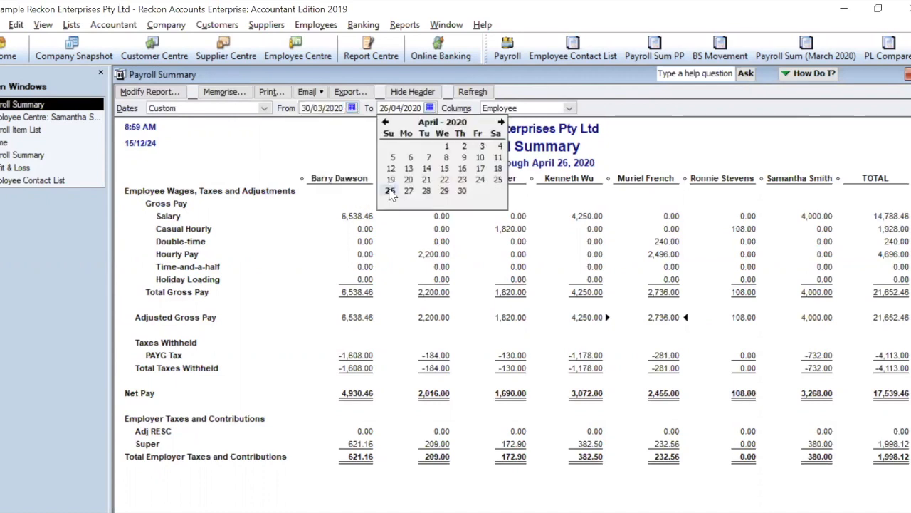
left_click(390, 191)
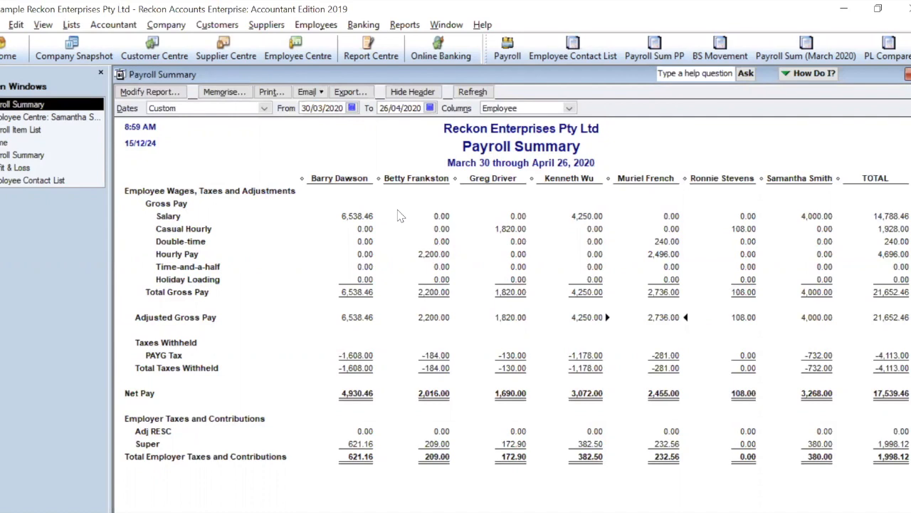
- Drill down from the first employee's adjusted gross pay to the 12/04/2020 salary paycheque and open its paycheque detail
left_click(447, 318)
left_click(369, 316)
double_click(355, 317)
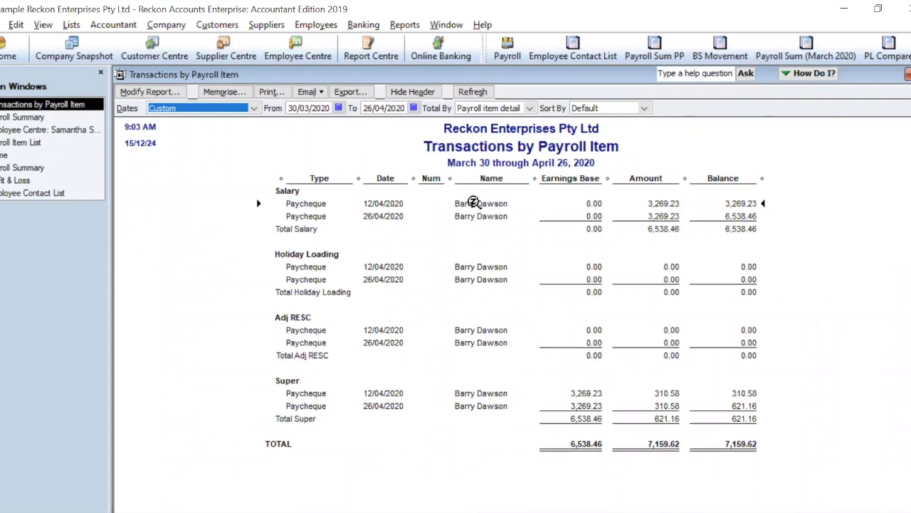
left_click(375, 205)
key("Down")
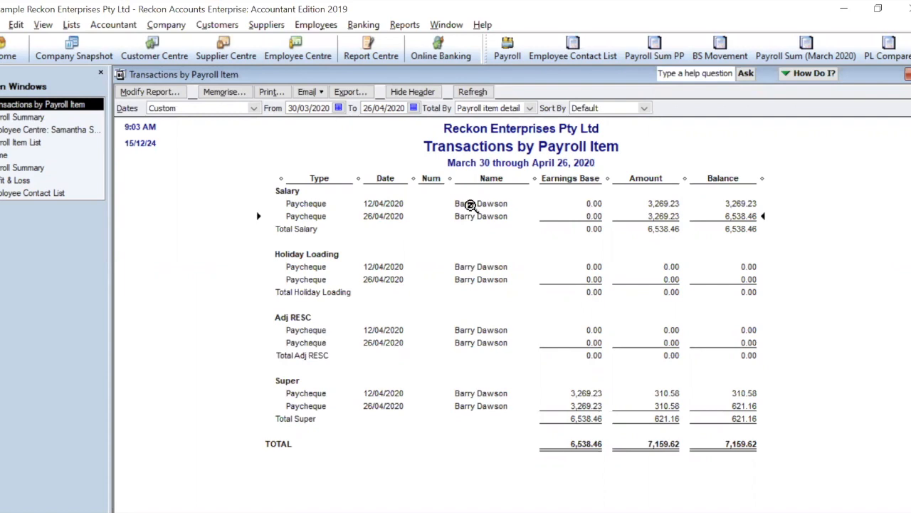
double_click(470, 204)
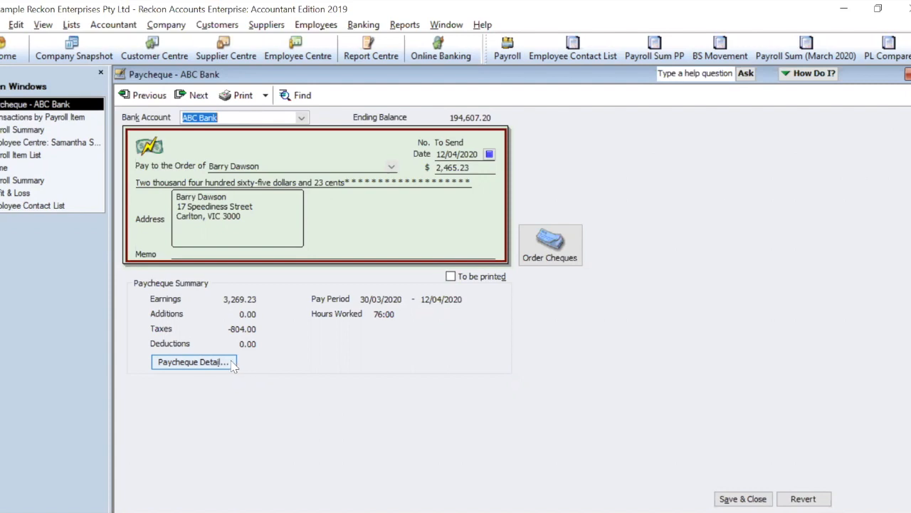
left_click(233, 365)
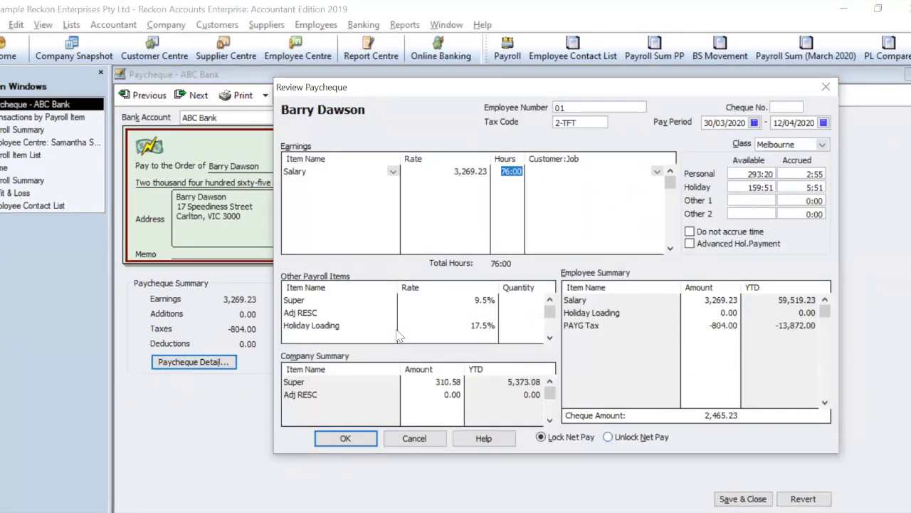
- Unlock net pay, add JOBKEEPER-START-FN01 to the first employee's other payroll items, and accept the past-dated paycheque change
left_click(611, 438)
left_click(386, 333)
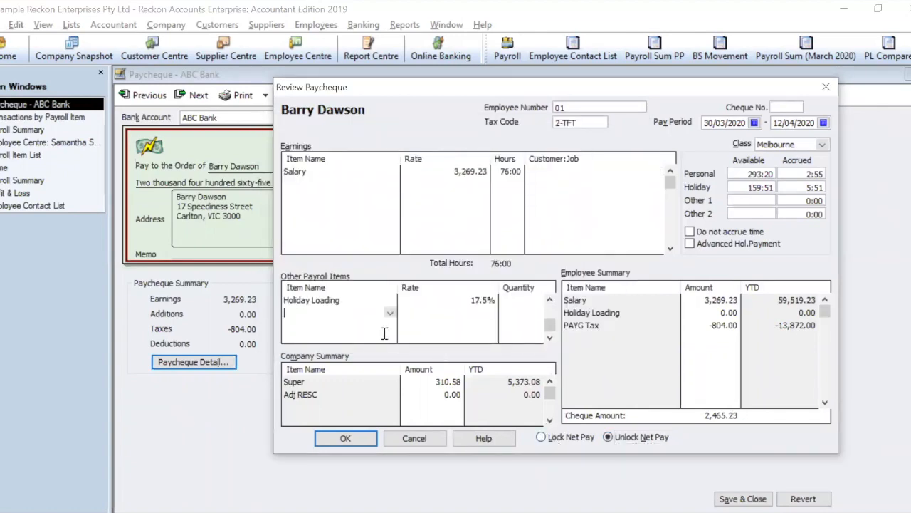
left_click(391, 314)
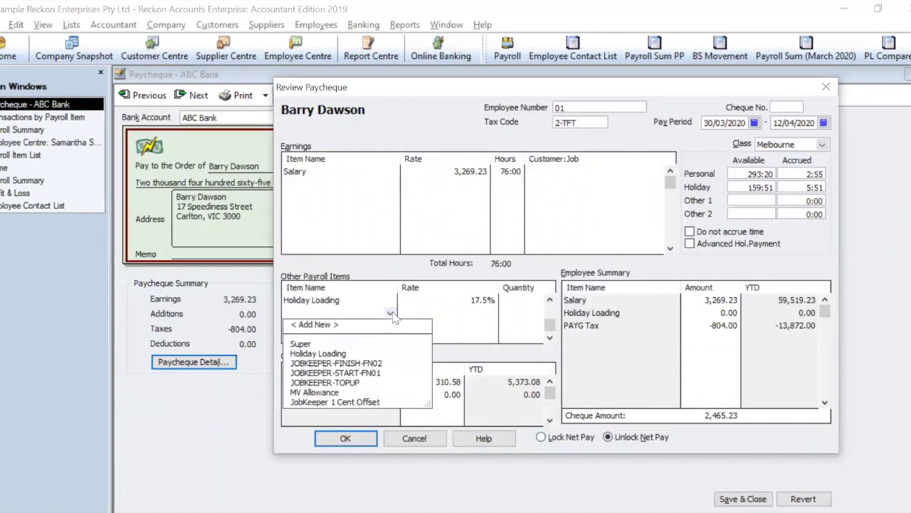
left_click(366, 373)
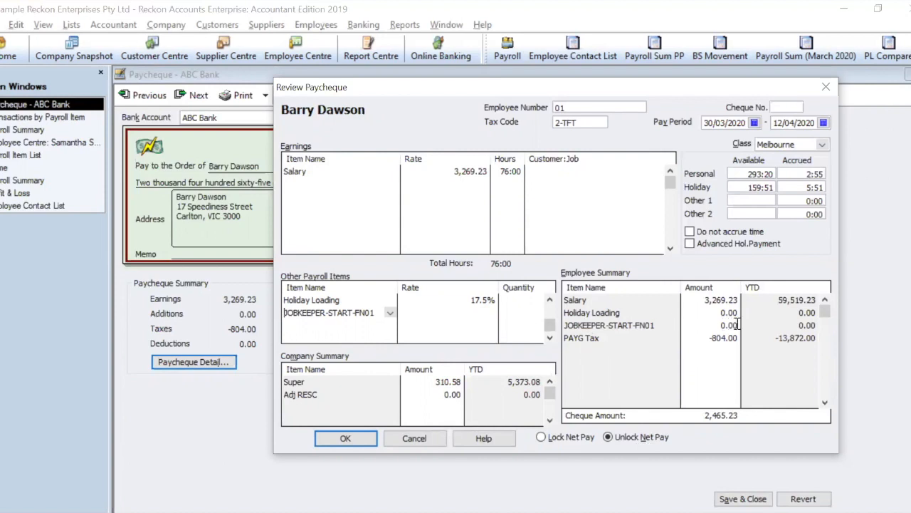
left_click(346, 438)
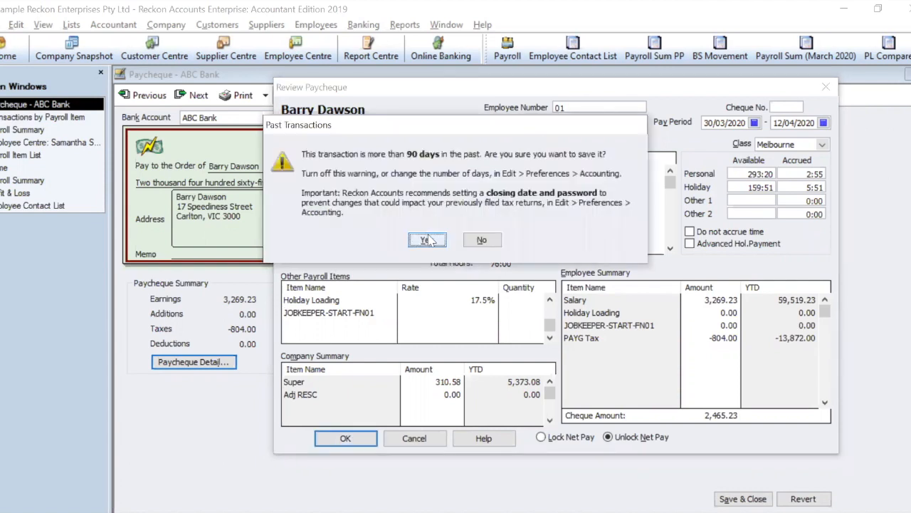
left_click(427, 240)
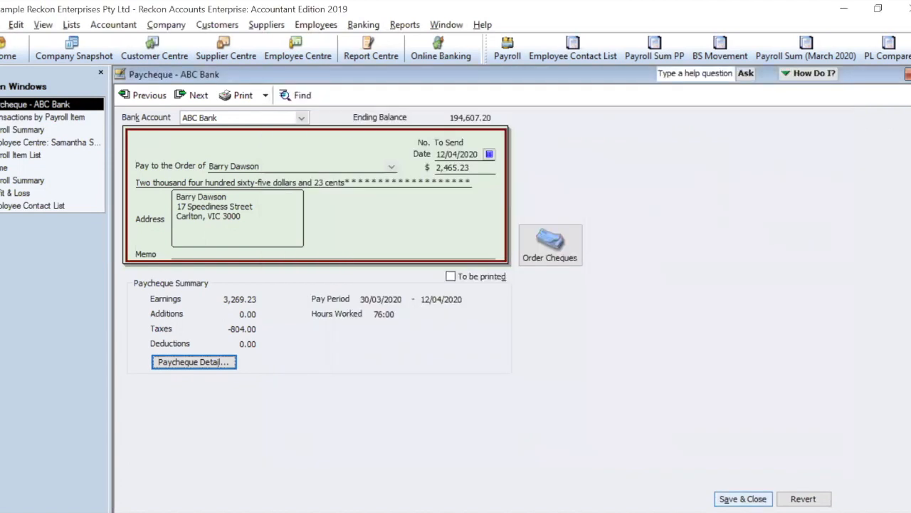
- Record the first employee's changed paycheque and move on to the next paycheque
left_click(190, 97)
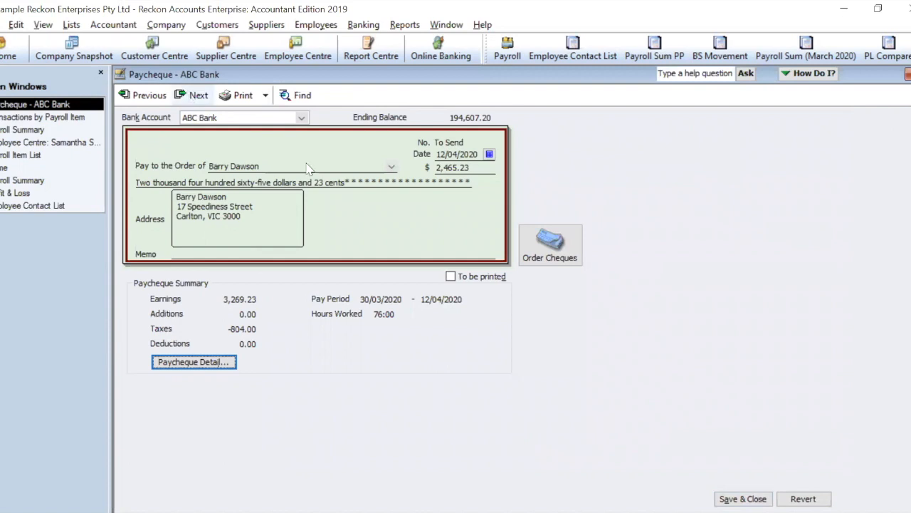
key("Return")
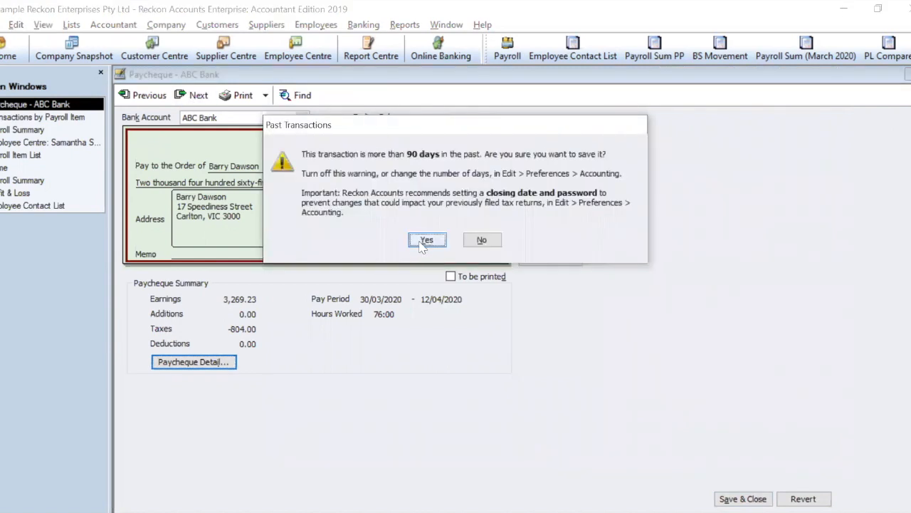
left_click(428, 240)
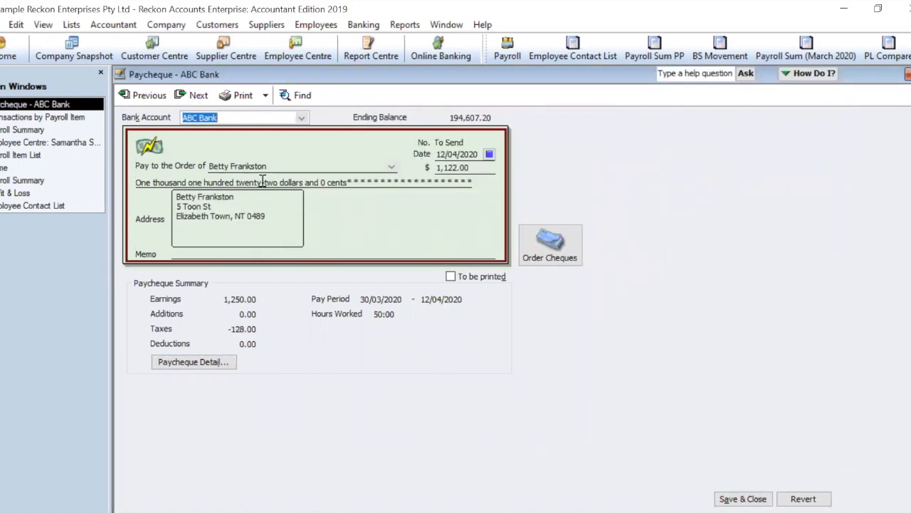
- Add JOBKEEPER-START-FN01 to the other payroll items of the second employee's 12/04/2020 paycheque with net pay unlocked, accepting the past-dated change
left_click(208, 361)
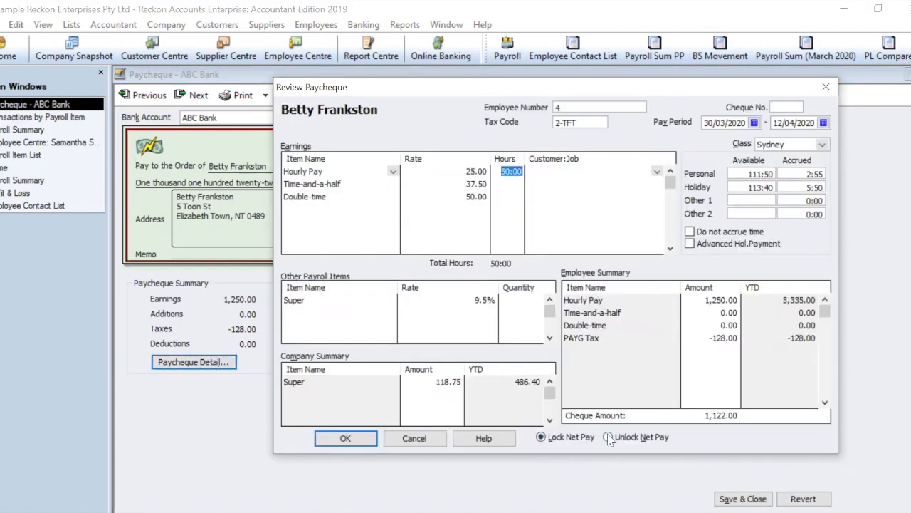
left_click(608, 438)
left_click(397, 329)
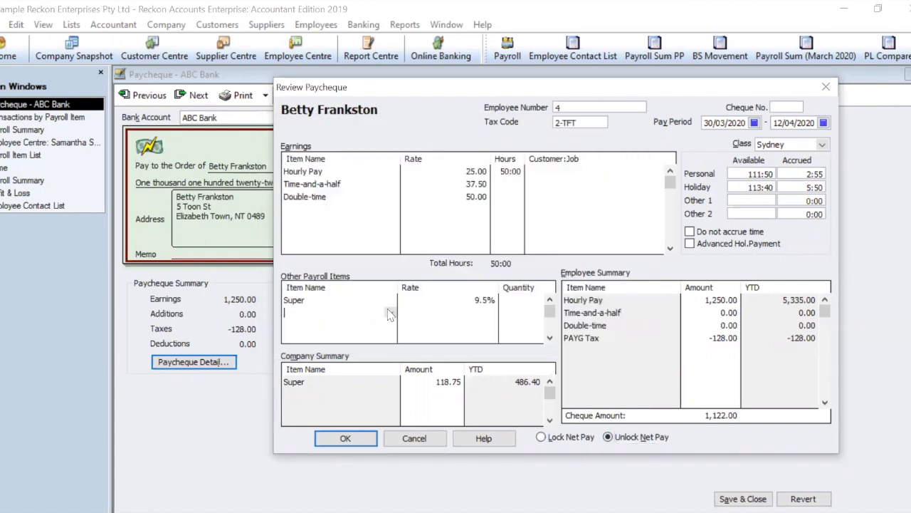
left_click(391, 314)
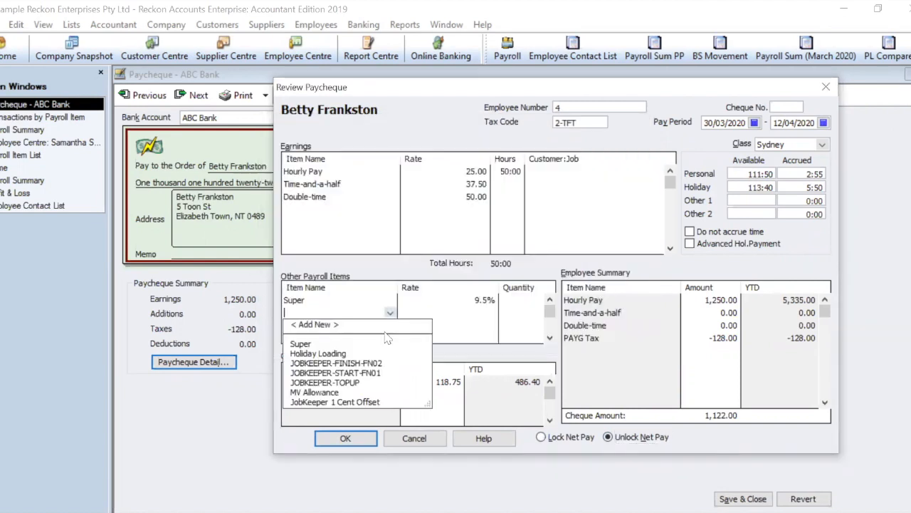
left_click(364, 373)
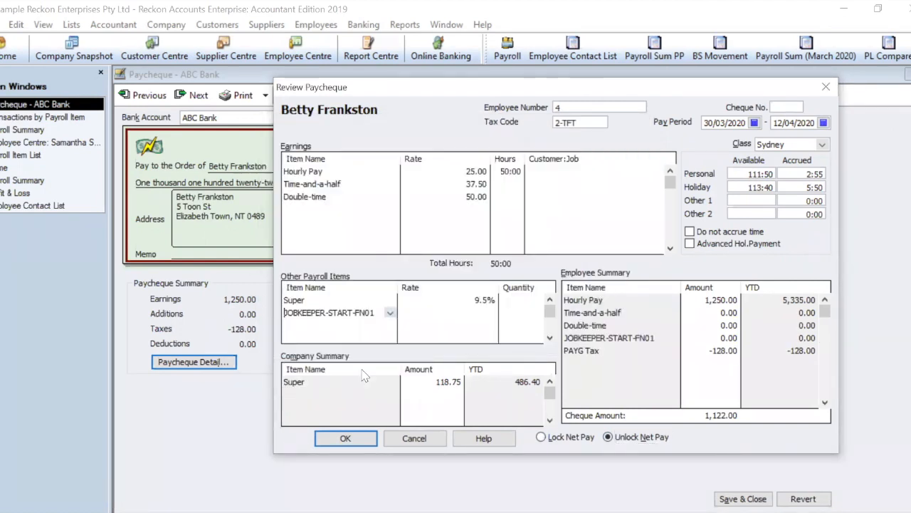
left_click(358, 438)
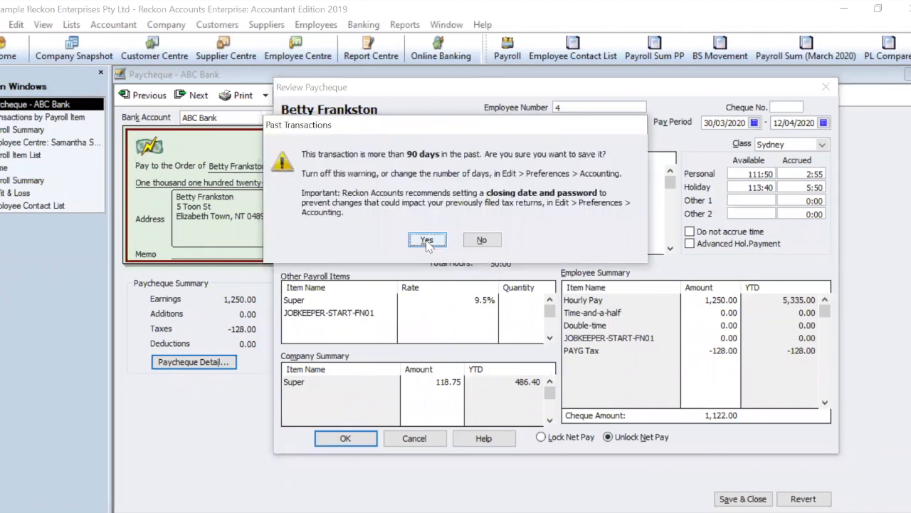
left_click(427, 241)
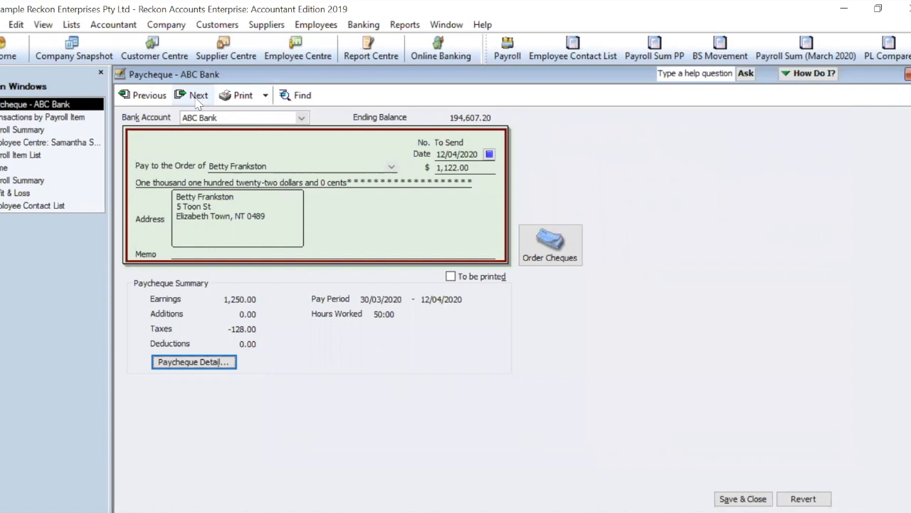
- Record the changes to the second employee's paycheque while advancing to the third employee's paycheque
left_click(199, 100)
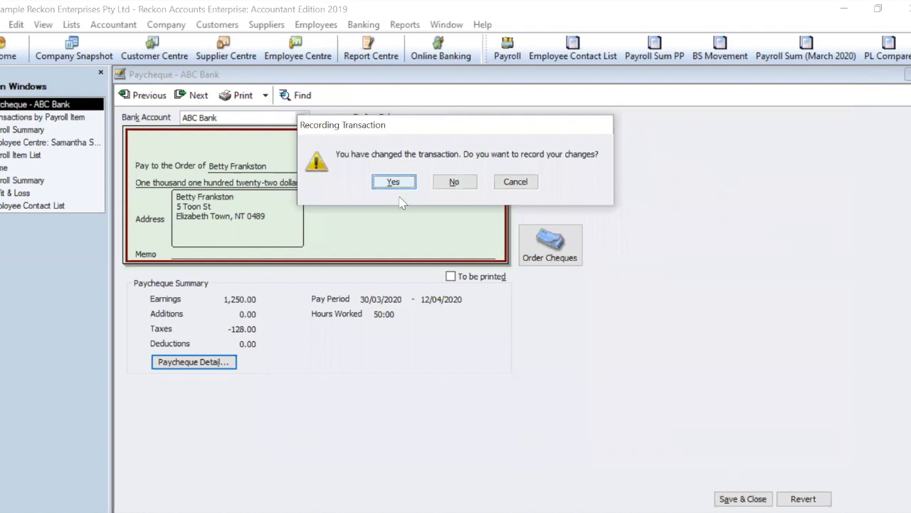
left_click(391, 182)
left_click(427, 241)
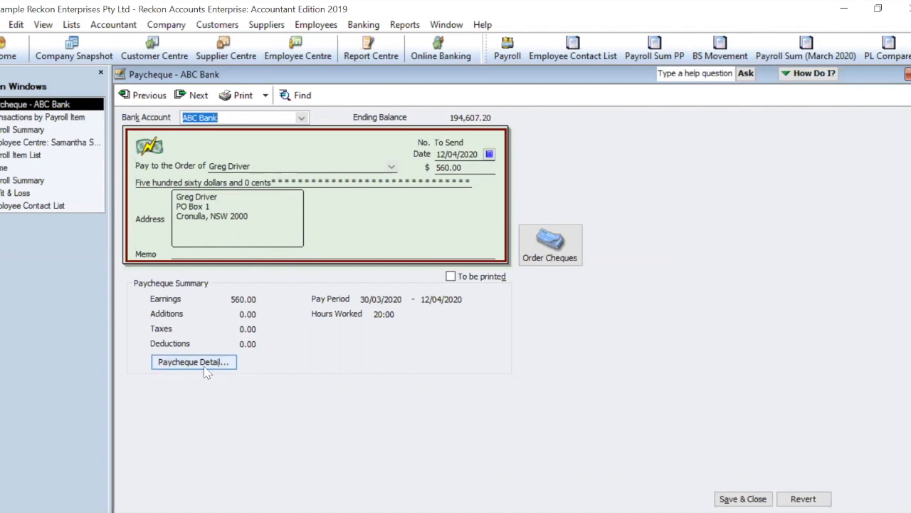
- Drill down from the third employee's adjusted gross pay in the Payroll Summary to the 12/04/2020 paycheque and open its detail
left_click(89, 118)
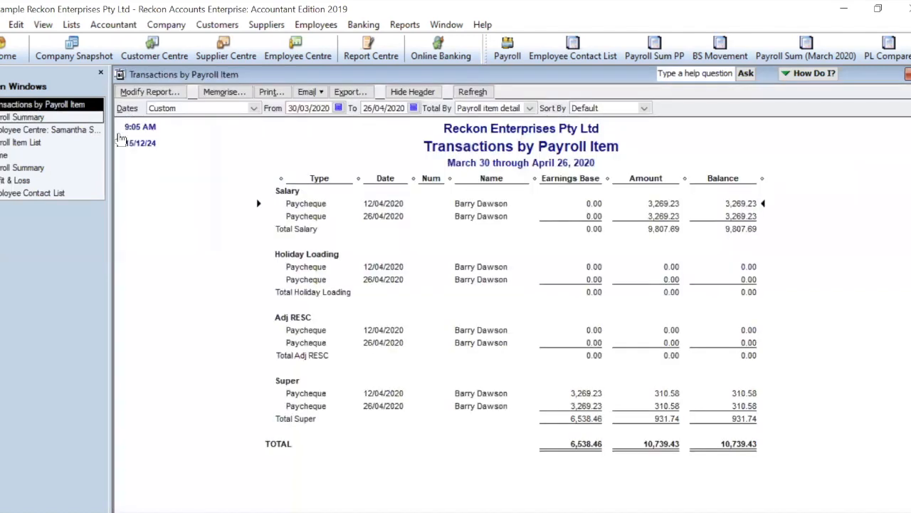
key("Escape")
left_click(507, 318)
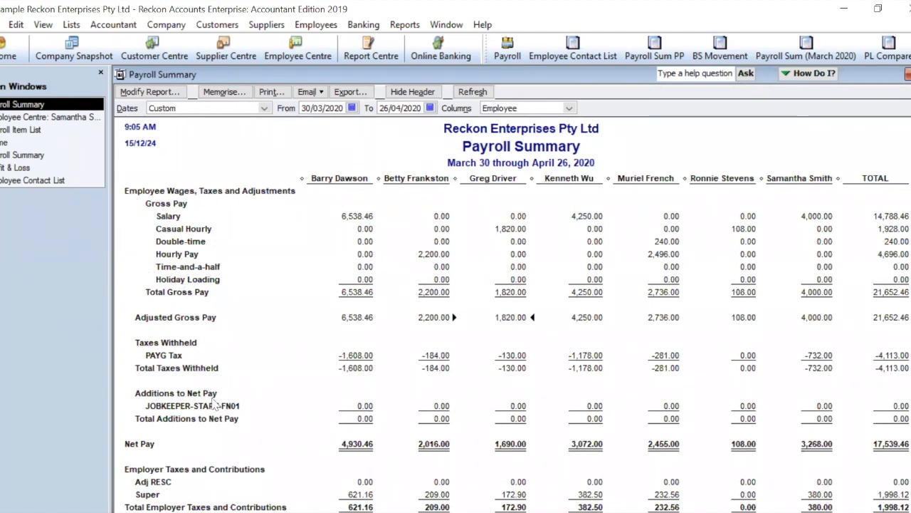
double_click(520, 318)
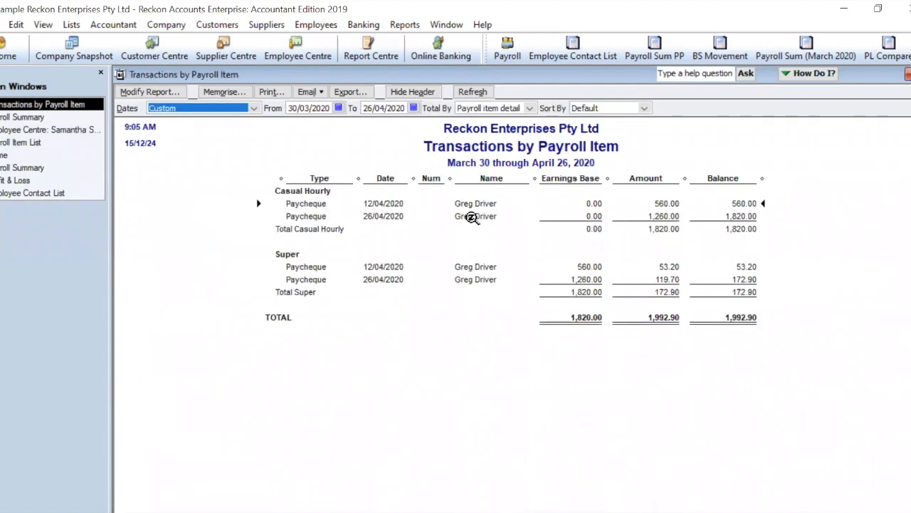
double_click(472, 206)
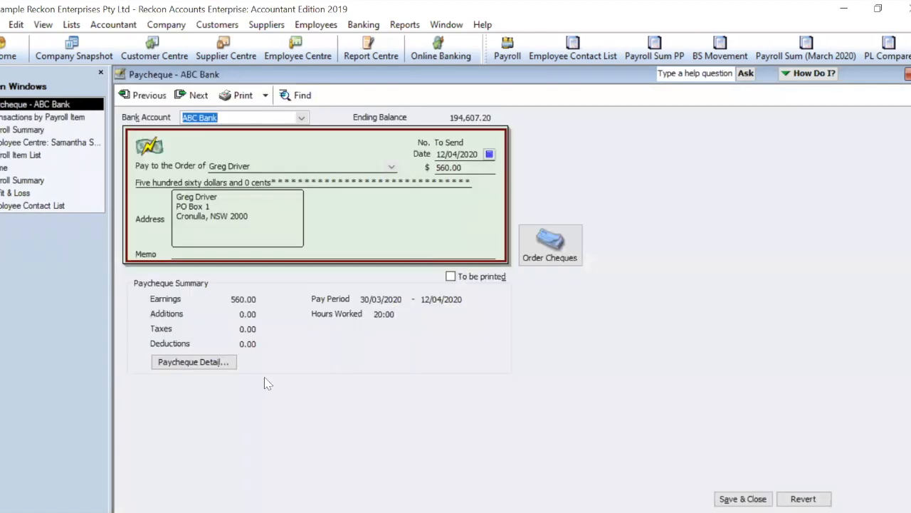
left_click(221, 362)
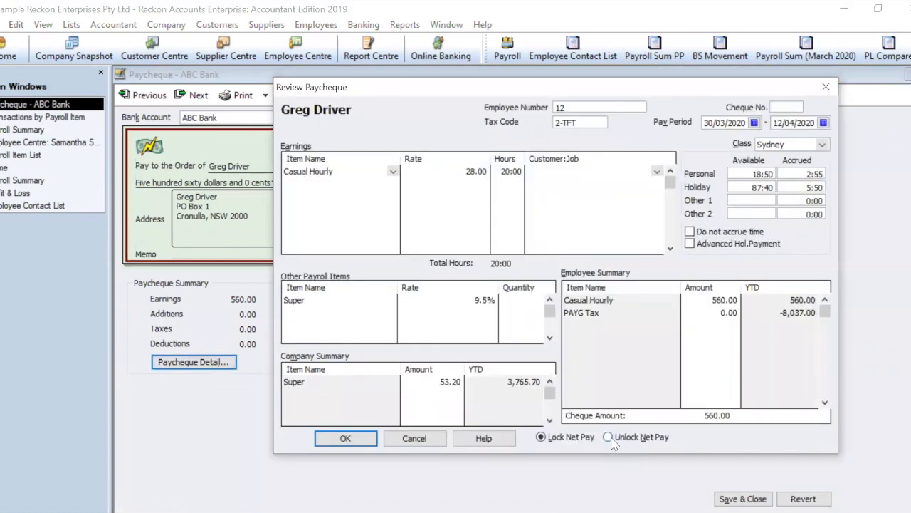
- Add JOBKEEPER-START-FN01 to the other payroll items of the third employee's 12/04/2020 paycheque with net pay unlocked, accepting the past-dated change
left_click(609, 437)
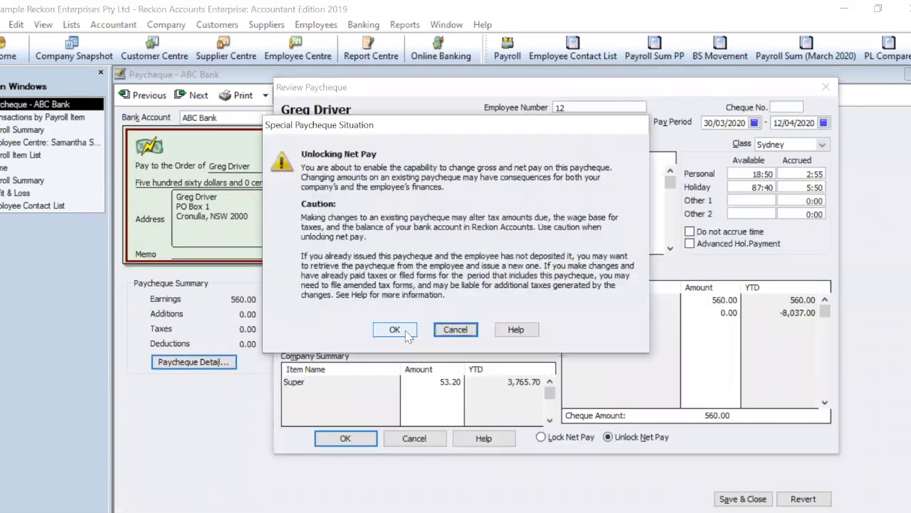
left_click(395, 327)
left_click(390, 316)
left_click(391, 315)
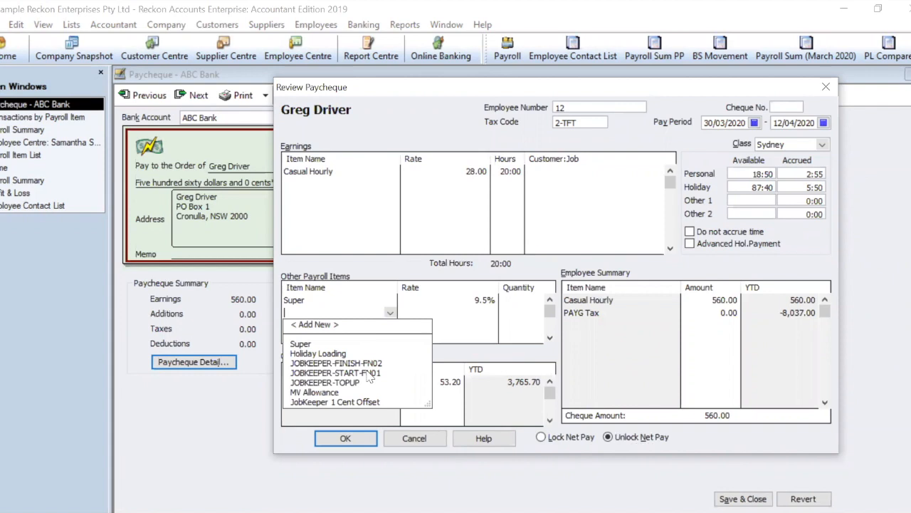
left_click(335, 372)
left_click(345, 438)
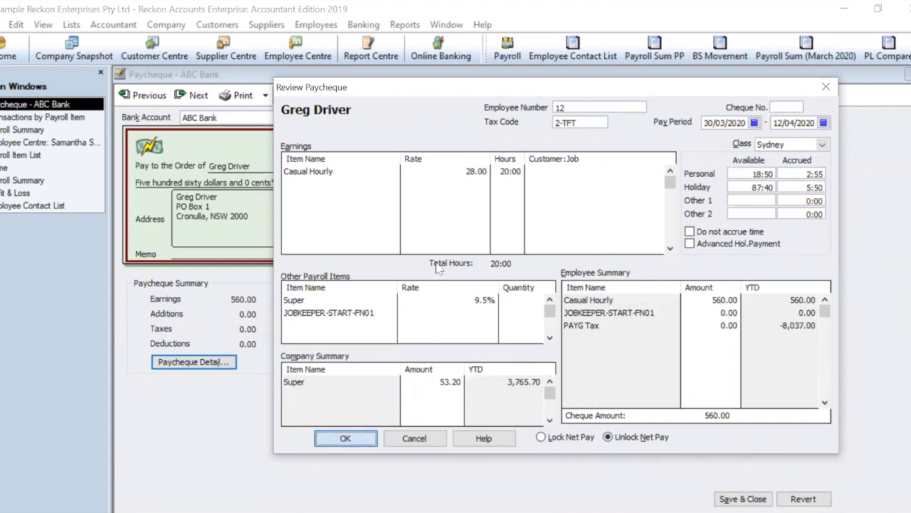
left_click(427, 240)
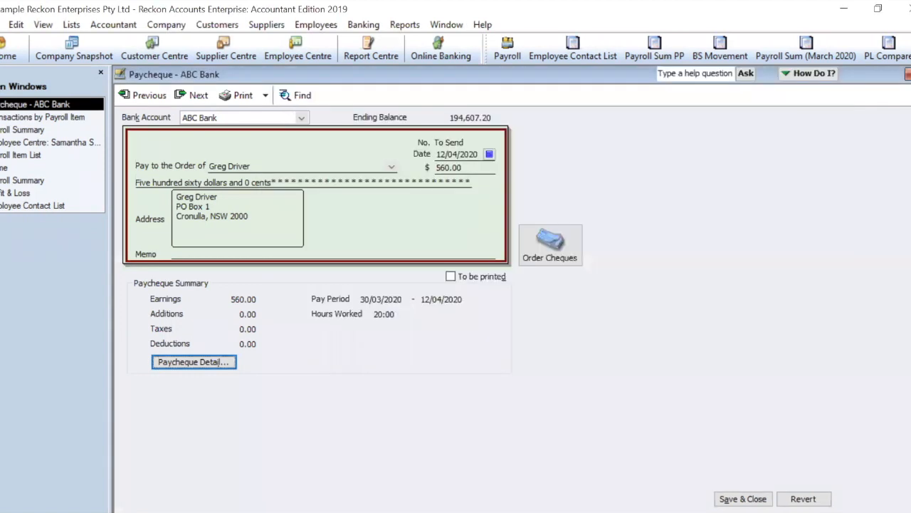
- Save and close the third employee's paycheque, recording the past-dated changes, and return to the Payroll Summary report
left_click(743, 499)
left_click(394, 182)
left_click(425, 238)
key("Escape")
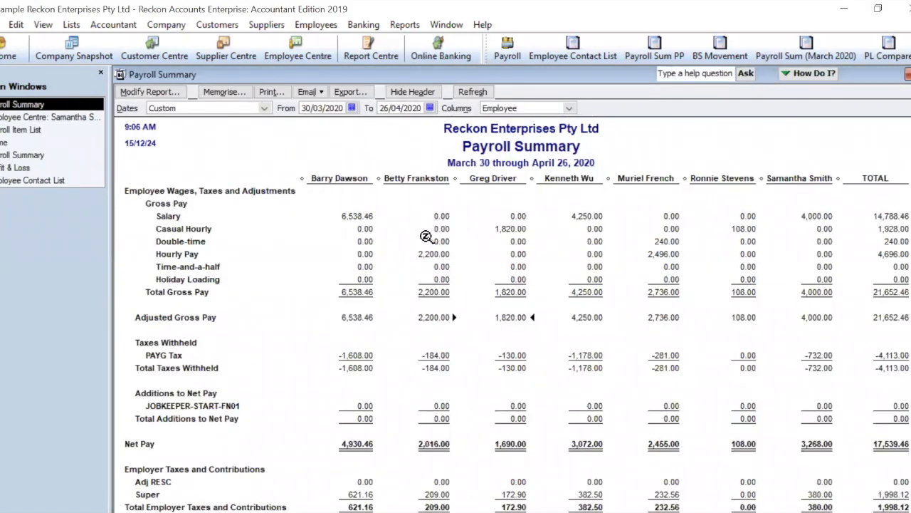
- Drill down from the fourth employee's adjusted gross pay in the Payroll Summary to the 15/04/2020 paycheque and open its detail
double_click(581, 320)
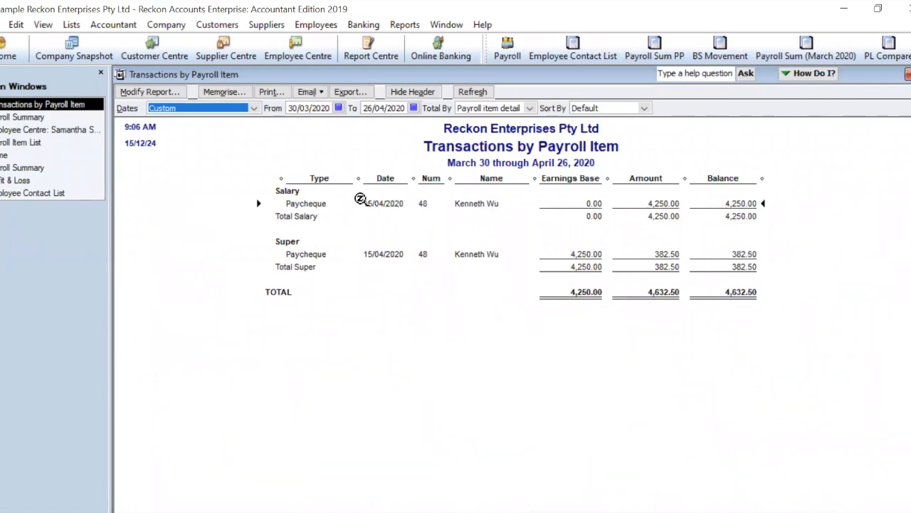
double_click(406, 204)
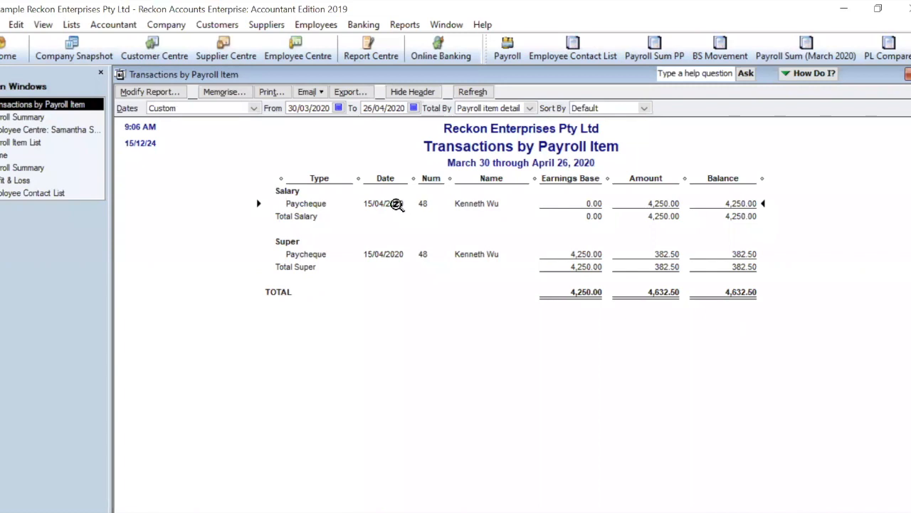
double_click(397, 204)
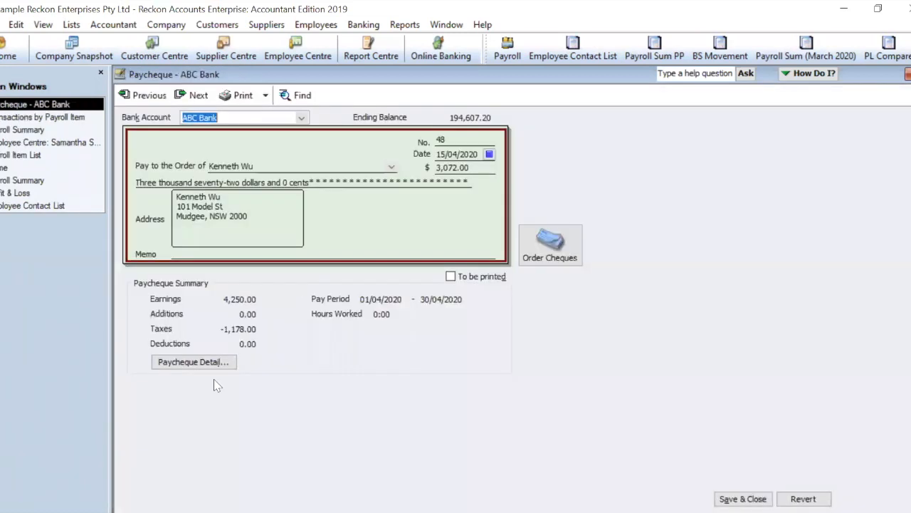
left_click(204, 362)
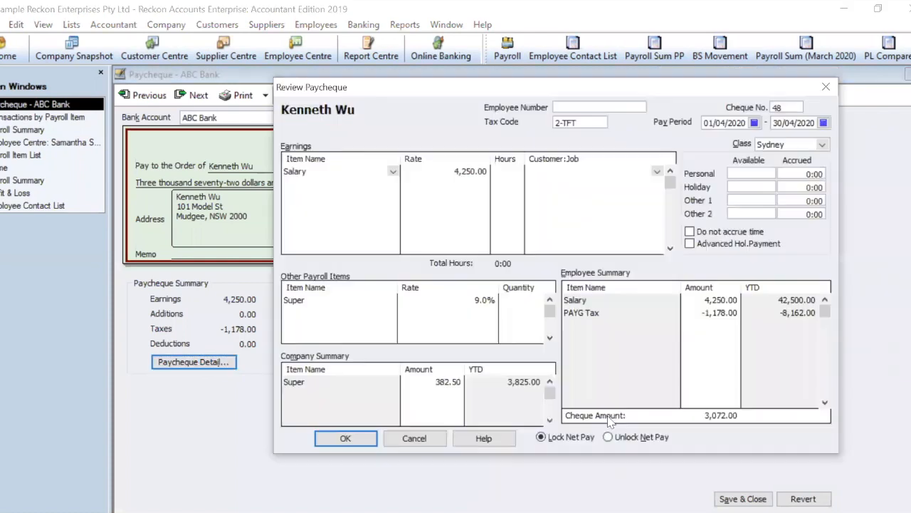
- Add JOBKEEPER-START-FN01 to the fourth employee's 15/04/2020 paycheque with net pay unlocked, leaving it out of the permanent record and accepting the past-dated change
left_click(611, 440)
left_click(388, 314)
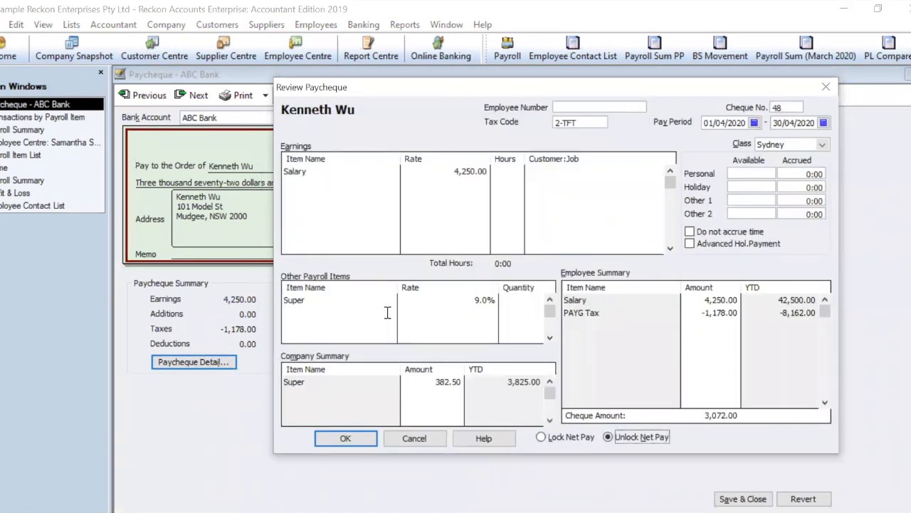
left_click(388, 313)
left_click(390, 314)
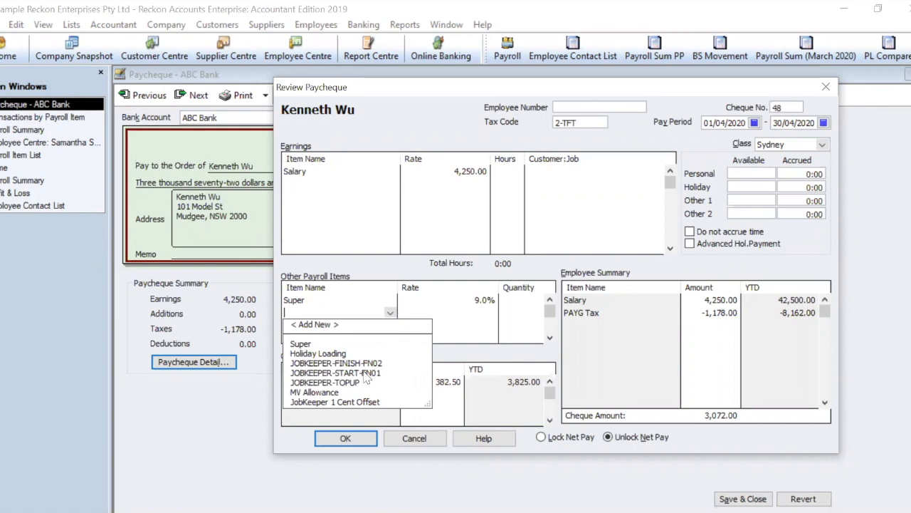
left_click(362, 438)
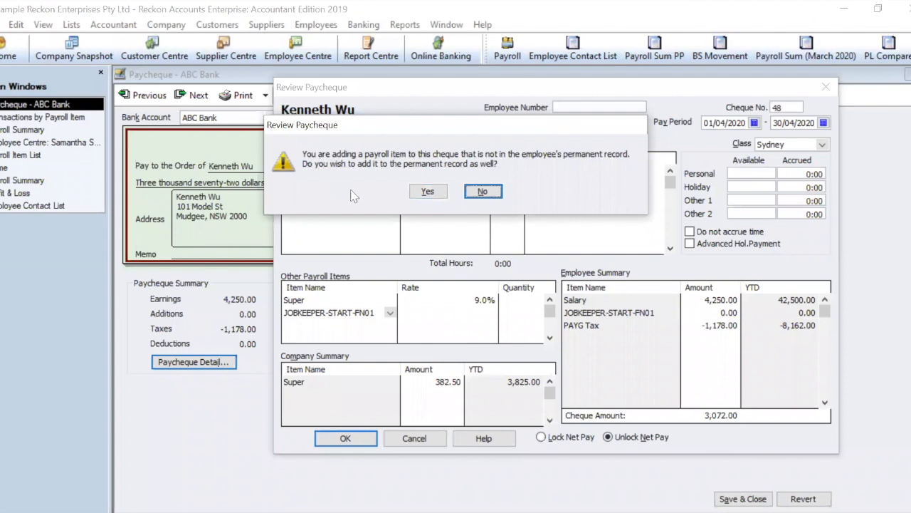
left_click(483, 191)
left_click(356, 439)
left_click(425, 240)
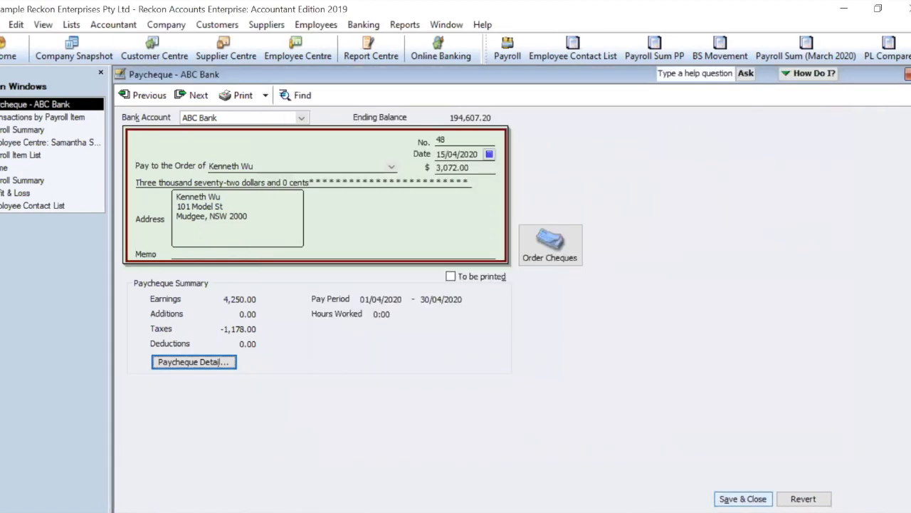
- Record the changes to the fourth employee's past-dated paycheque and go back to the Payroll Summary report
left_click(402, 184)
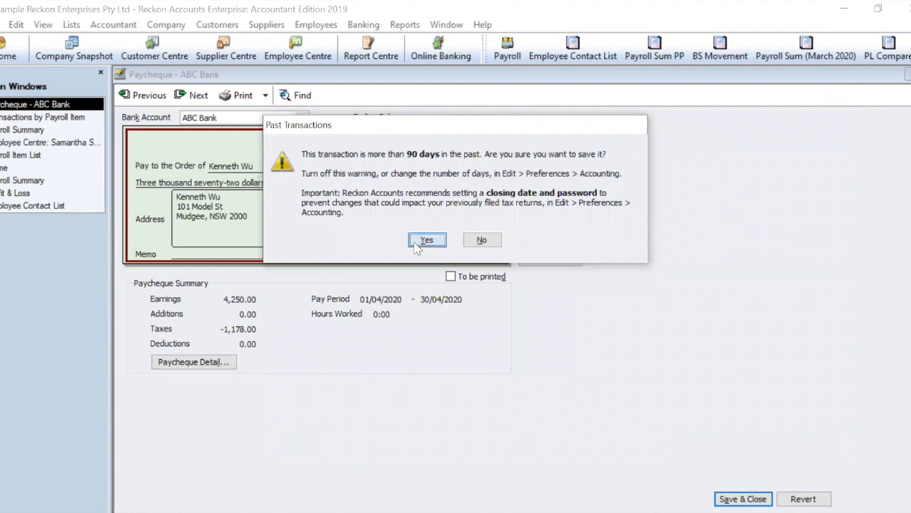
left_click(424, 242)
key("Escape")
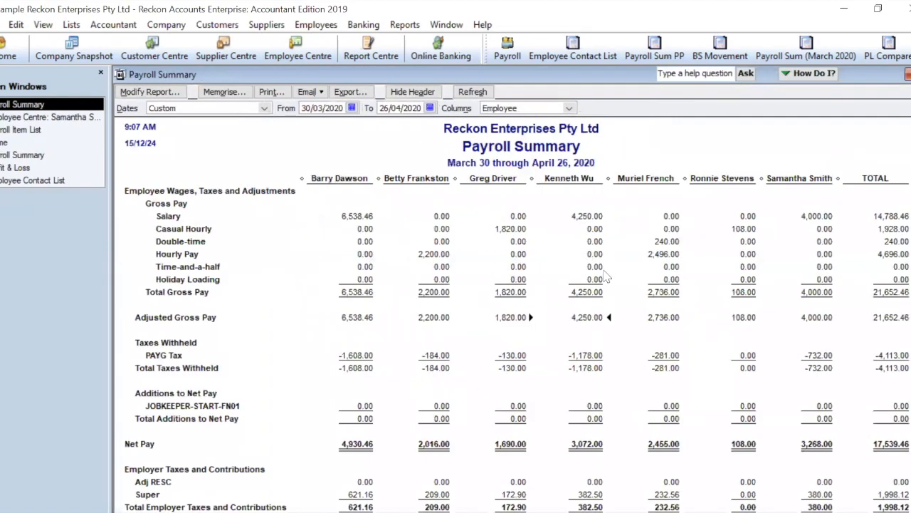
- Drill down from the fifth employee's adjusted gross pay to the 12/04/2020 hourly paycheque and open its detail
double_click(662, 317)
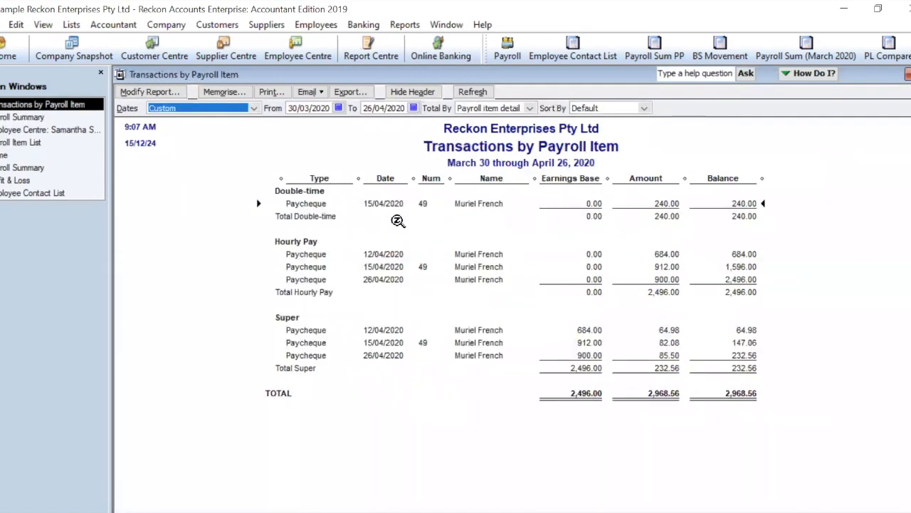
left_click(397, 204)
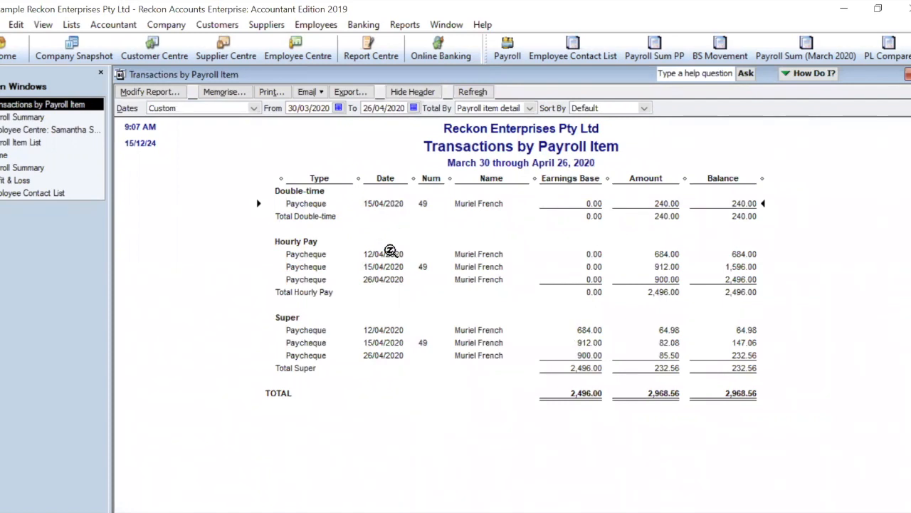
left_click(390, 253)
double_click(391, 253)
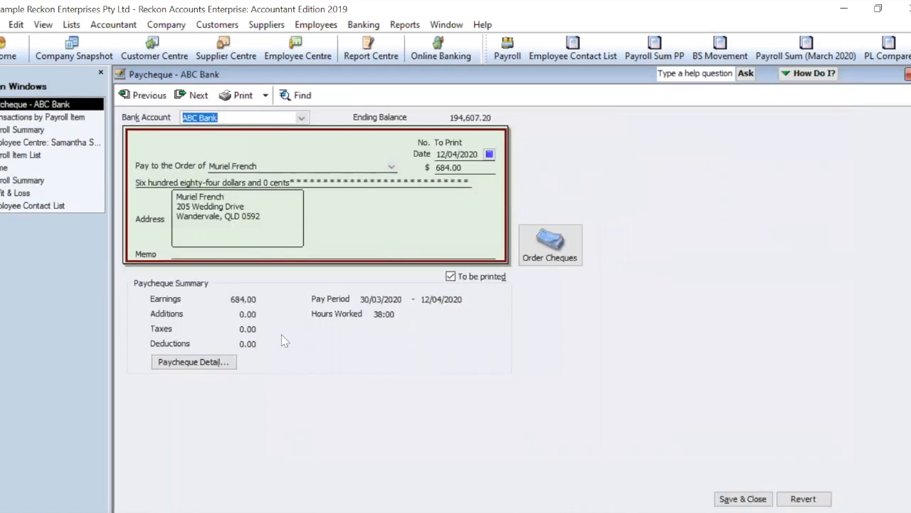
left_click(224, 361)
- Add JOBKEEPER-START-FN01 to the fifth employee's 12/04/2020 paycheque with net pay unlocked and record the past-dated changes
left_click(610, 438)
left_click(397, 332)
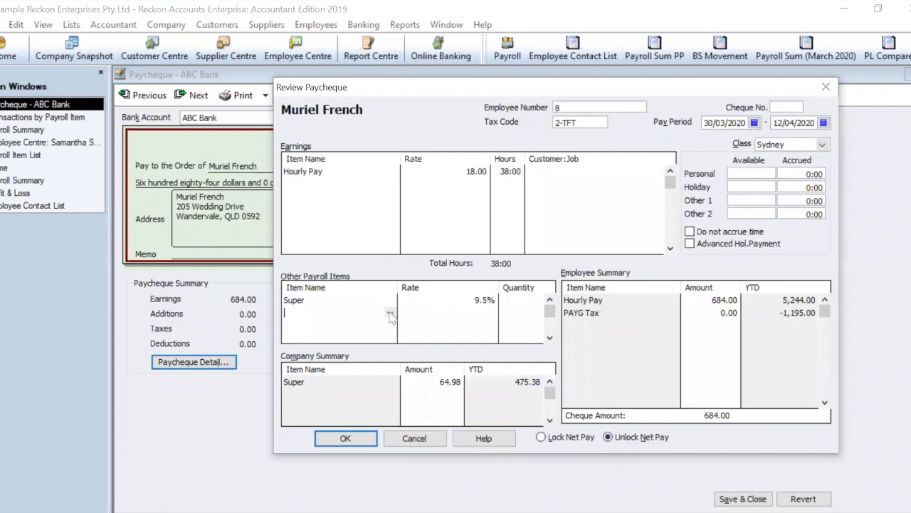
left_click(391, 314)
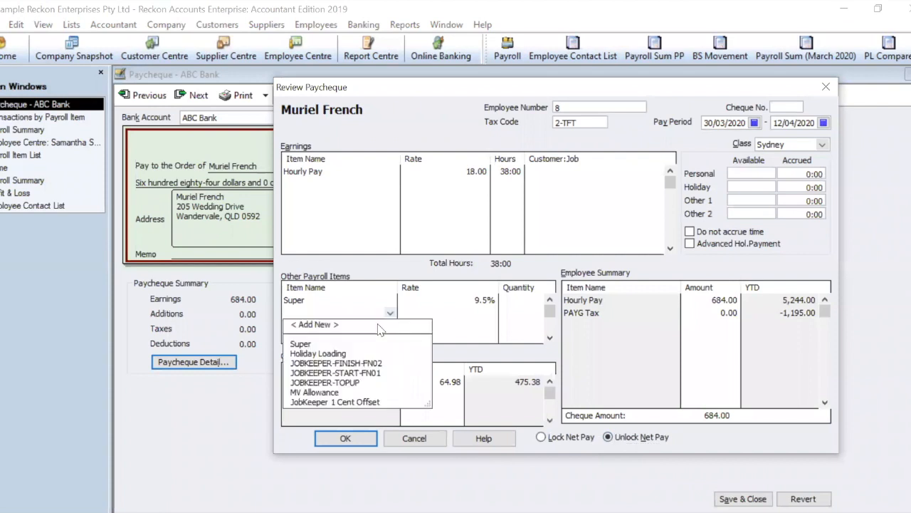
left_click(342, 373)
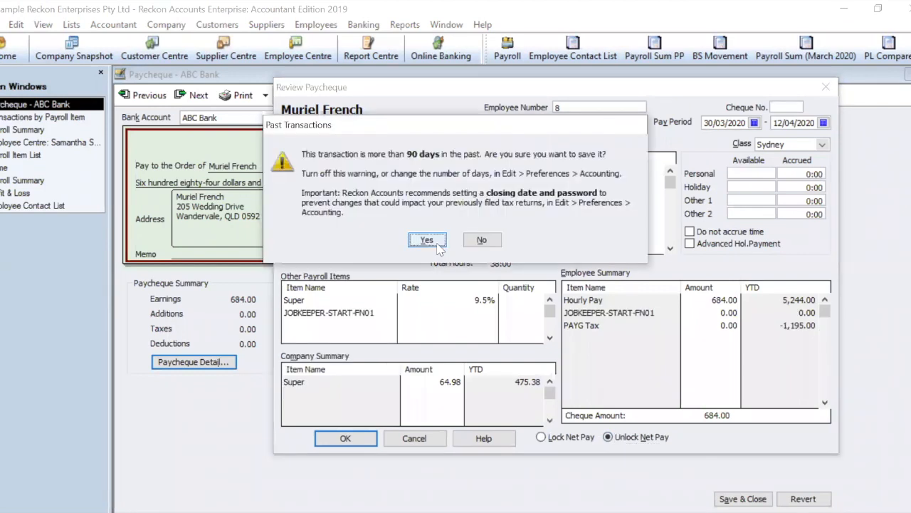
left_click(427, 240)
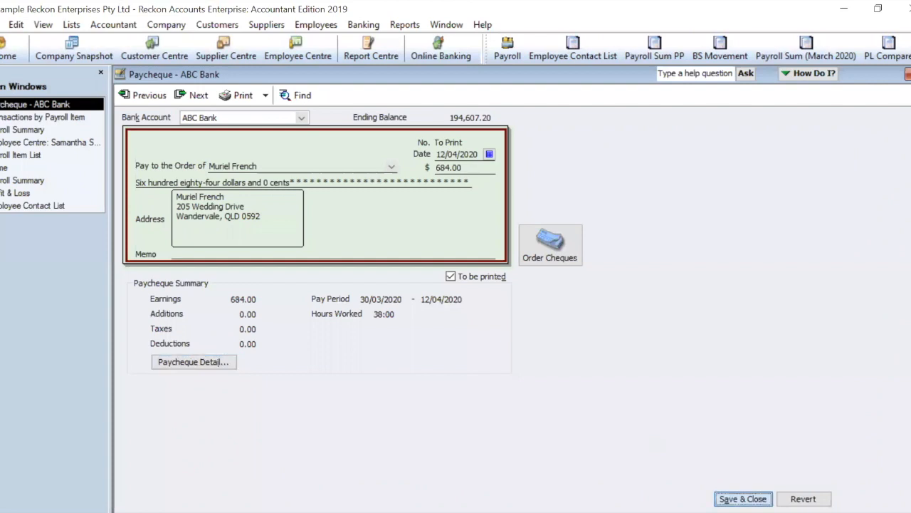
left_click(393, 184)
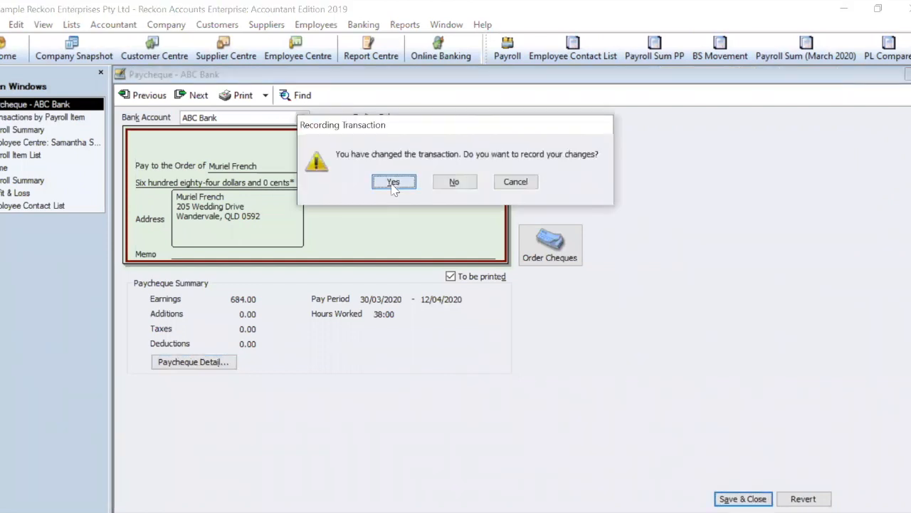
left_click(427, 241)
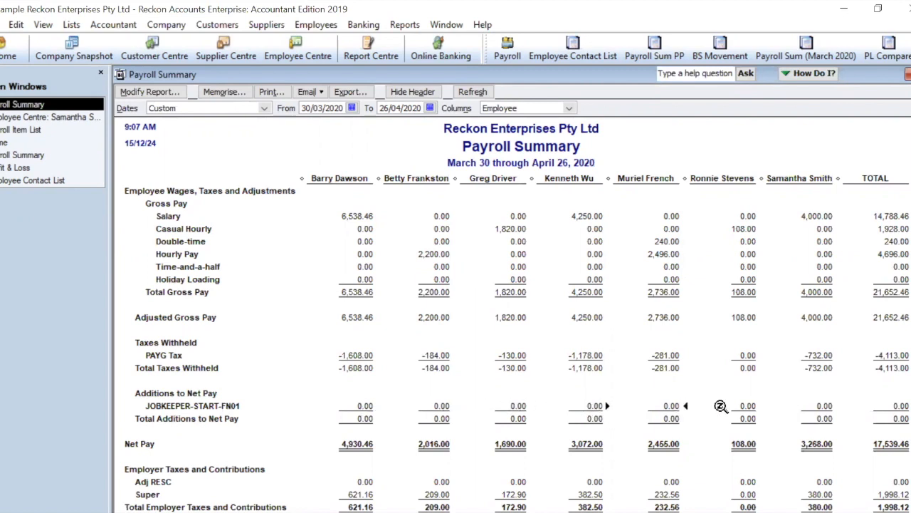
- Drill down from the JOBKEEPER-START-FN01 total in the Payroll Summary to check which paycheques carry the item
double_click(904, 406)
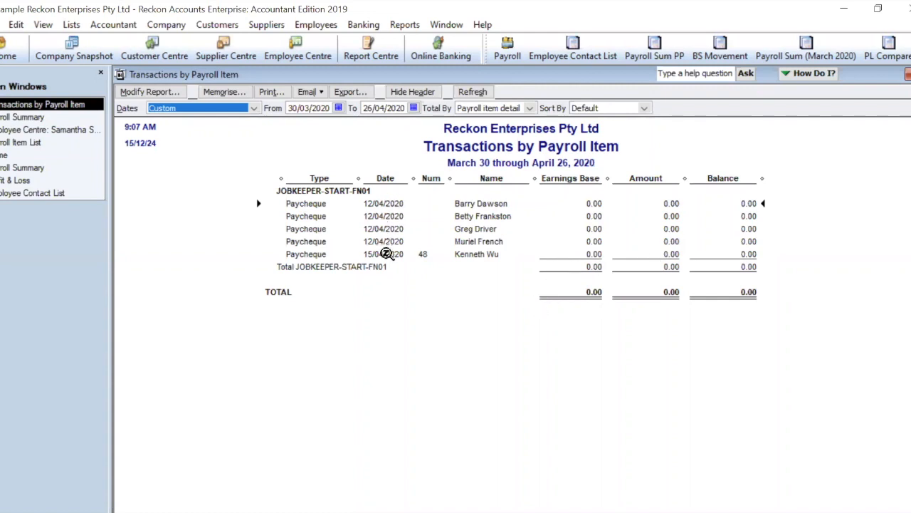
left_click(385, 254)
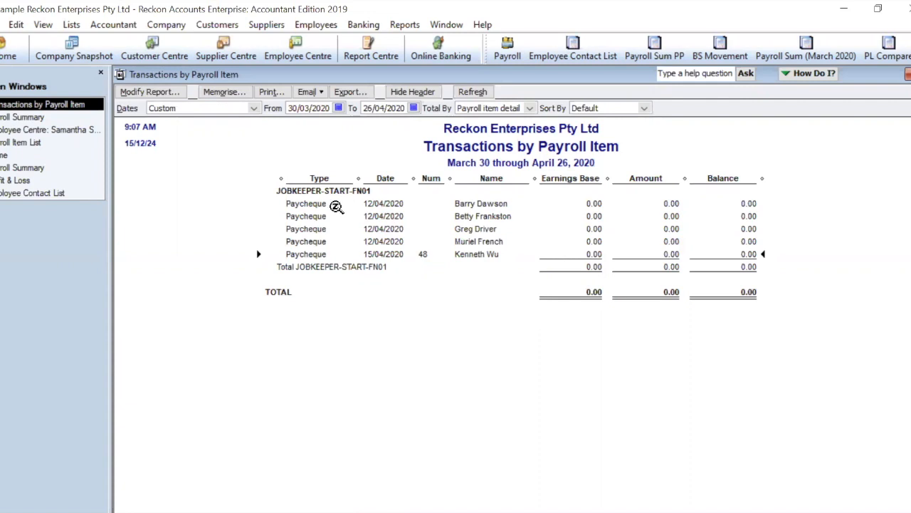
- Open Single Touch Payroll processing and select the 15/04/2020 payrun for lodgement
left_click(308, 26)
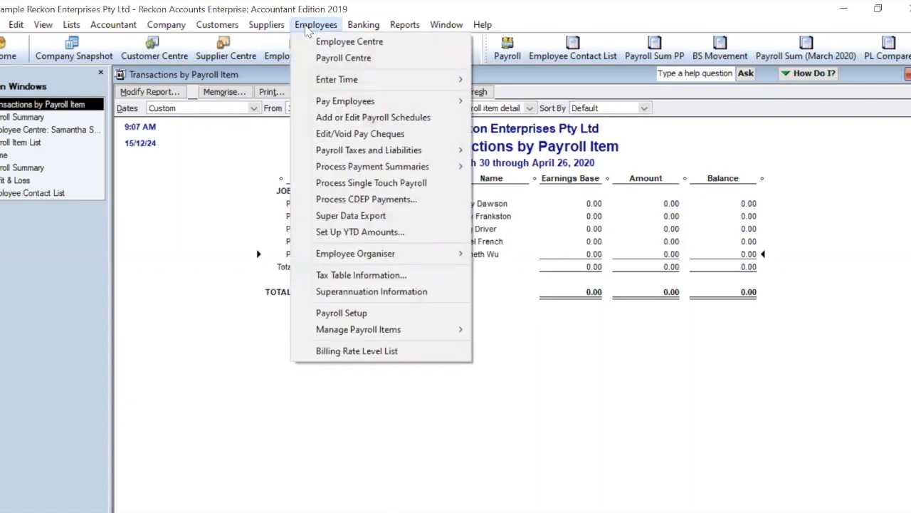
left_click(367, 185)
left_click(202, 96)
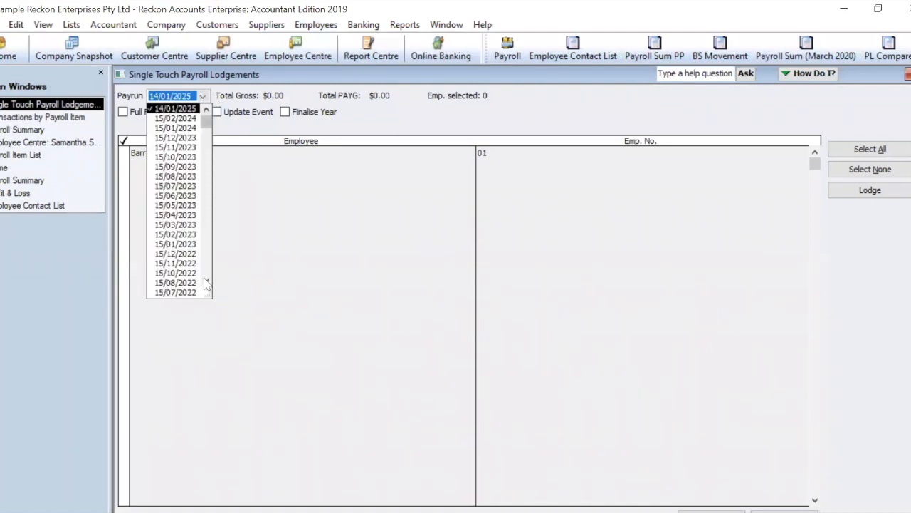
left_click(205, 281)
left_click_drag(206, 282, 207, 283)
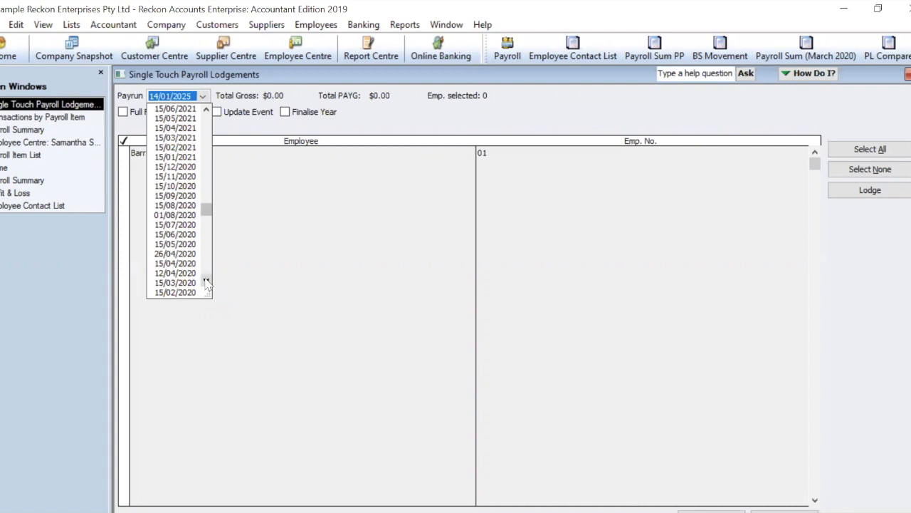
left_click(178, 263)
- Switch the Single Touch Payroll lodgement to the 12/04/2020 payrun and mark it as an update event
left_click(202, 97)
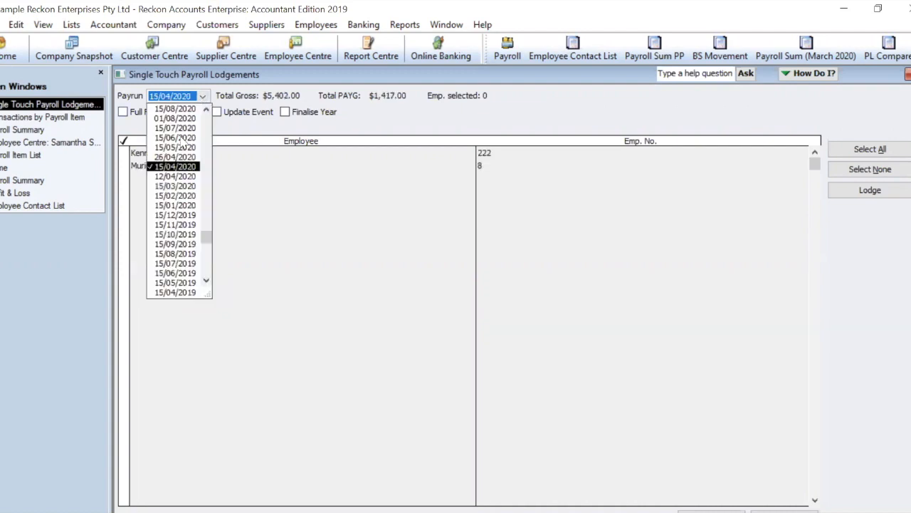
left_click(178, 176)
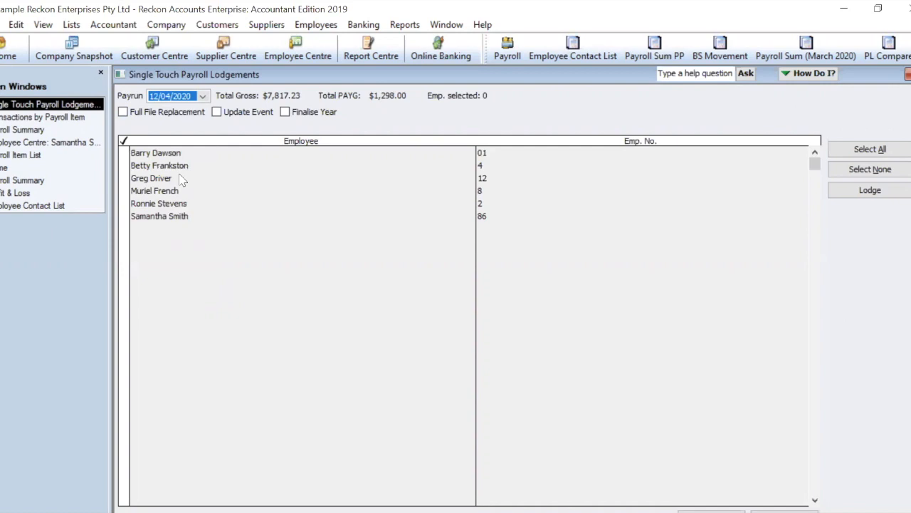
left_click(218, 114)
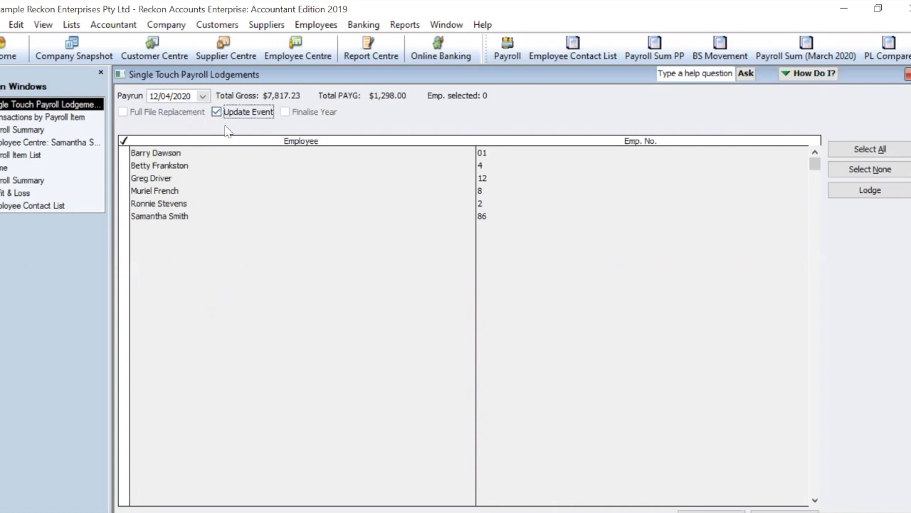
- Return to the open payroll reports and bring up the payroll section of the Employee Centre
left_click(47, 117)
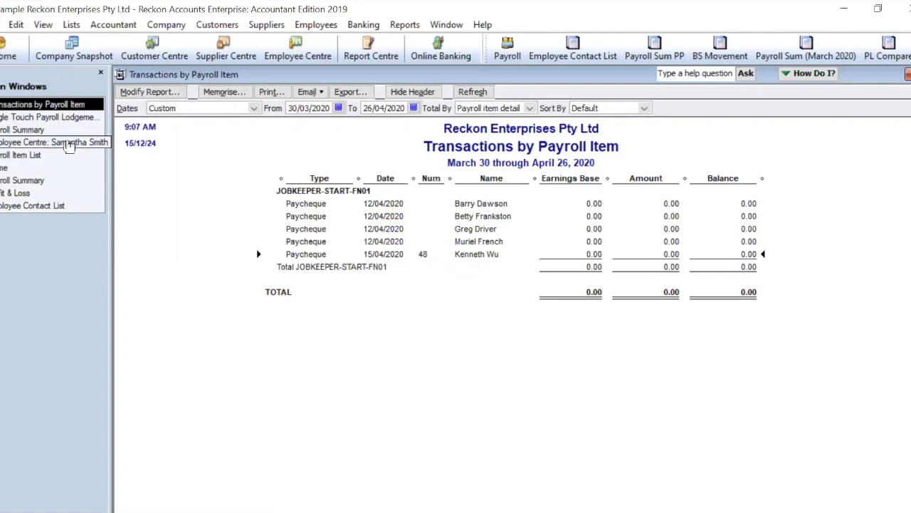
left_click(48, 132)
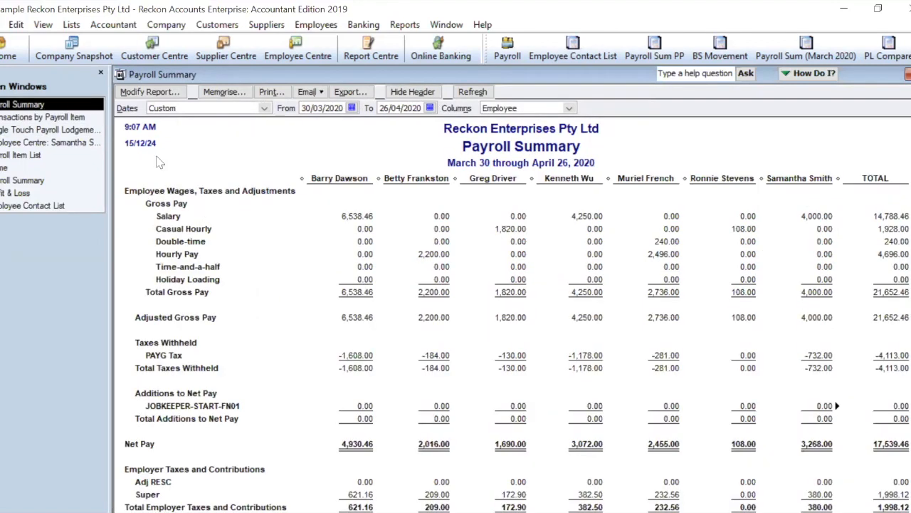
left_click(45, 144)
left_click(275, 119)
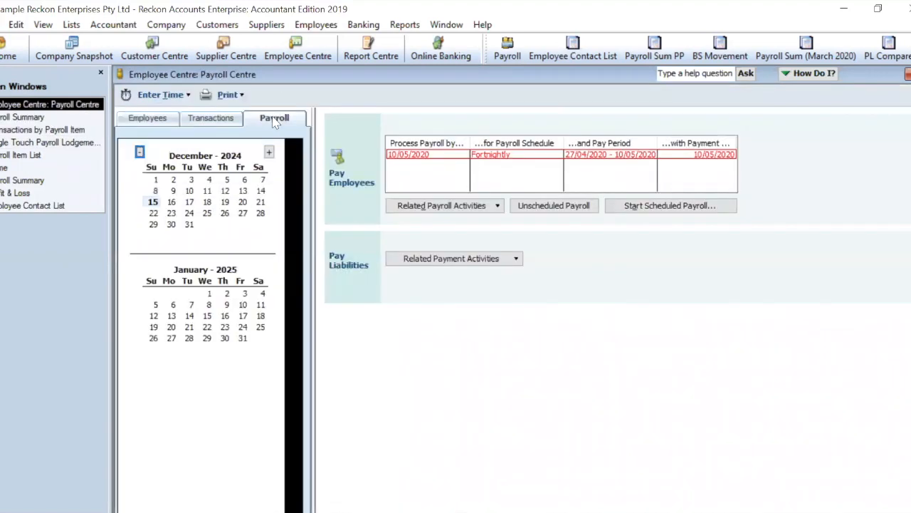
- Start an unscheduled payroll for the pay period ending 26/04/2020 and set its payment date to 30/04/2020, accepting the past date
left_click(540, 205)
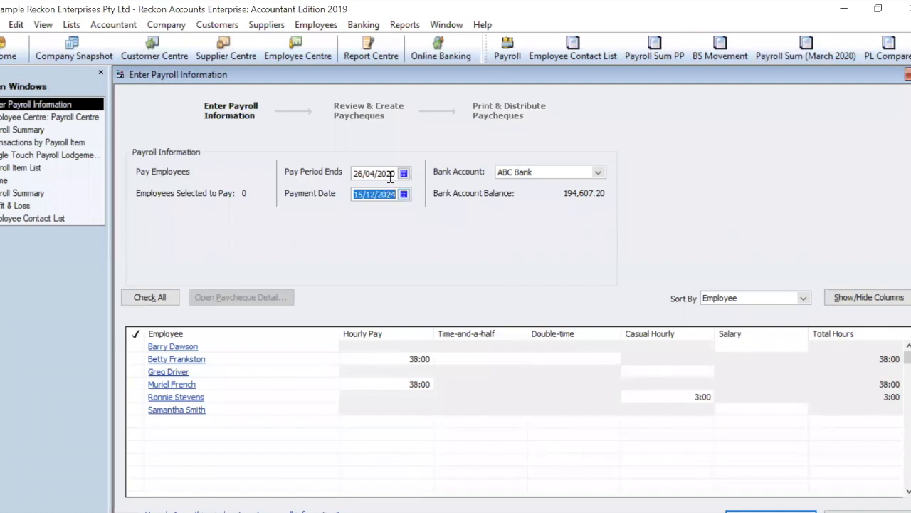
left_click_drag(396, 174, 317, 174)
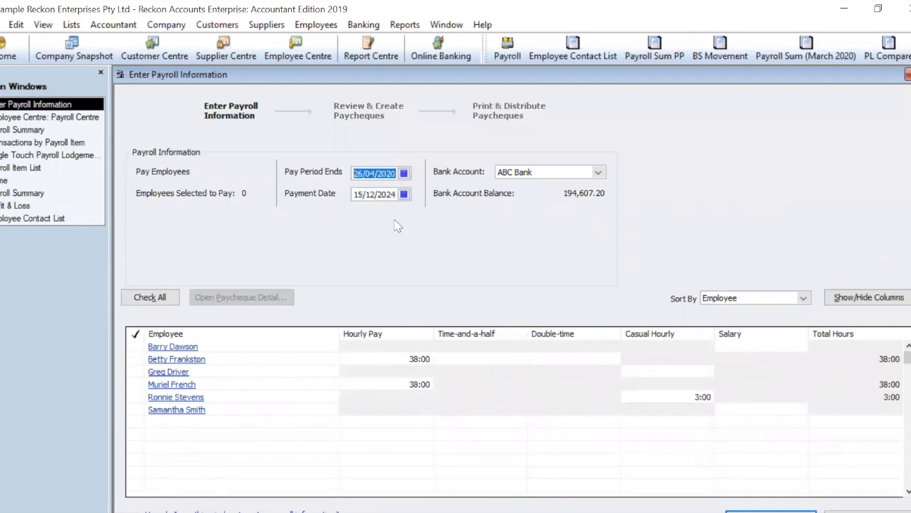
left_click(384, 194)
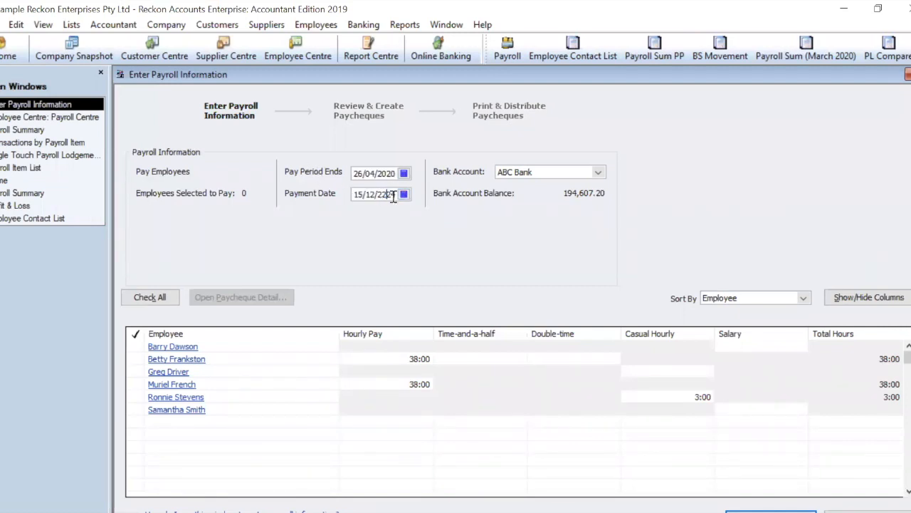
left_click(403, 194)
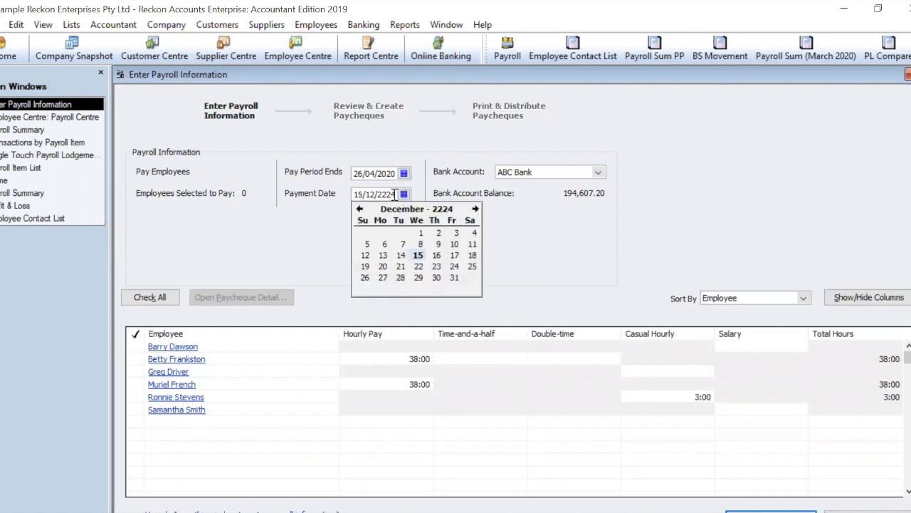
left_click(272, 180)
type("30042020")
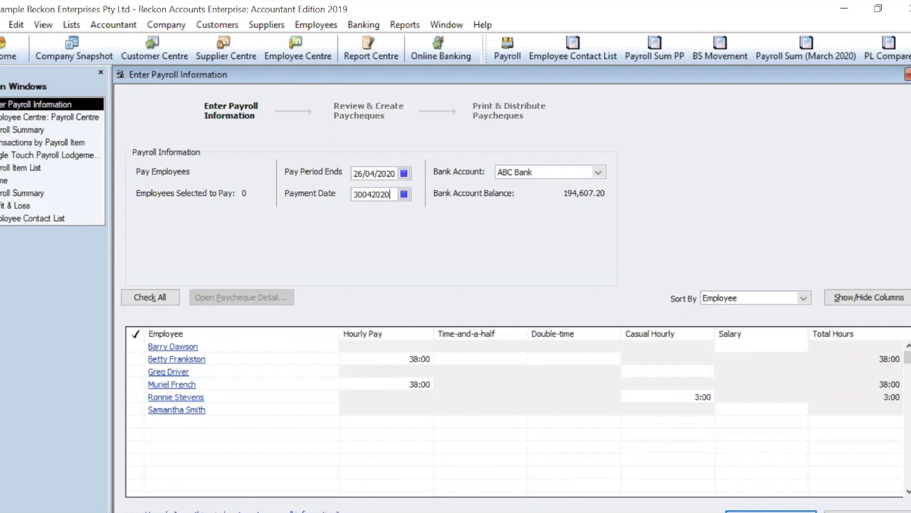
key("Tab")
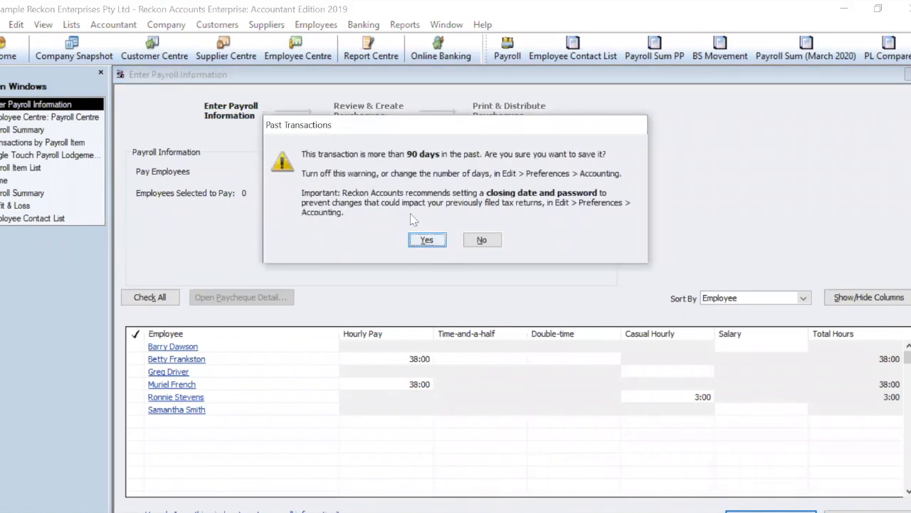
key("Return")
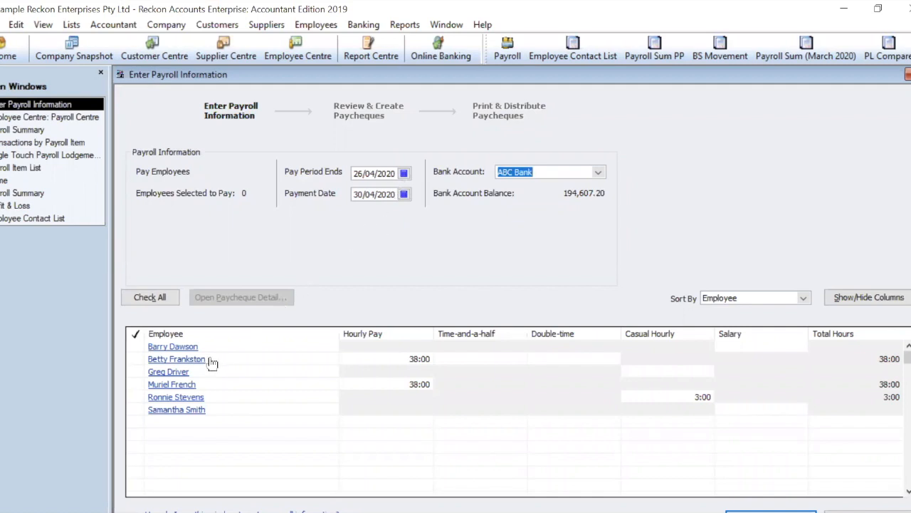
- Select the second listed employee for payment and remove all earnings lines from that paycheque
left_click(135, 359)
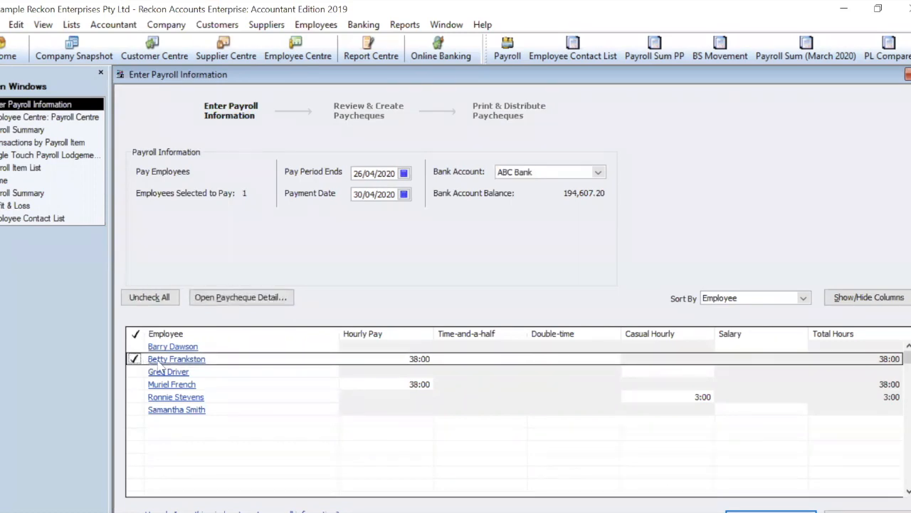
left_click(160, 359)
key("ctrl+Delete")
key("ctrl+Delete")
key("ctrl+Delete")
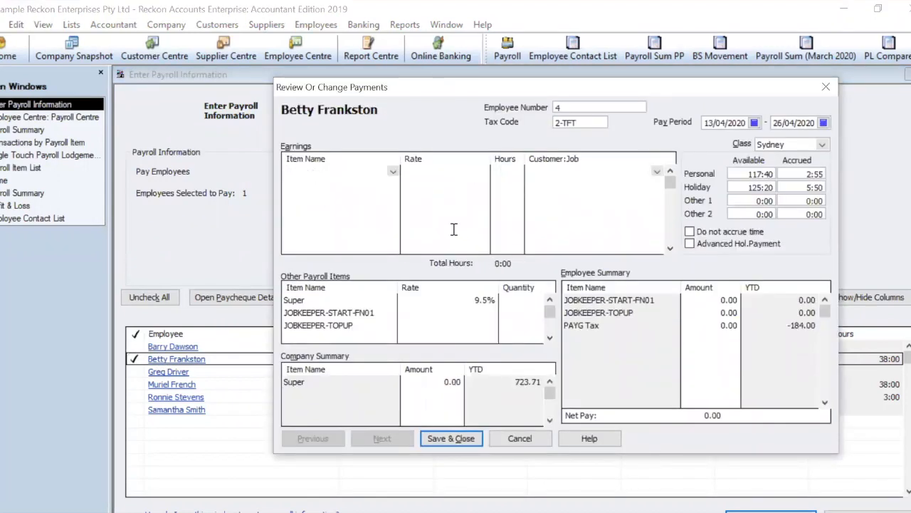
- Remove JOBKEEPER-START-FN01 from the second employee's other payroll items and save the paycheque edits
left_click(391, 313)
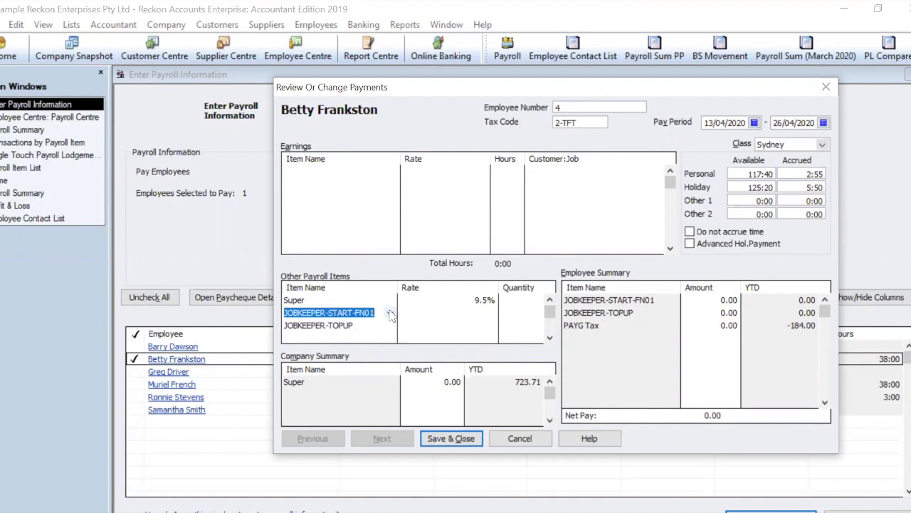
key("ctrl+Delete")
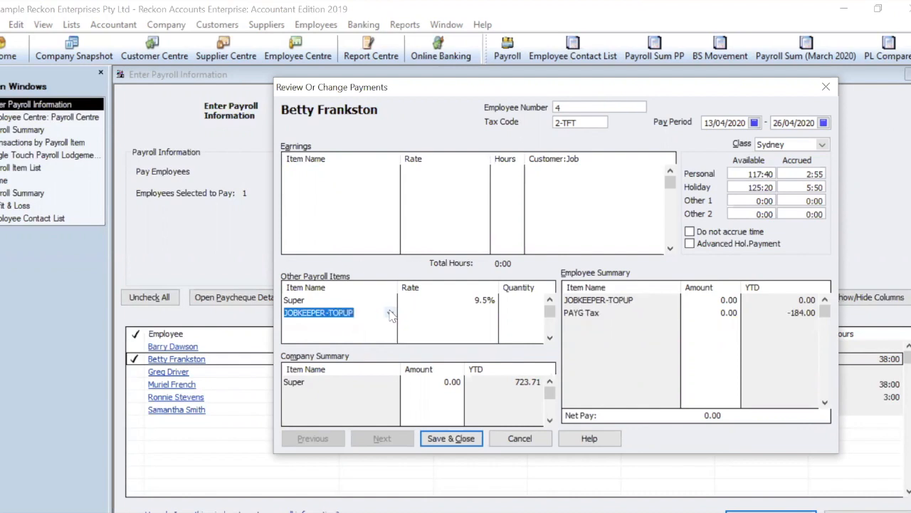
left_click(424, 313)
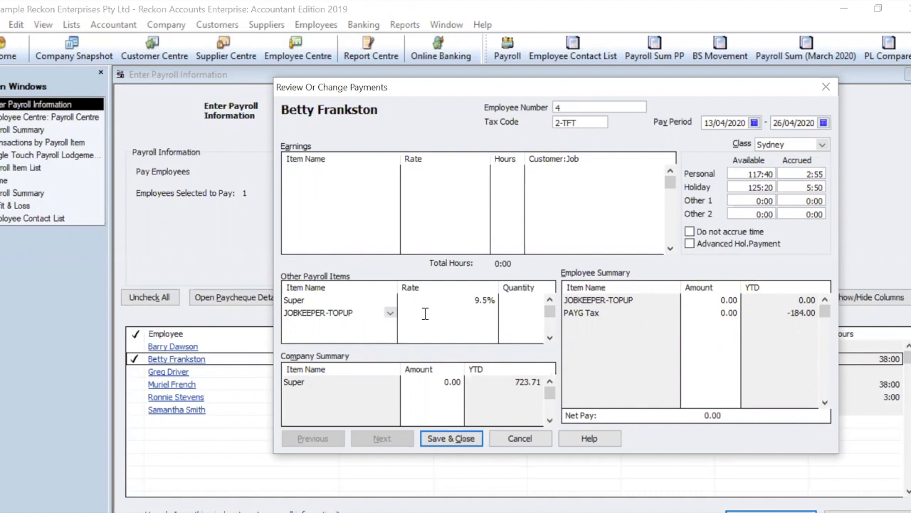
type("800")
left_click(545, 441)
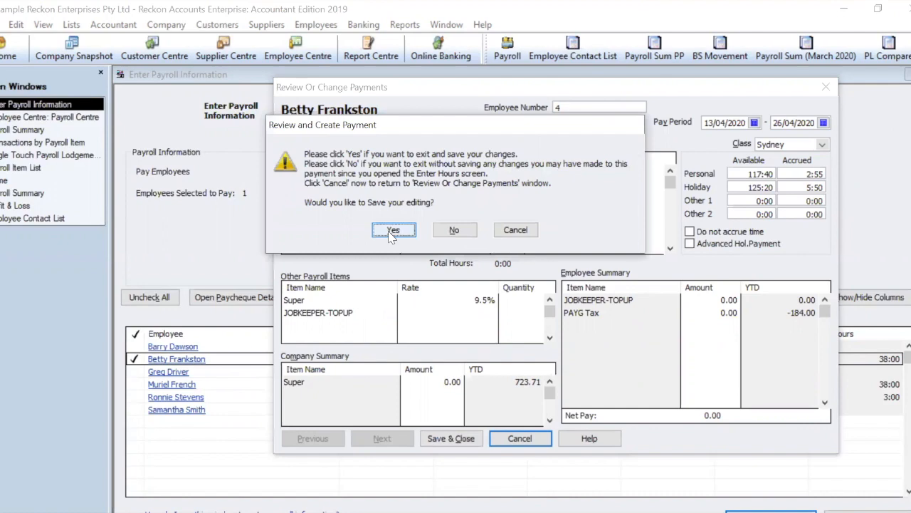
left_click(393, 231)
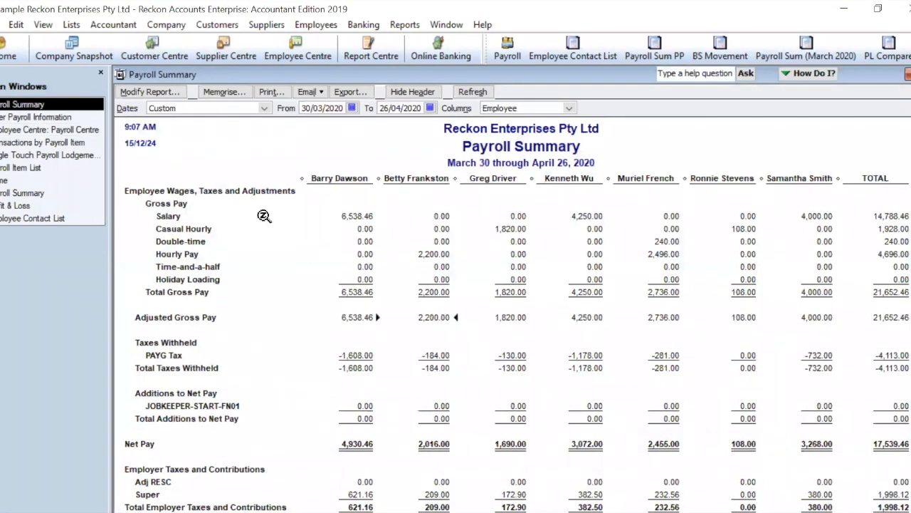
- Reopen the second employee's paycheque from the payroll run and set the JOBKEEPER-TOPUP rate to 800
left_click(49, 117)
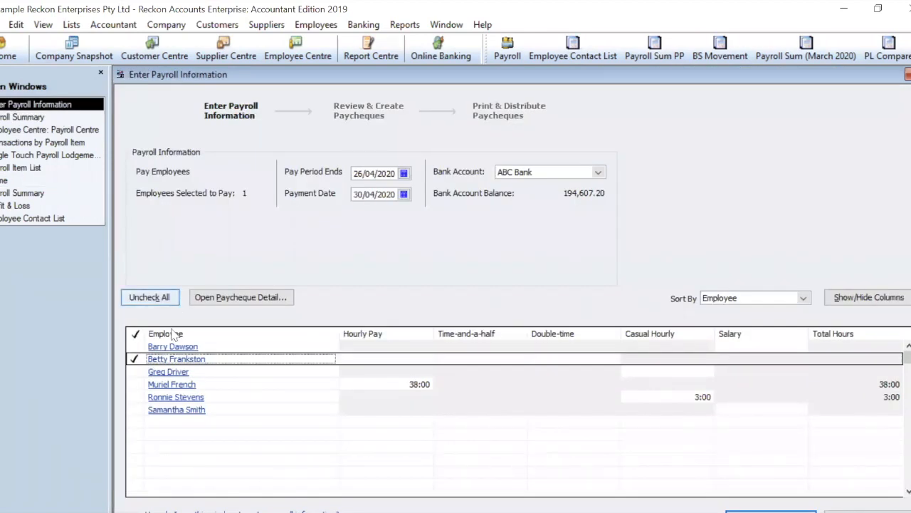
left_click(177, 359)
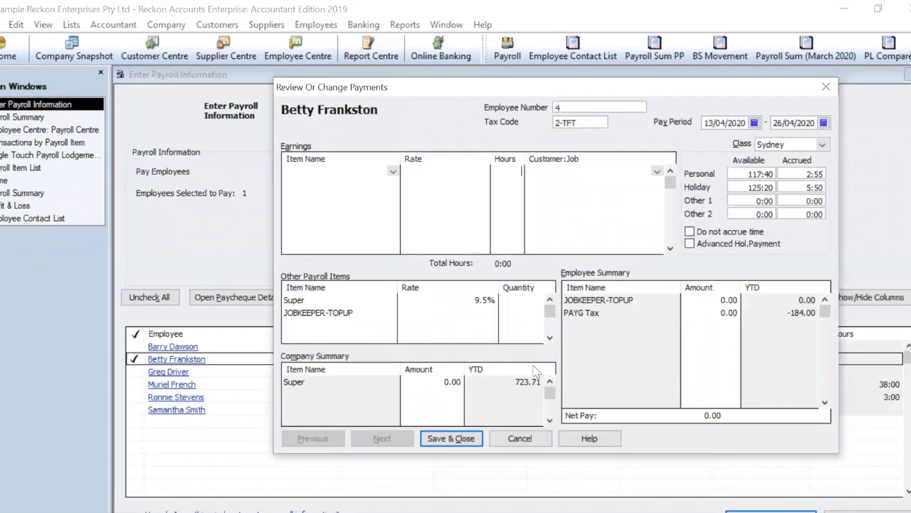
left_click(425, 311)
type("800")
key("Tab")
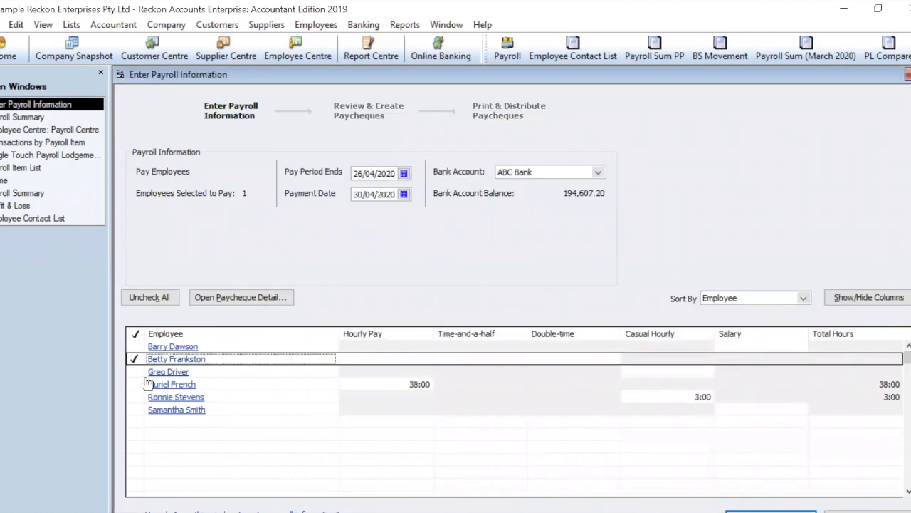
- Check the Payroll Summary, set the third employee's JOBKEEPER-TOPUP rate to 1,180 and remove JOBKEEPER-START-FN01, saving the paycheque
left_click(21, 117)
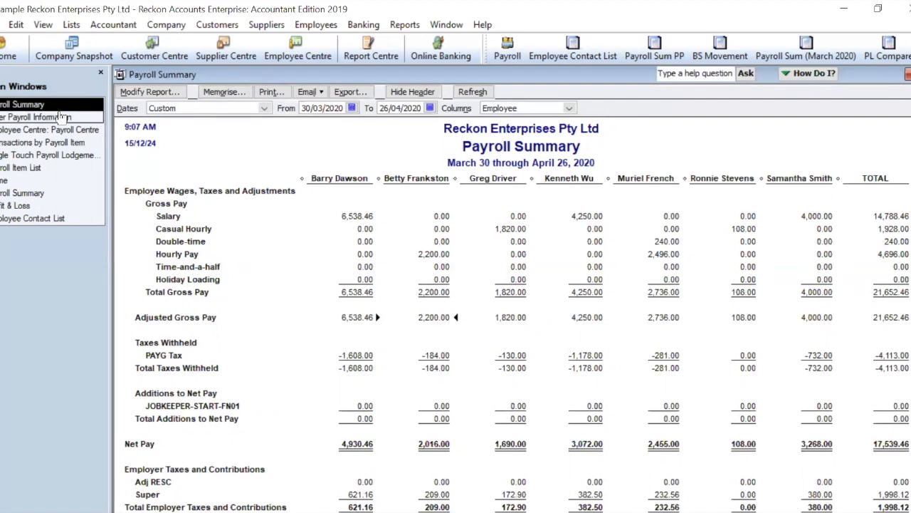
left_click(61, 118)
left_click(136, 372)
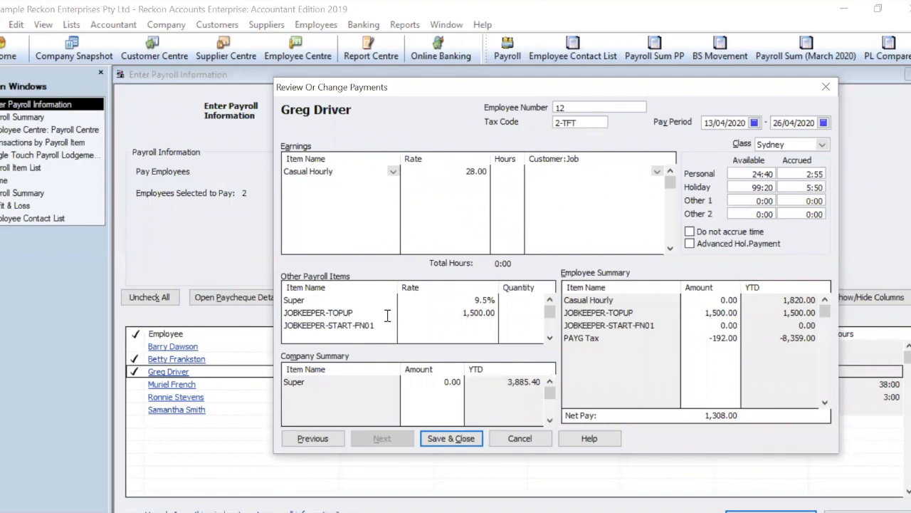
left_click(389, 316)
left_click(426, 316)
key("Delete")
type("1180")
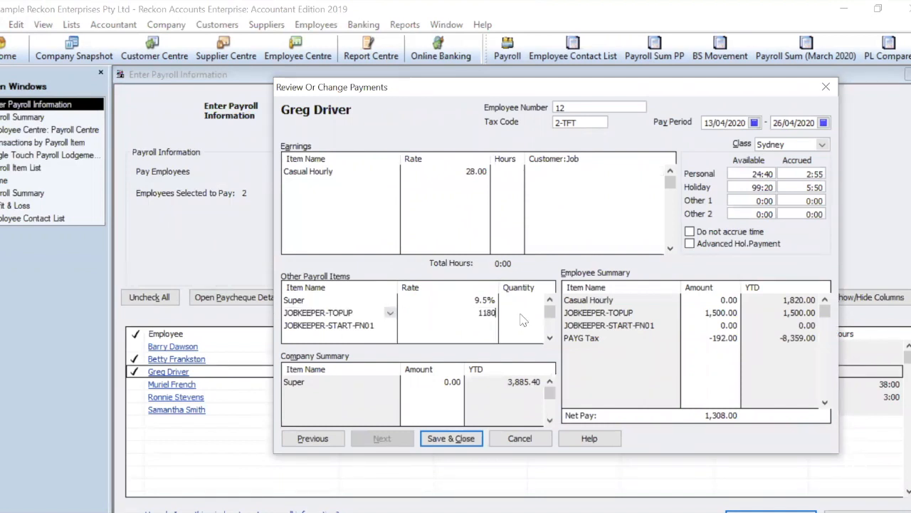
key("Tab")
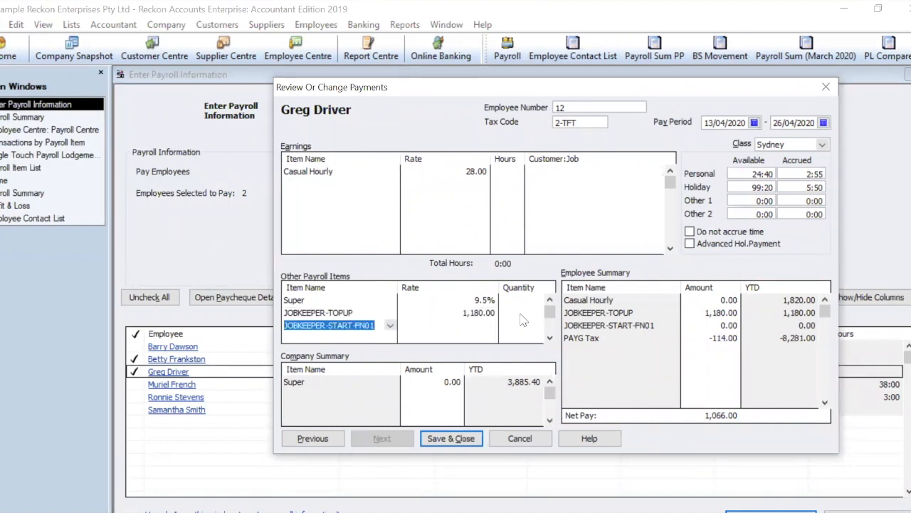
key("ctrl+Delete")
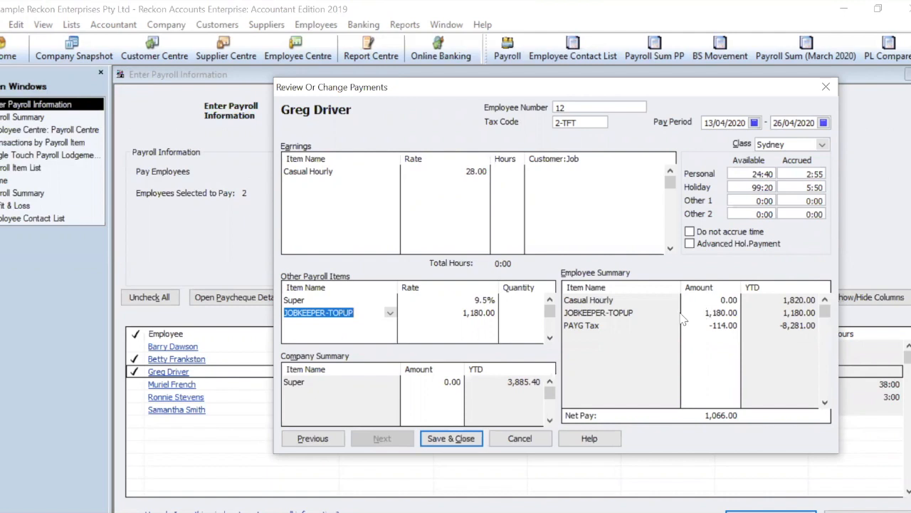
left_click(452, 438)
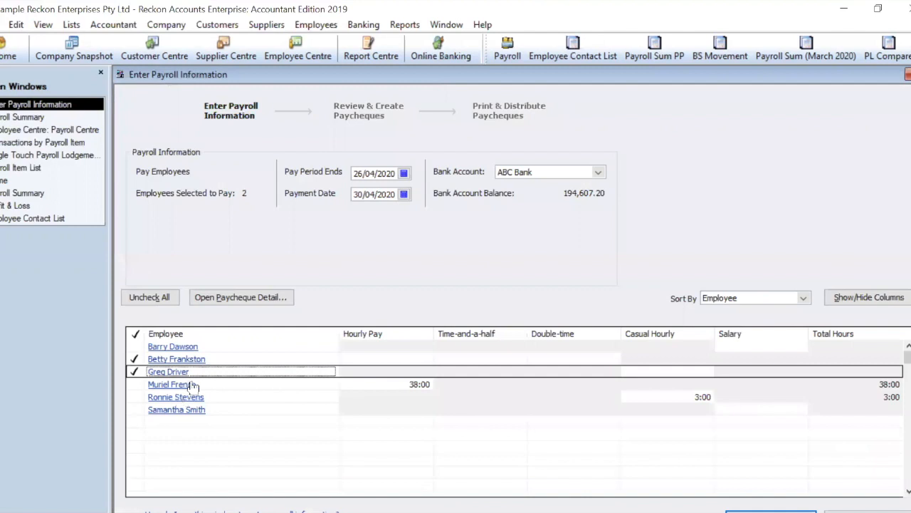
- Check the Payroll Summary, select the fourth listed employee, and clear the Hourly Pay hours and JOBKEEPER-START-FN01 from the paycheque
left_click(36, 118)
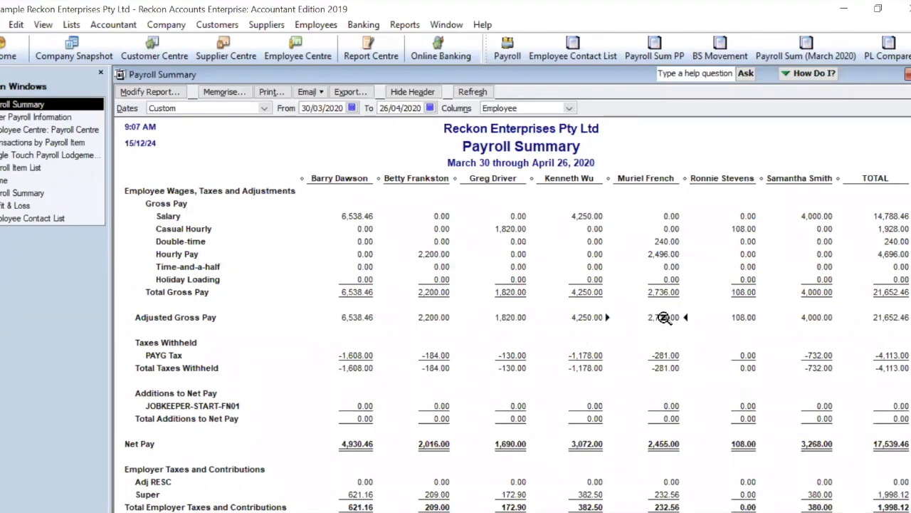
left_click(36, 116)
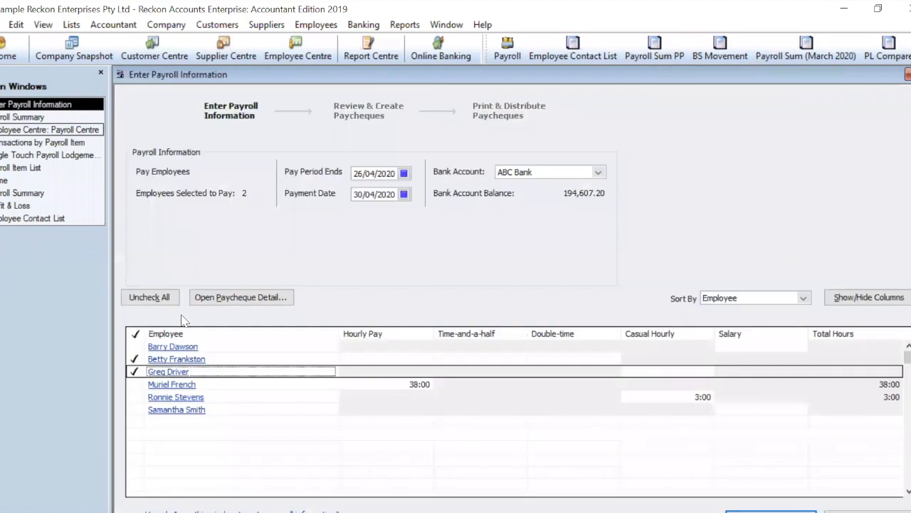
left_click(137, 385)
left_click(165, 385)
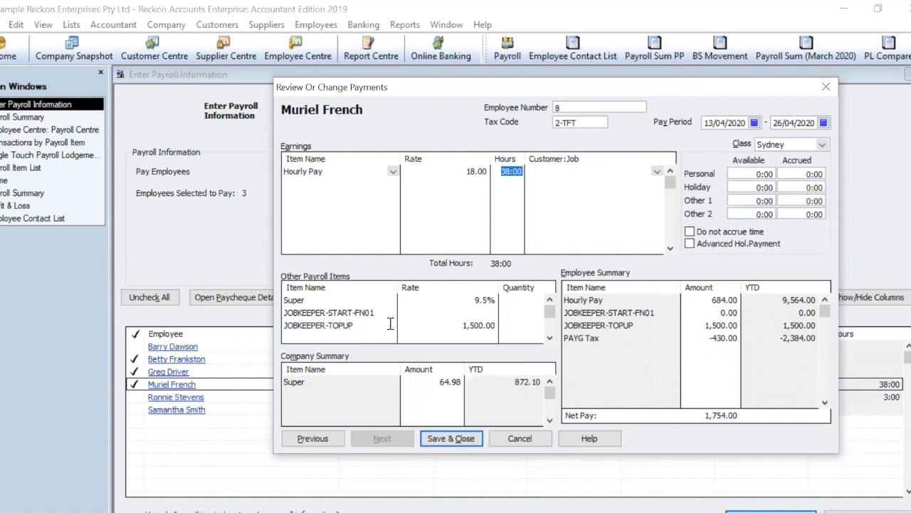
key("BackSpace")
left_click(389, 315)
key("ctrl+Delete")
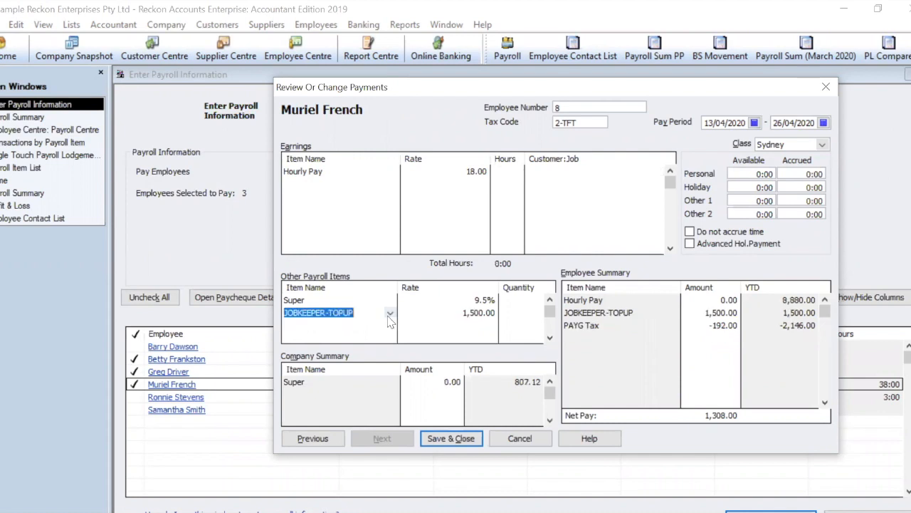
- Set the fourth employee's JOBKEEPER-TOPUP rate to 264 and save the paycheque
key("Tab")
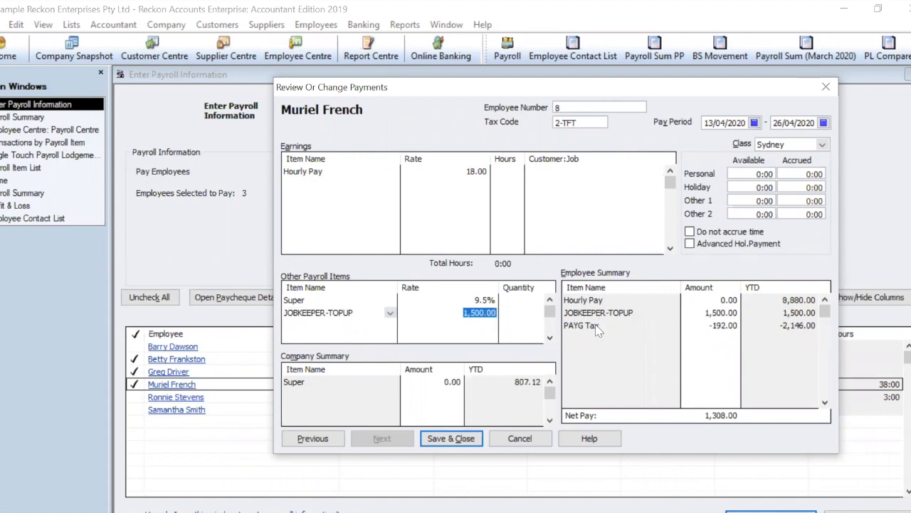
type("264")
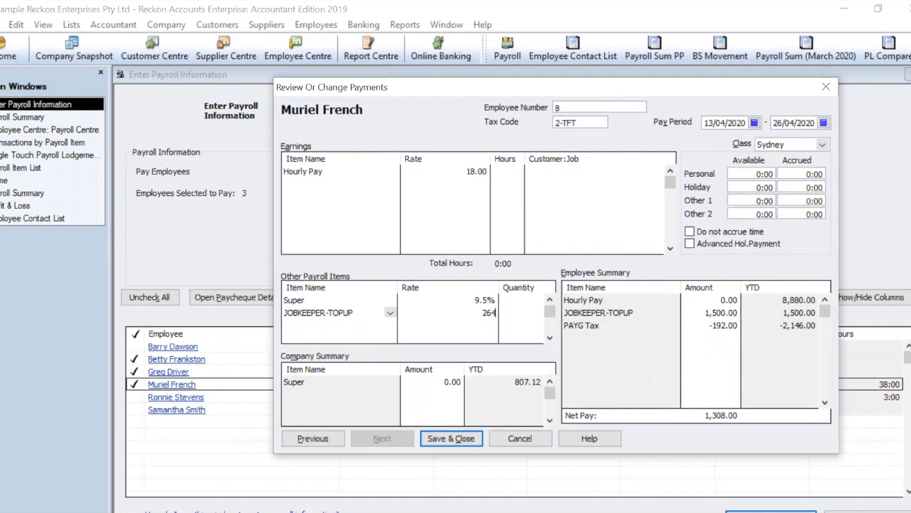
key("Tab")
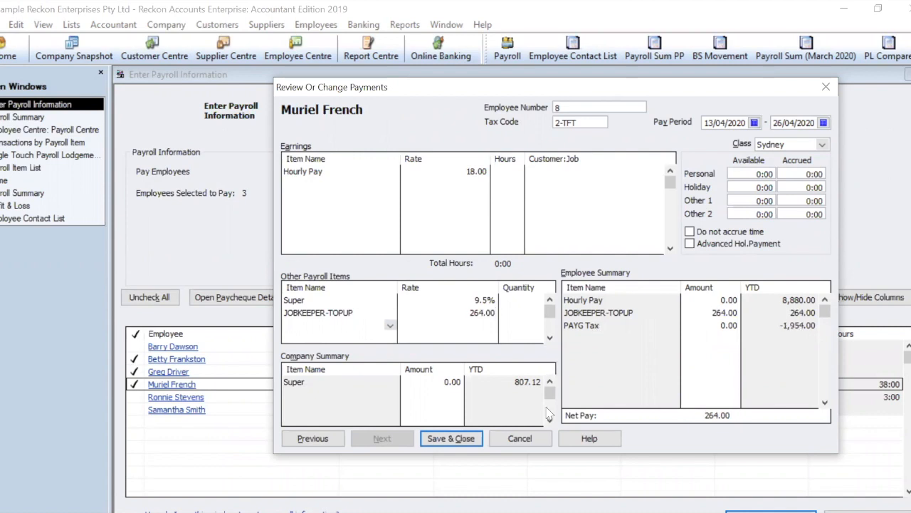
left_click(474, 440)
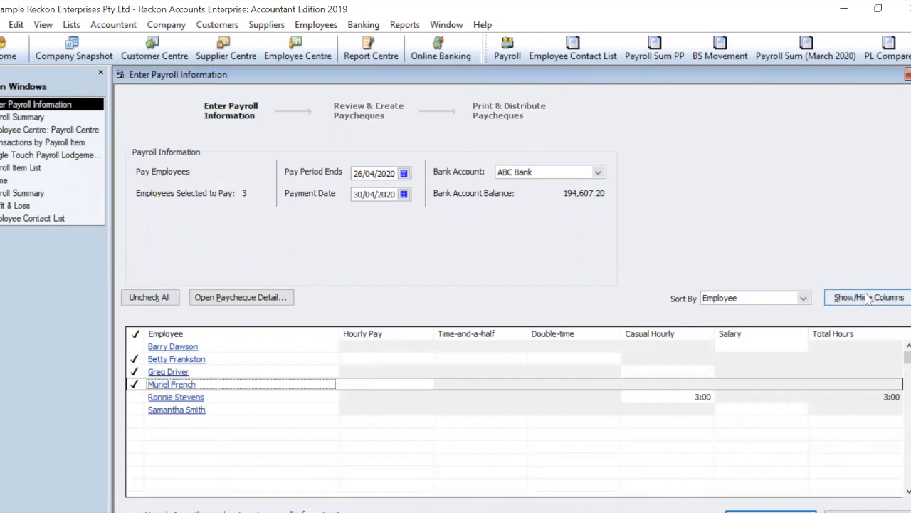
- Continue to the paycheque review, create the top-up payments for the three selected employees and close the confirmation
left_click(771, 511)
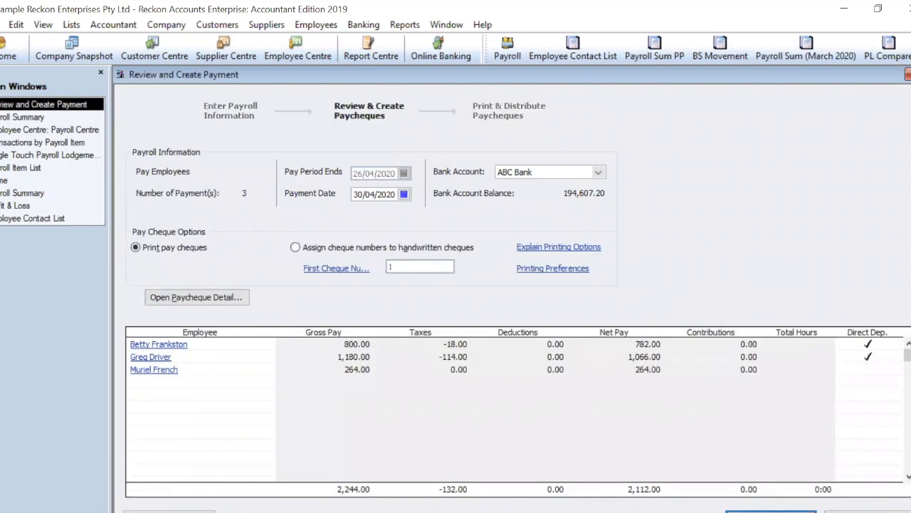
left_click(771, 511)
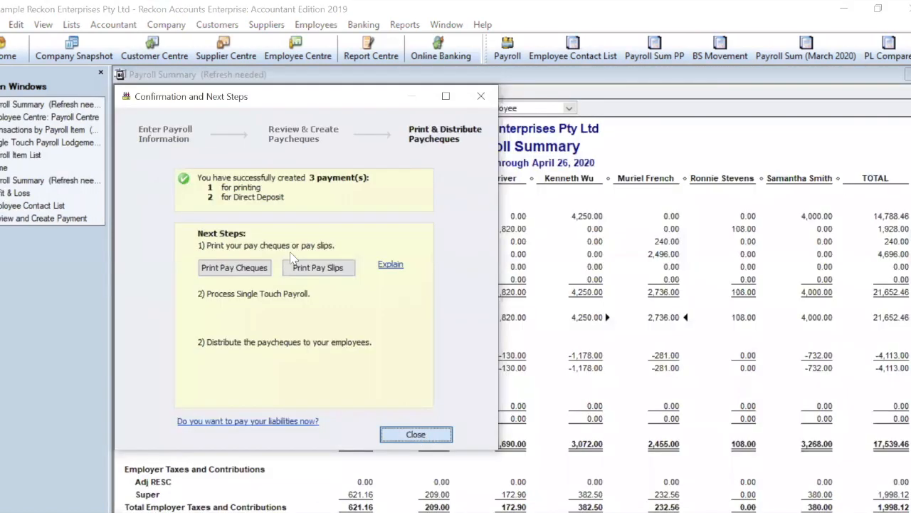
left_click(417, 434)
- Bring up the Payroll Summary, set its end date to 30/04/2020 and refresh the report
left_click(128, 255)
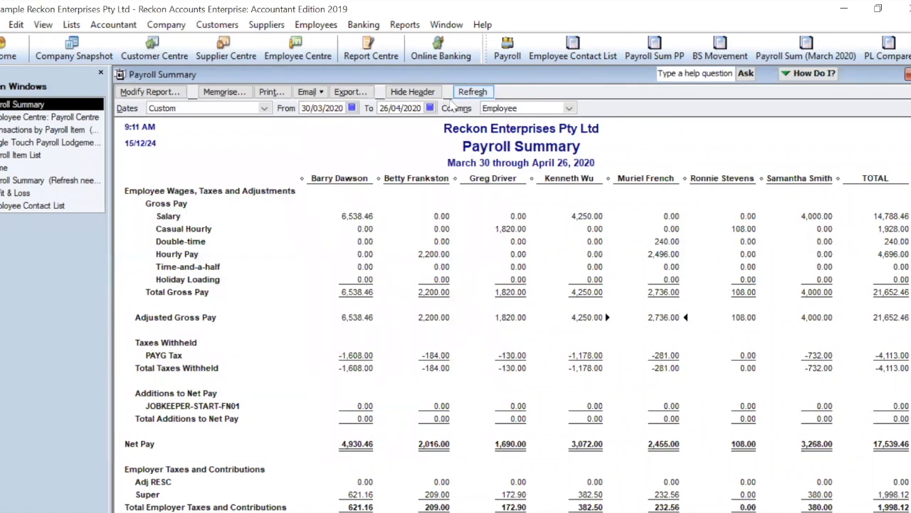
left_click(429, 108)
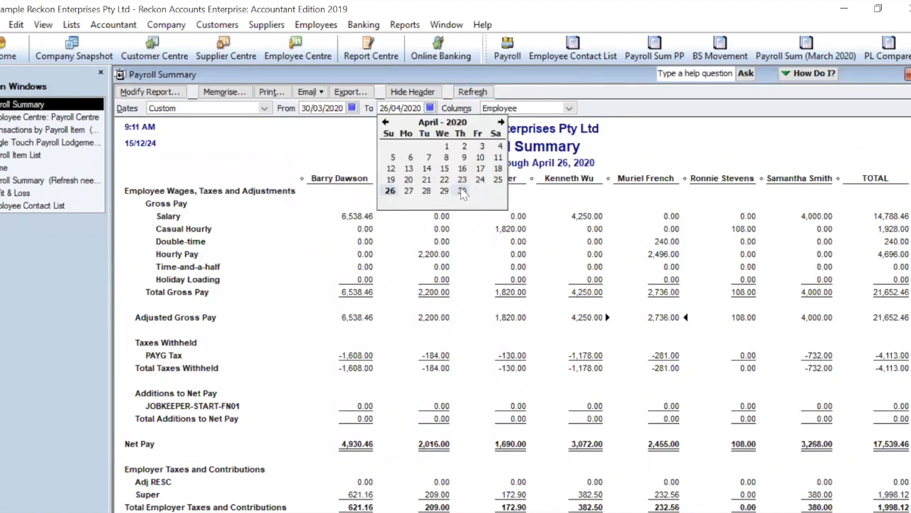
left_click(463, 190)
left_click(472, 92)
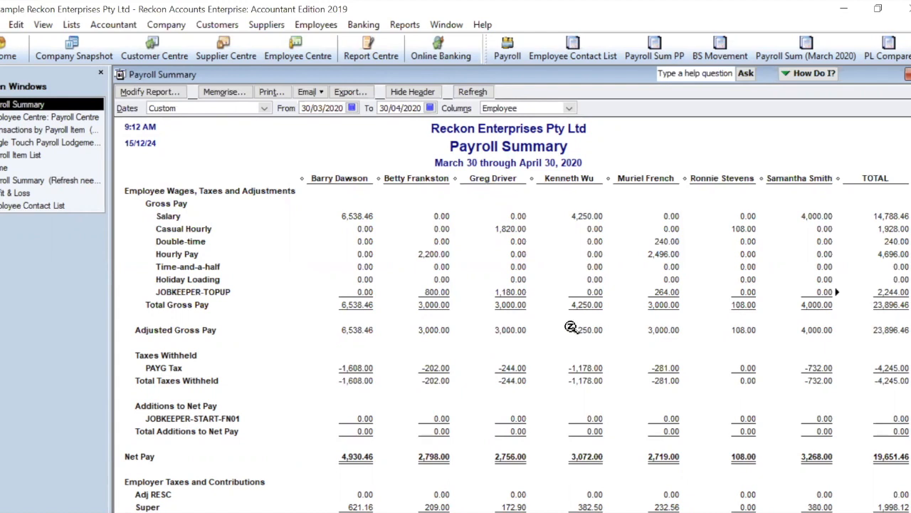
- Check the JobKeeper fortnight dates in the Payroll Summary's From and To calendars from March to May 2020
left_click(430, 108)
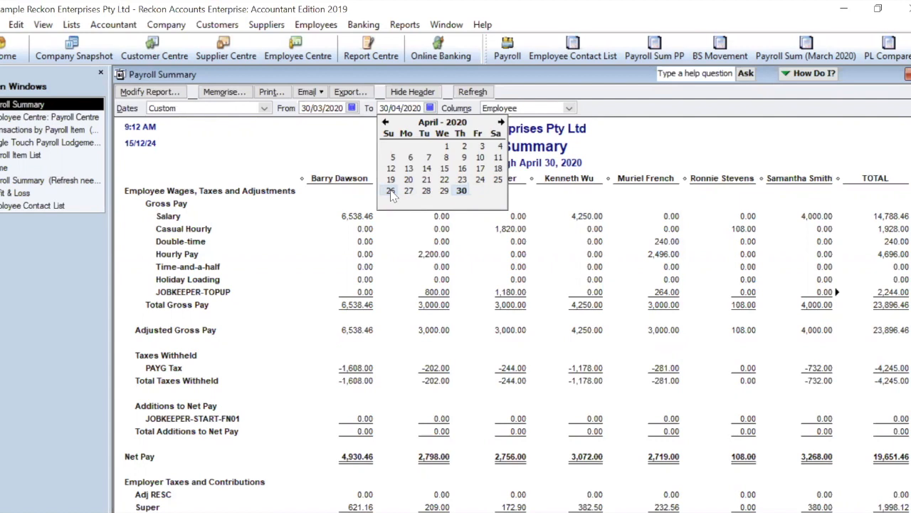
left_click(348, 146)
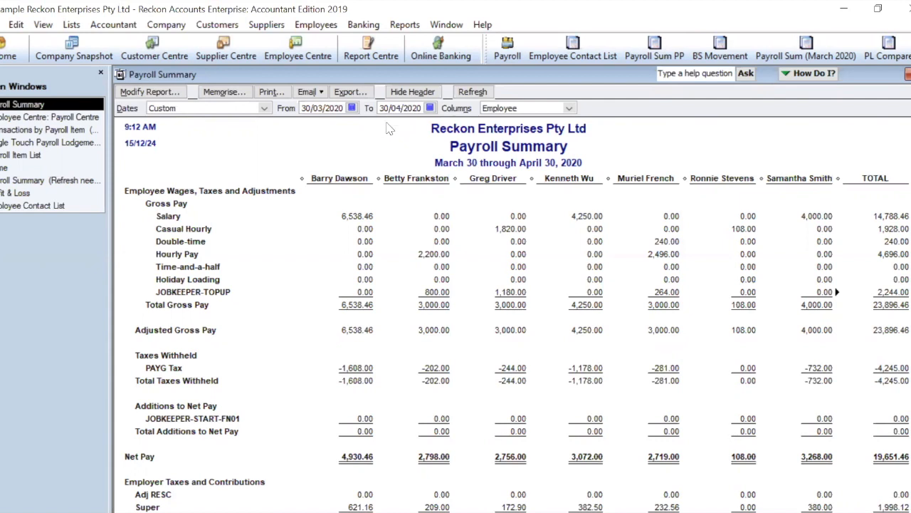
left_click(430, 108)
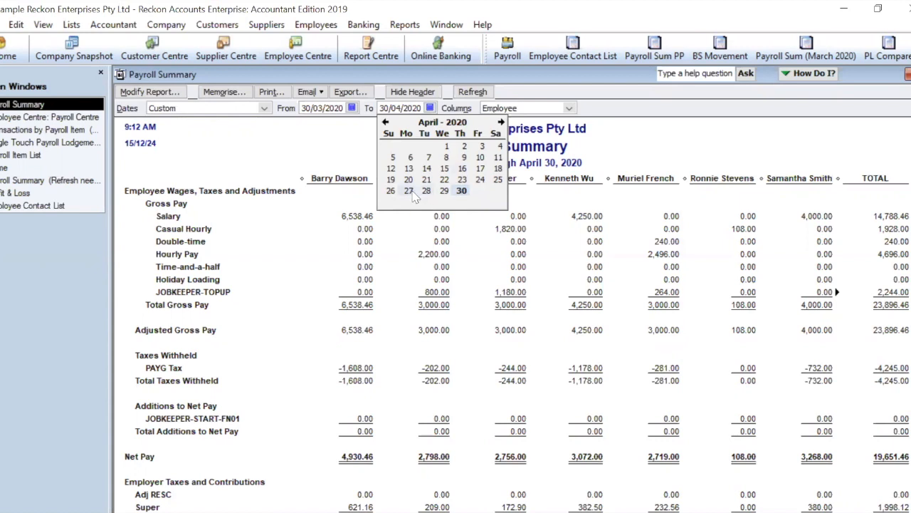
left_click(350, 92)
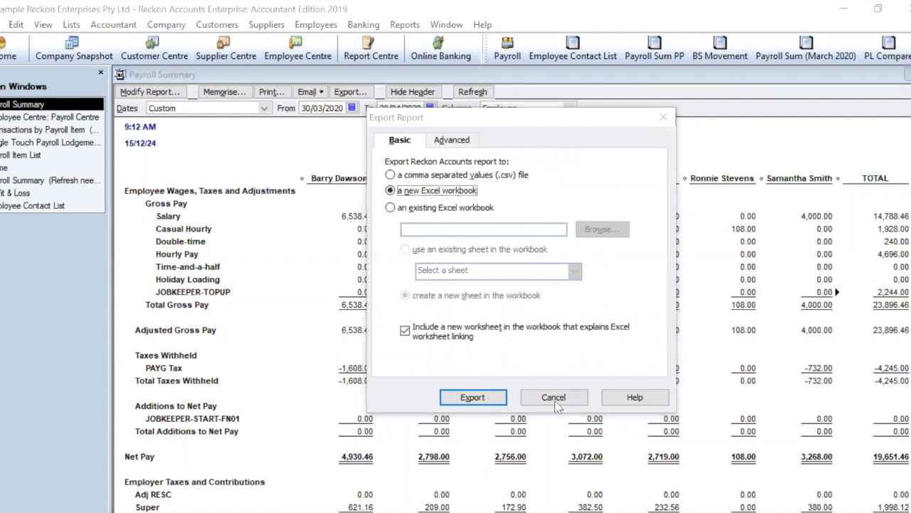
left_click(555, 397)
left_click(352, 108)
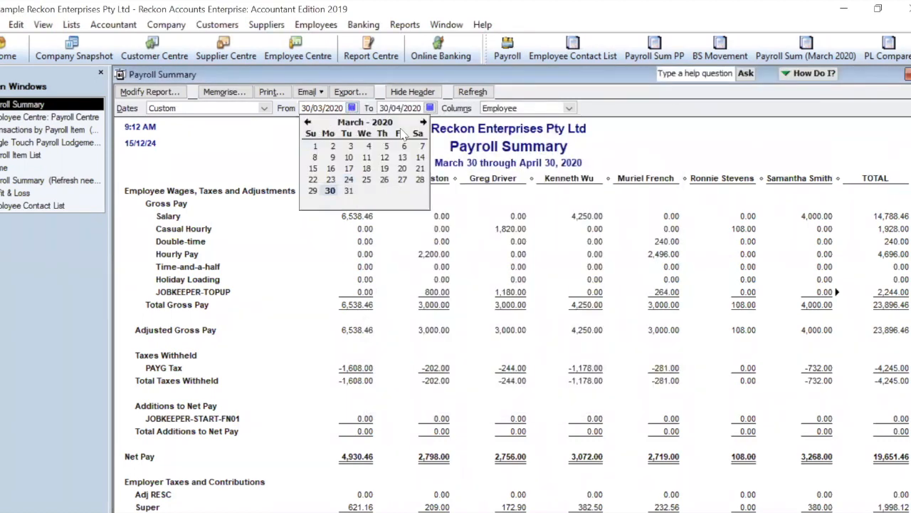
left_click(423, 123)
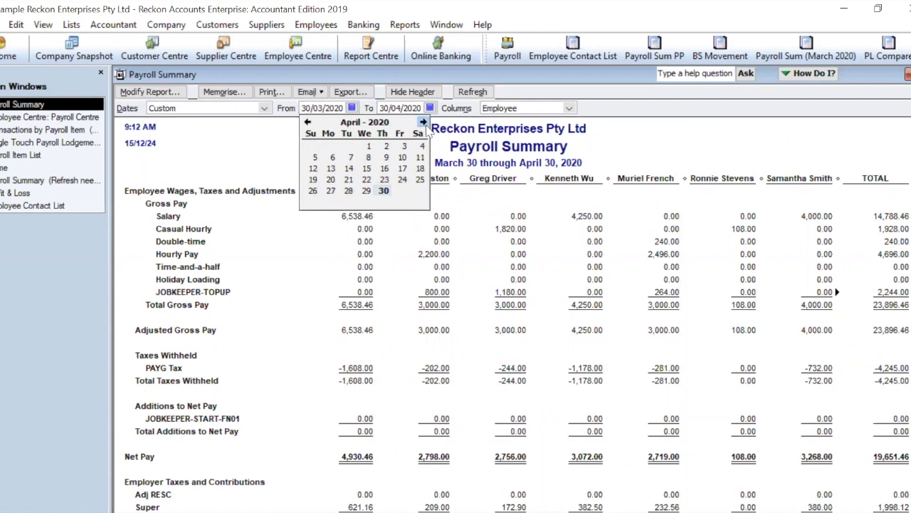
left_click(423, 124)
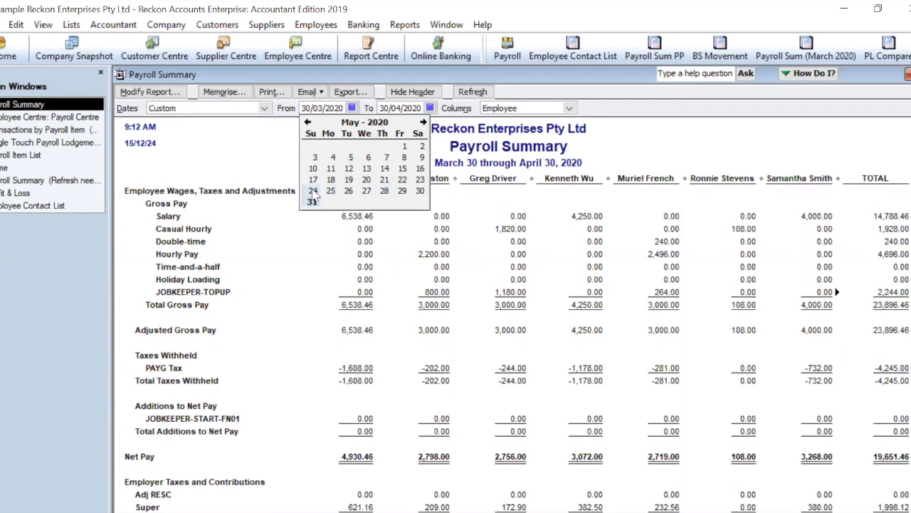
left_click(272, 144)
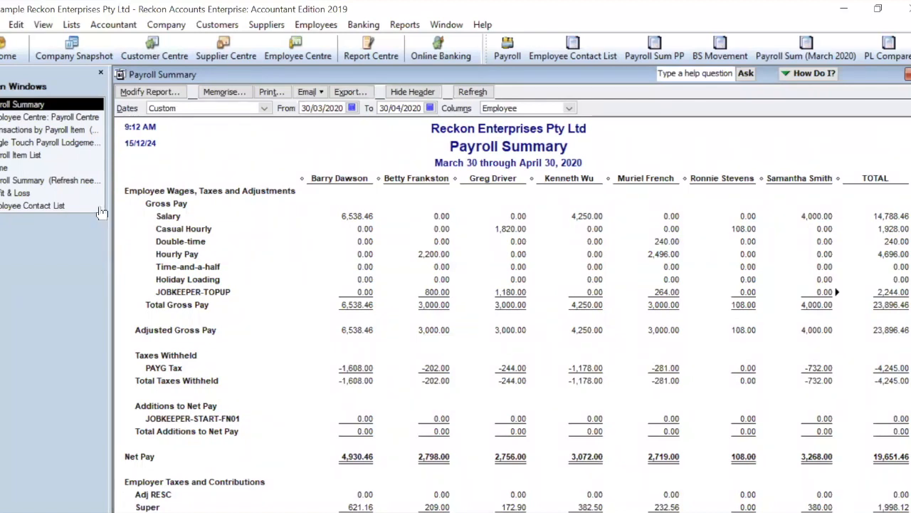
- Open Single Touch Payroll Lodgements and review the available payrun dates around the 12/04/2020 payrun
left_click(81, 143)
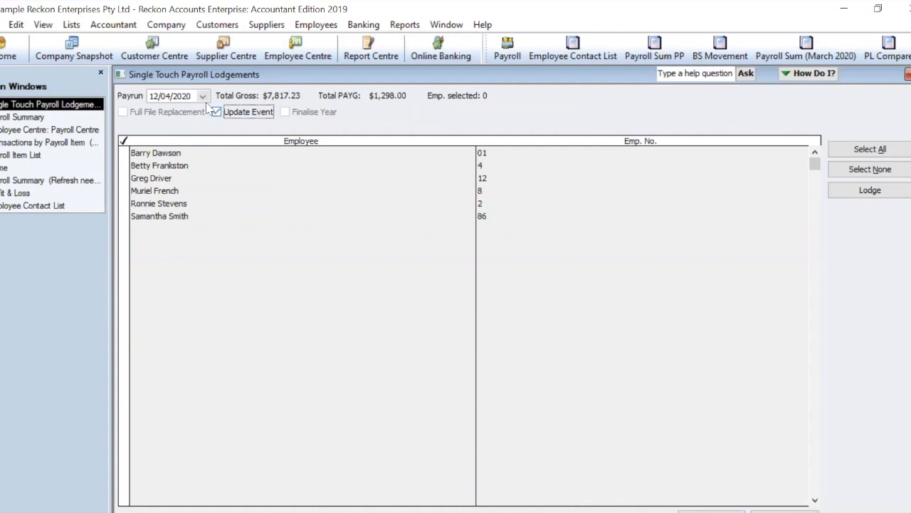
left_click(203, 96)
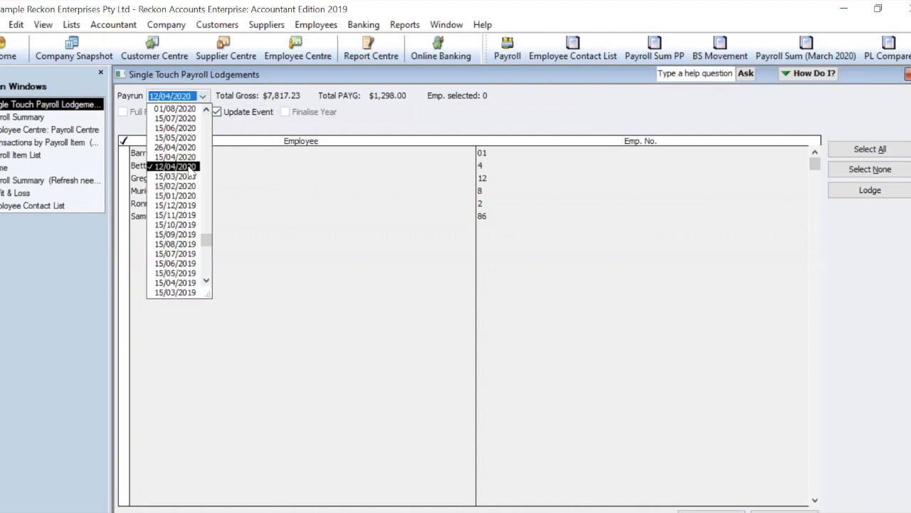
left_click(190, 168)
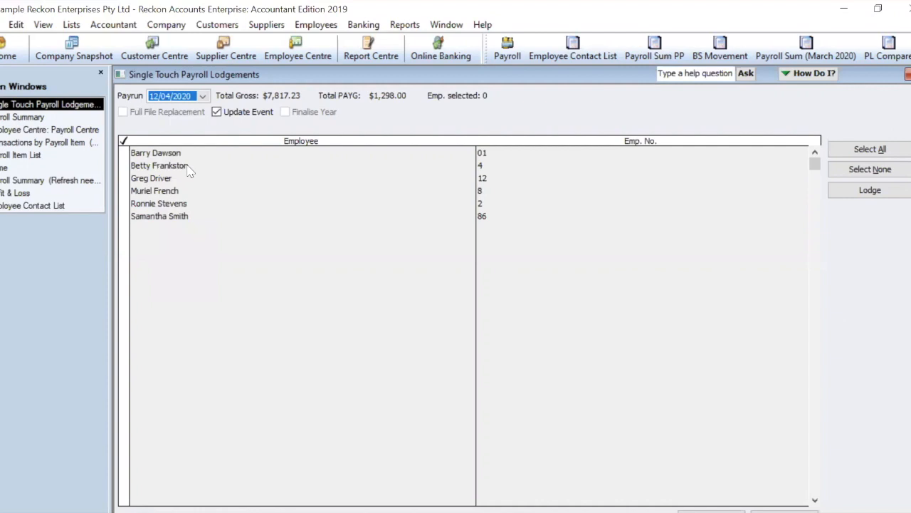
left_click(203, 96)
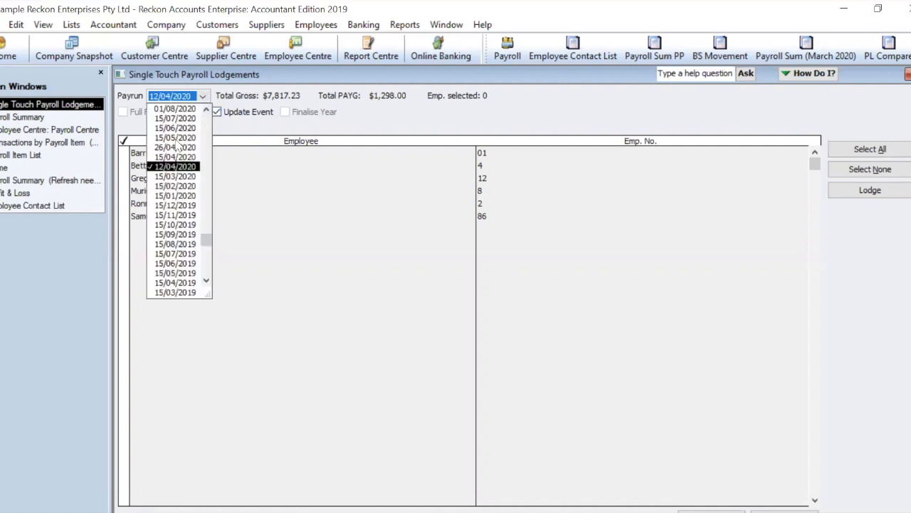
left_click(239, 128)
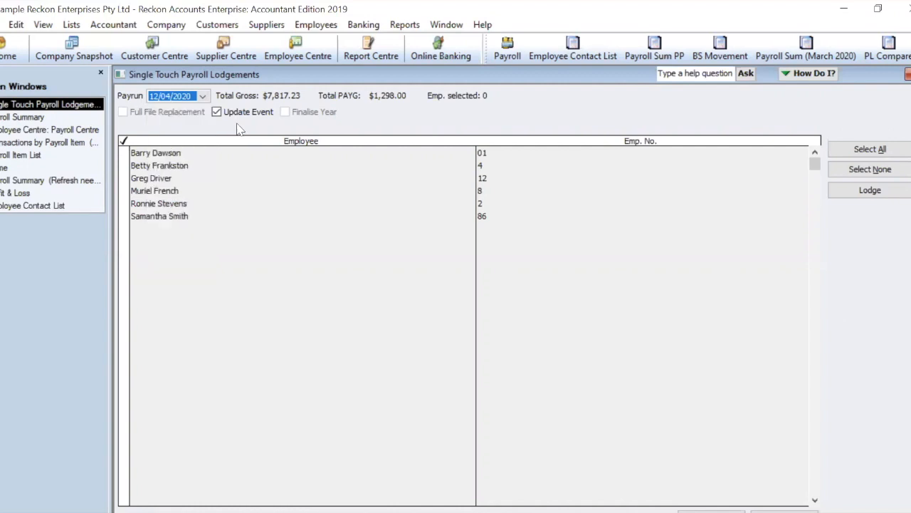
left_click(203, 98)
left_click(202, 98)
- Mark the first four listed employees in the 12/04/2020 payrun for the update event
left_click(125, 153)
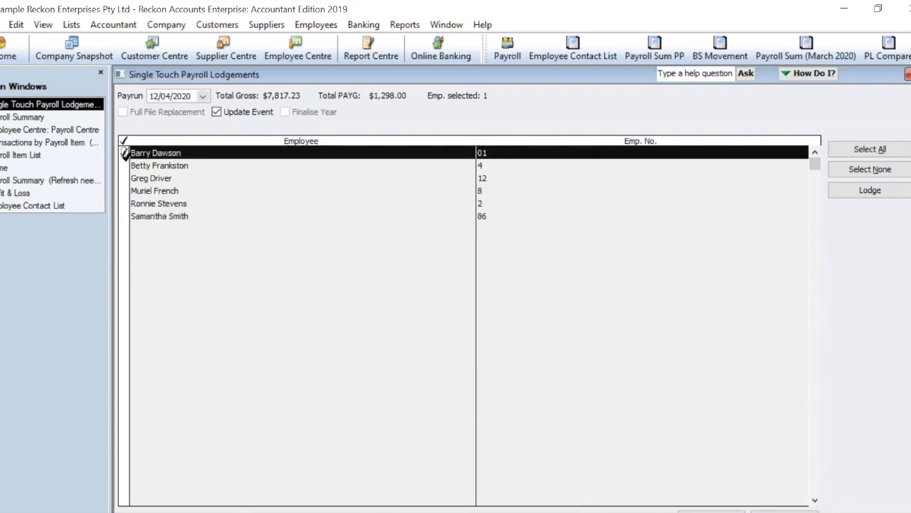
left_click(125, 165)
left_click(124, 178)
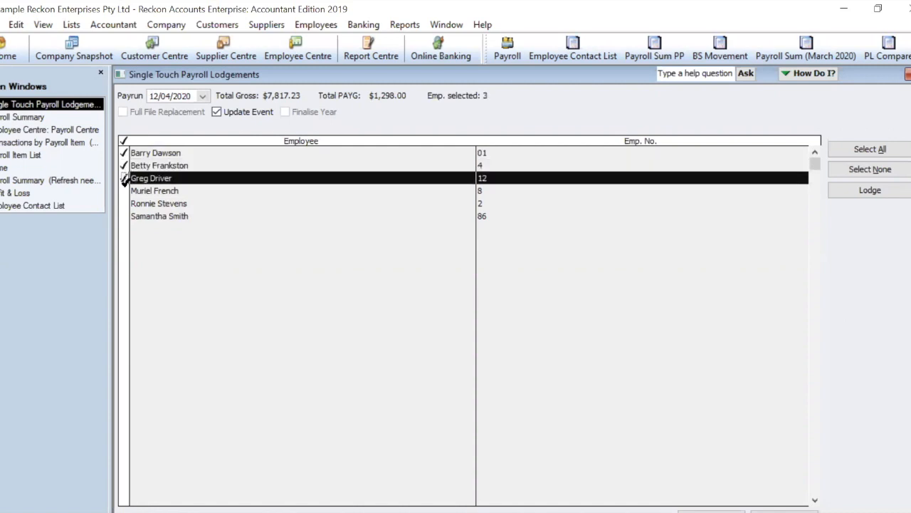
left_click(125, 191)
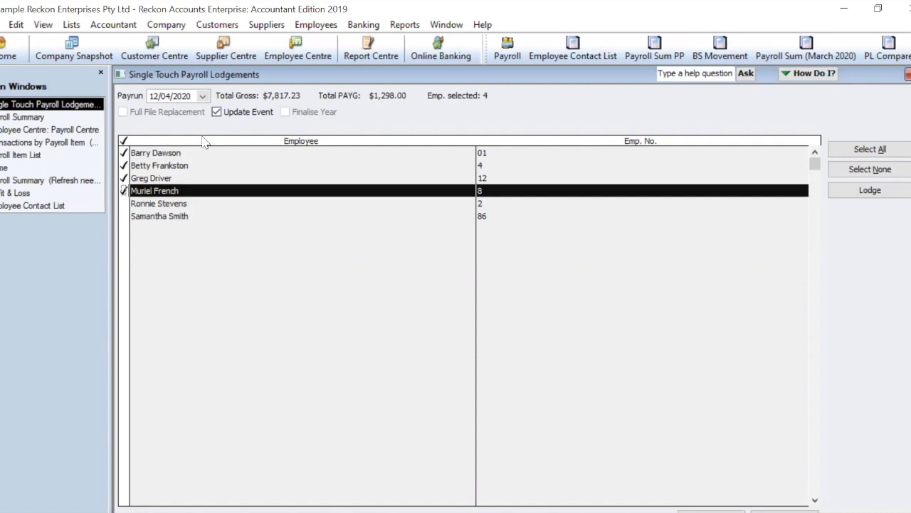
- View the employees in the 15/04/2020 payrun and return to the 12/04/2020 payrun
left_click(202, 96)
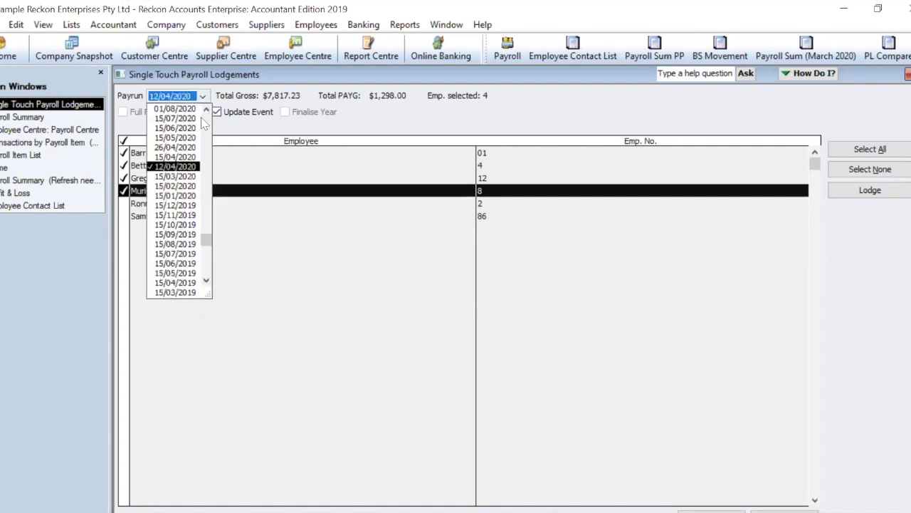
left_click(171, 156)
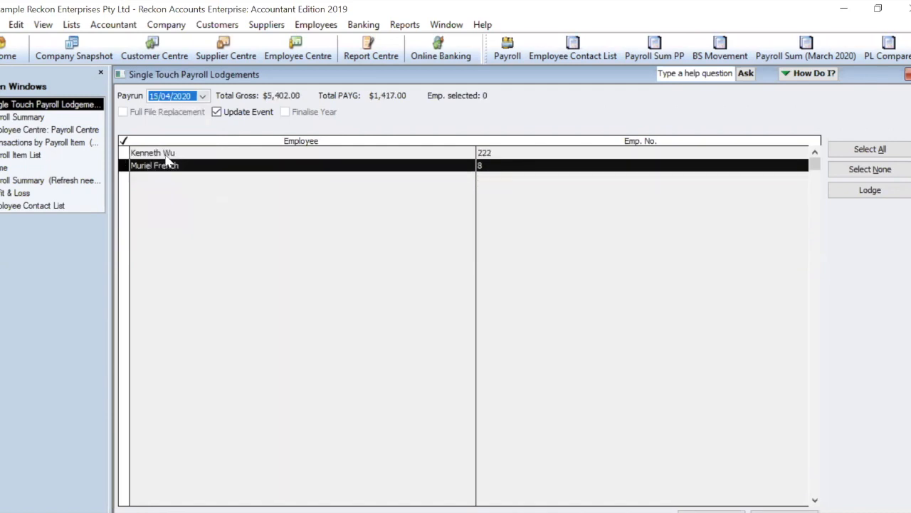
left_click(203, 96)
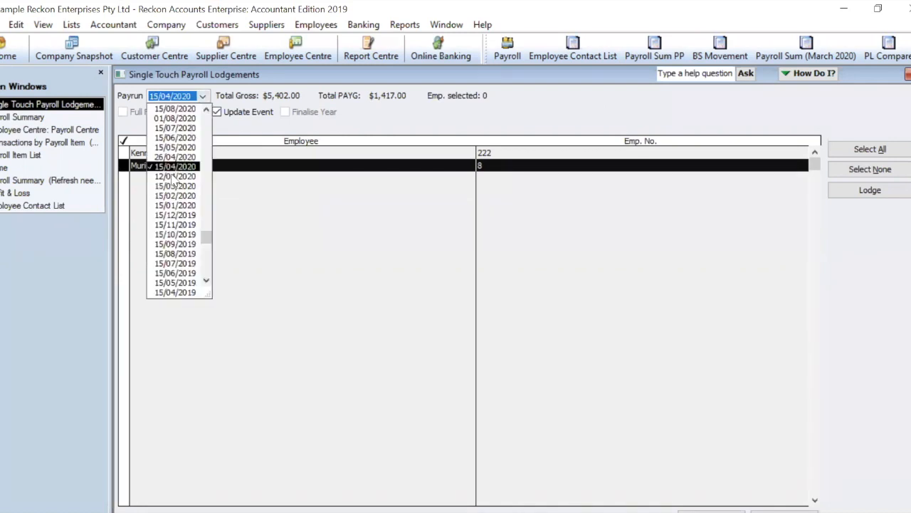
left_click(174, 176)
- Reselect the first four employees in the 12/04/2020 payrun, toggling Update Event off and back on
left_click(124, 153)
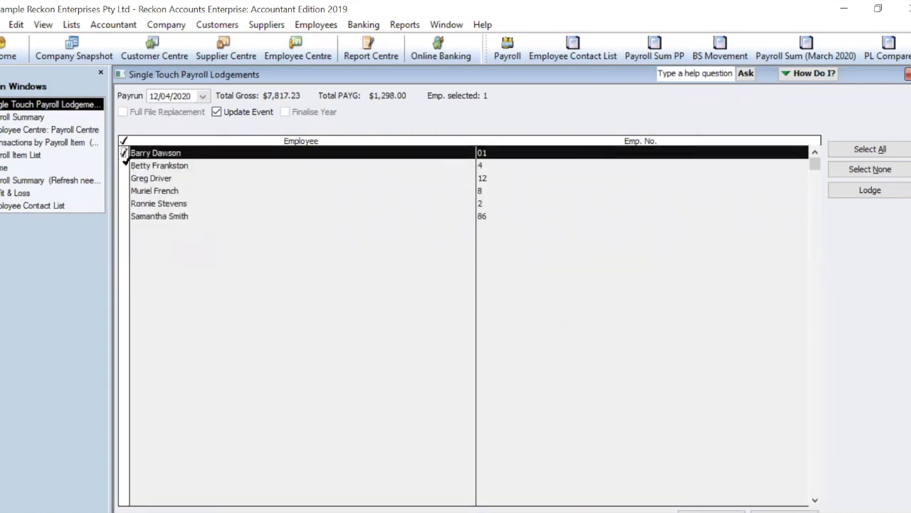
left_click(124, 165)
left_click(124, 178)
left_click(125, 190)
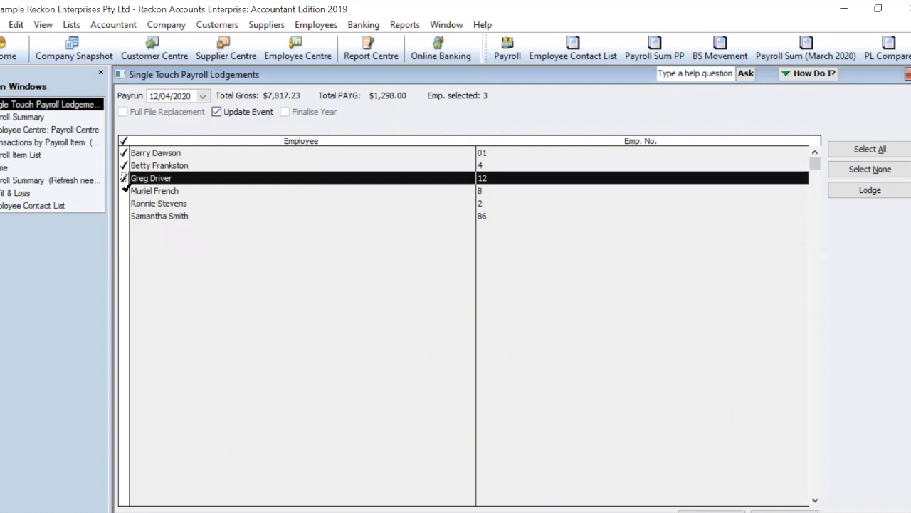
left_click(217, 113)
left_click(217, 112)
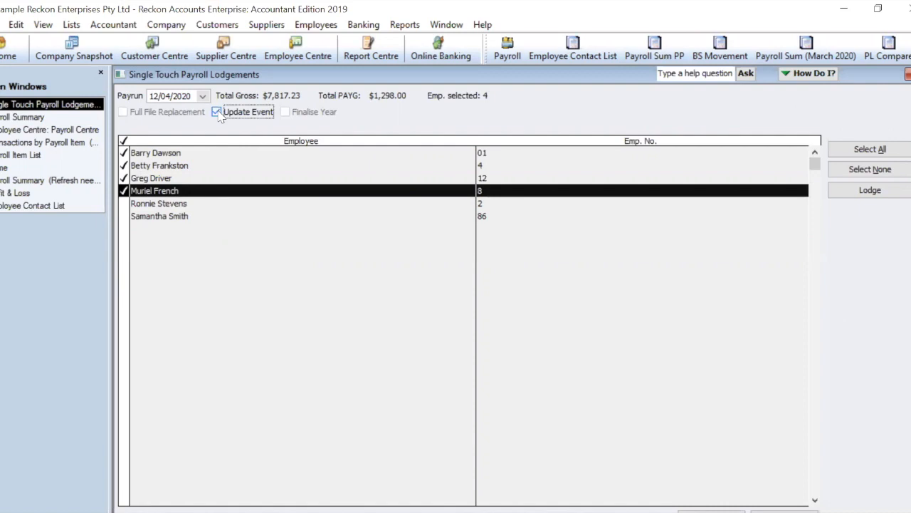
- Check which paycheques make up the Payroll Summary's JOBKEEPER-START-FN01 total and return to Single Touch Payroll Lodgements
left_click(51, 118)
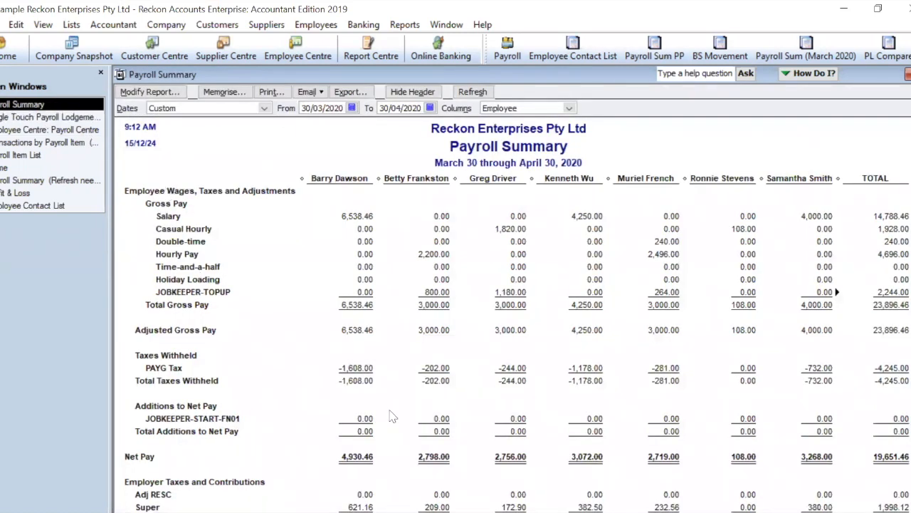
double_click(902, 424)
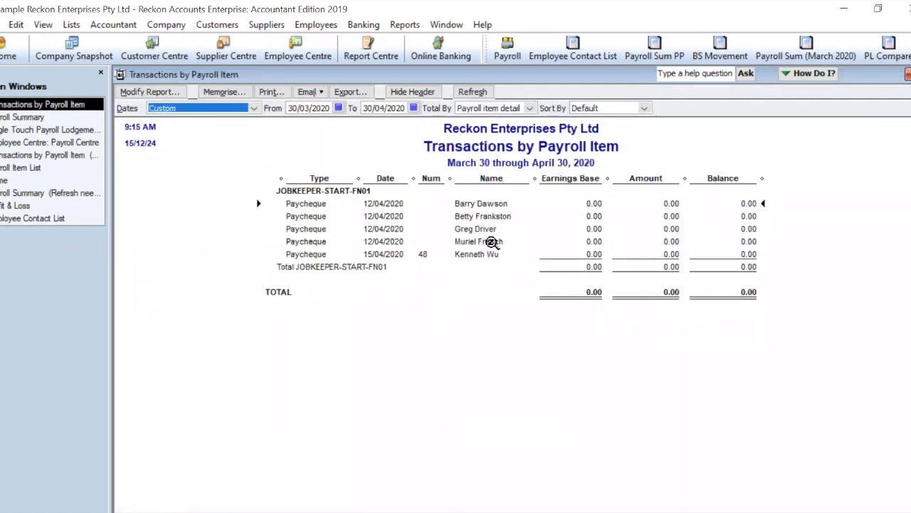
left_click(21, 129)
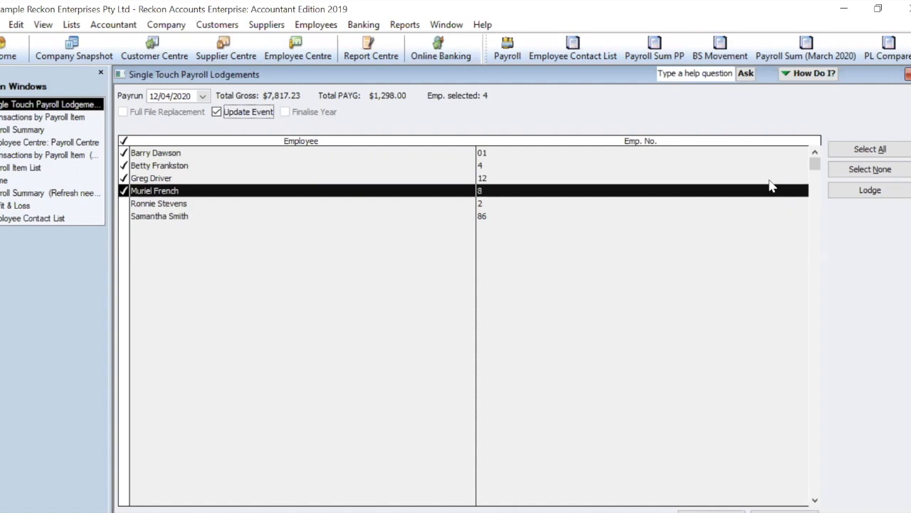
- Switch the payrun to 15/04/2020 and select the first listed employee for the update event
left_click(203, 95)
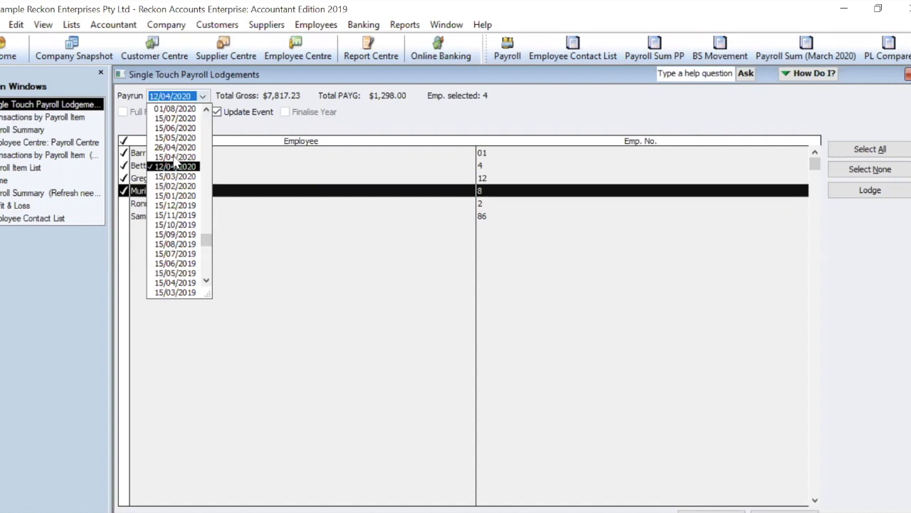
left_click(174, 157)
left_click(133, 154)
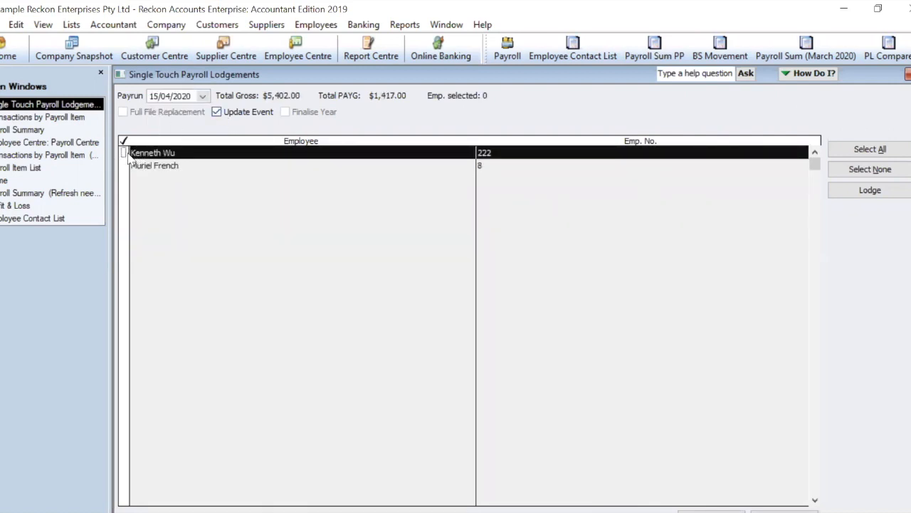
left_click(124, 152)
- Recheck the Payroll Summary and close the Single Touch Payroll Lodgements window
left_click(46, 133)
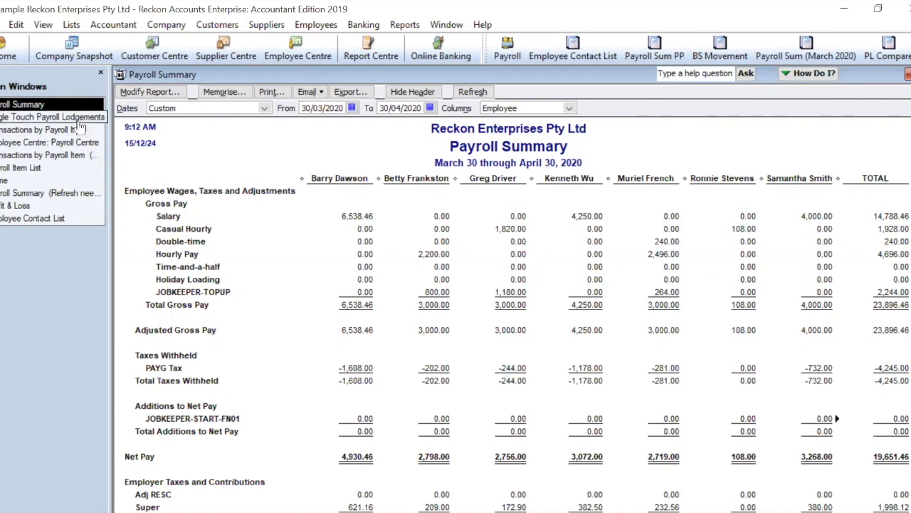
left_click(71, 117)
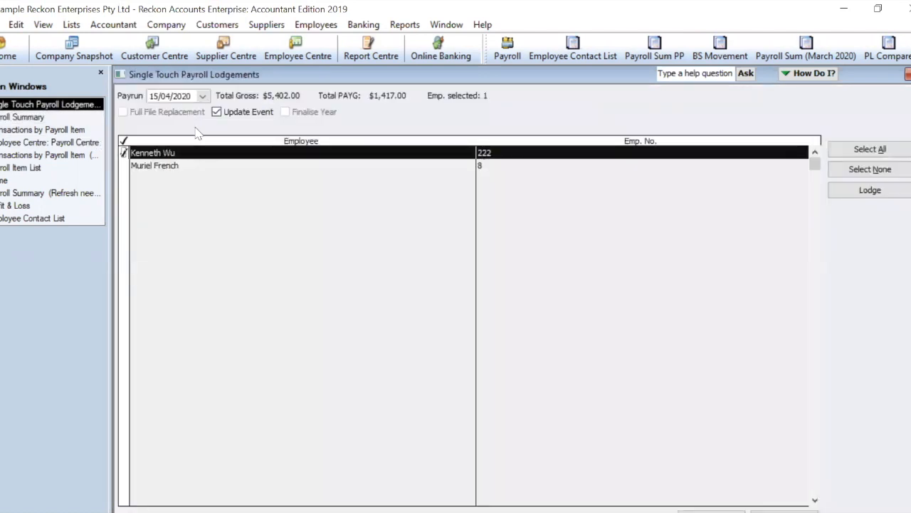
key("Escape")
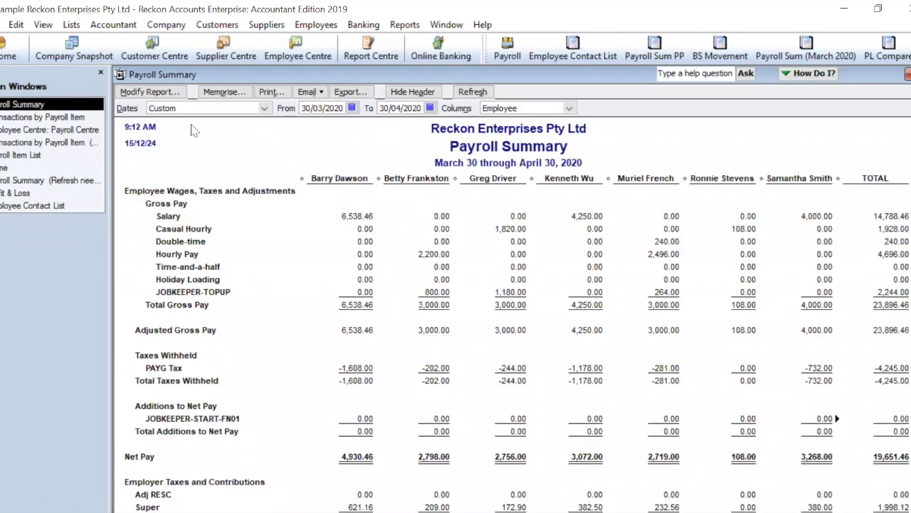
- Inspect the first paycheque dated 12/04/2020 behind the JOBKEEPER-START-FN01 total, including its payment date, and close it
double_click(901, 420)
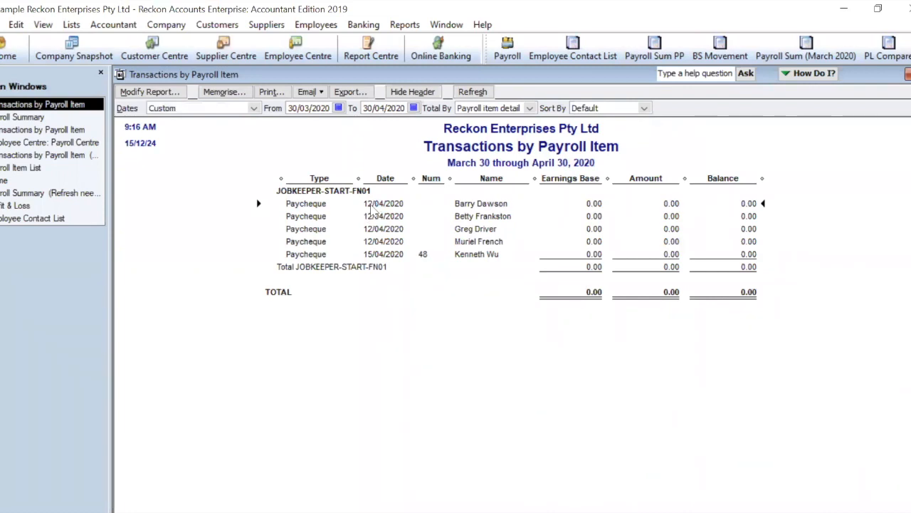
double_click(371, 205)
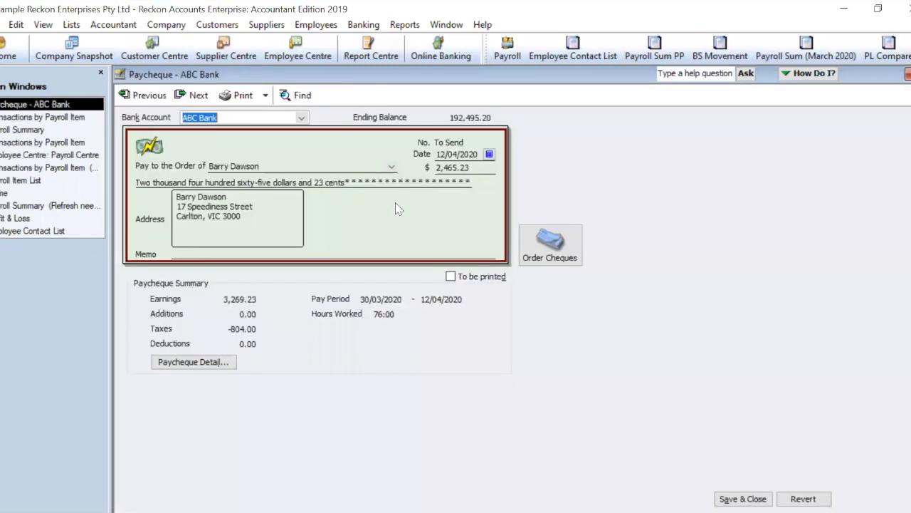
left_click(483, 155)
key("Escape")
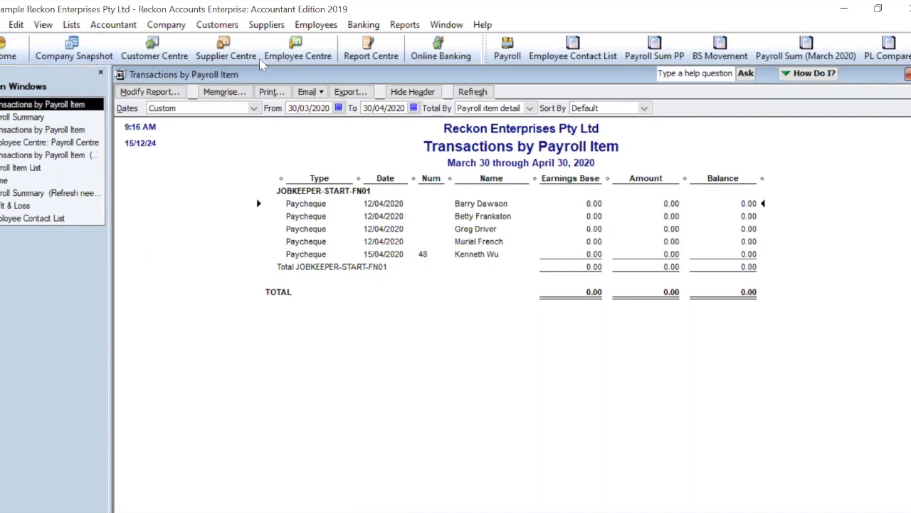
left_click(304, 27)
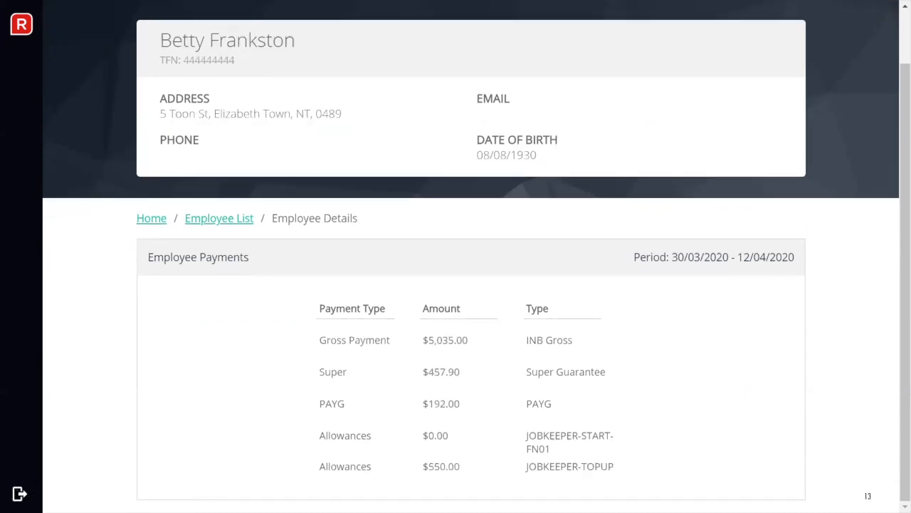
key("Right")
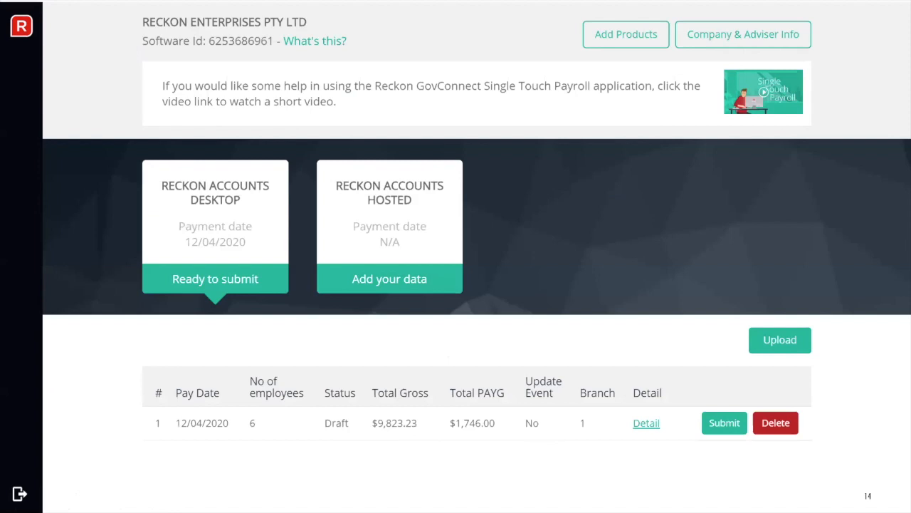